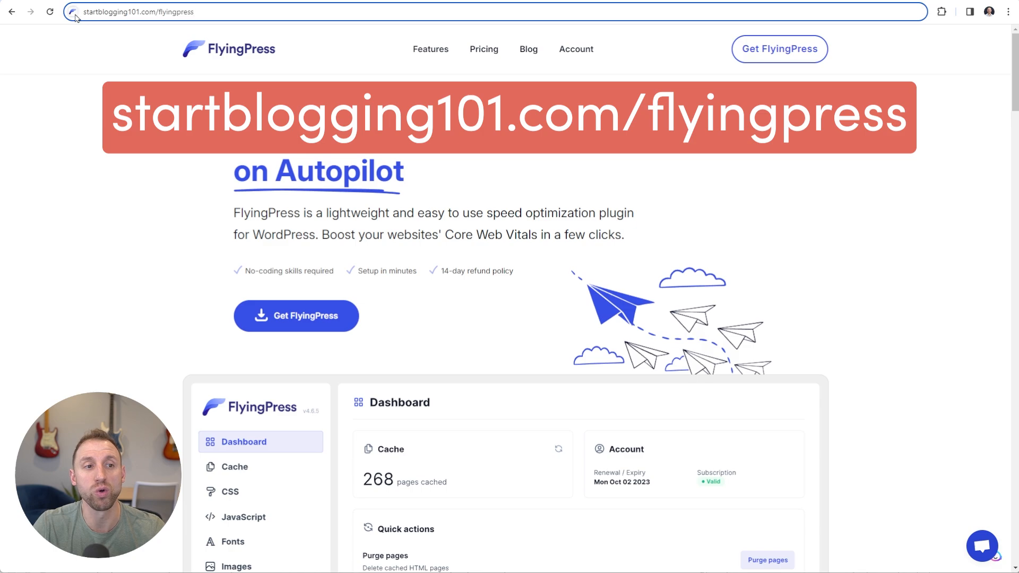
Load the FlyingPress site from the address startblogging101.com/flyingpress
left_click_drag(86, 12, 205, 14)
left_click(216, 15)
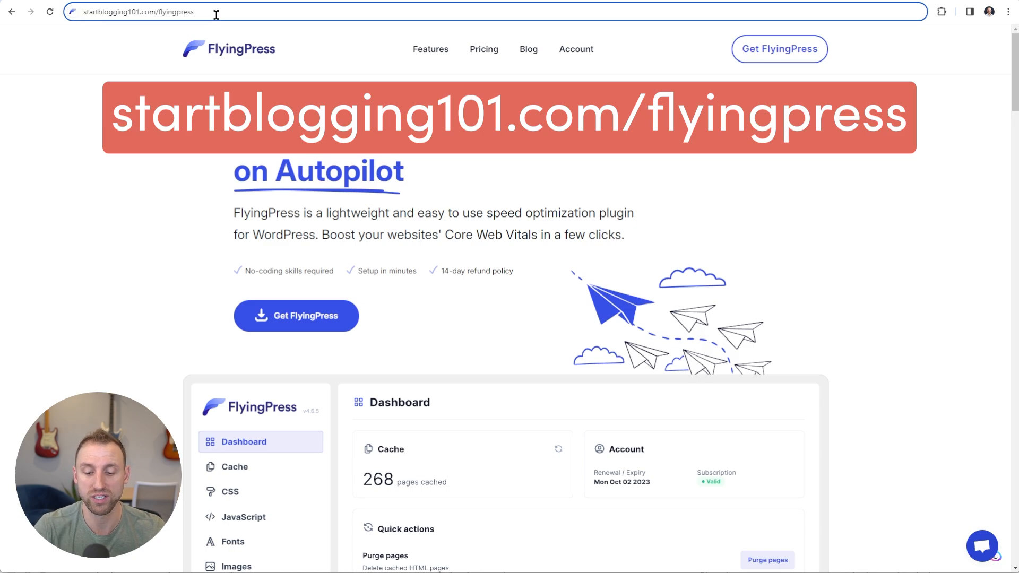
key("Return")
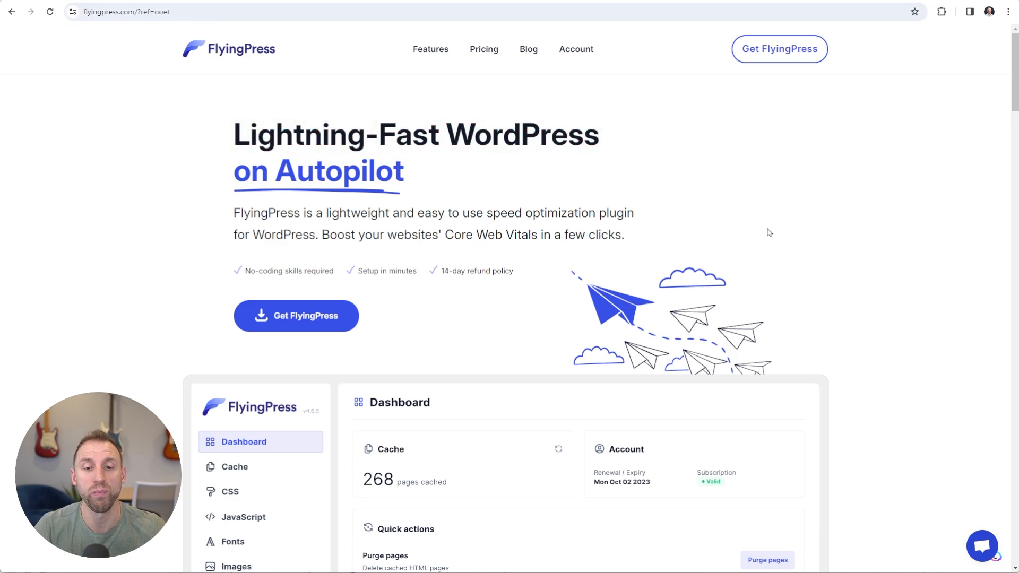
Review the Why FlyingPress section on the home page, including the Core Web Vitals and Great Support points
scroll(772, 233, "down", 8)
scroll(777, 244, "down", 10)
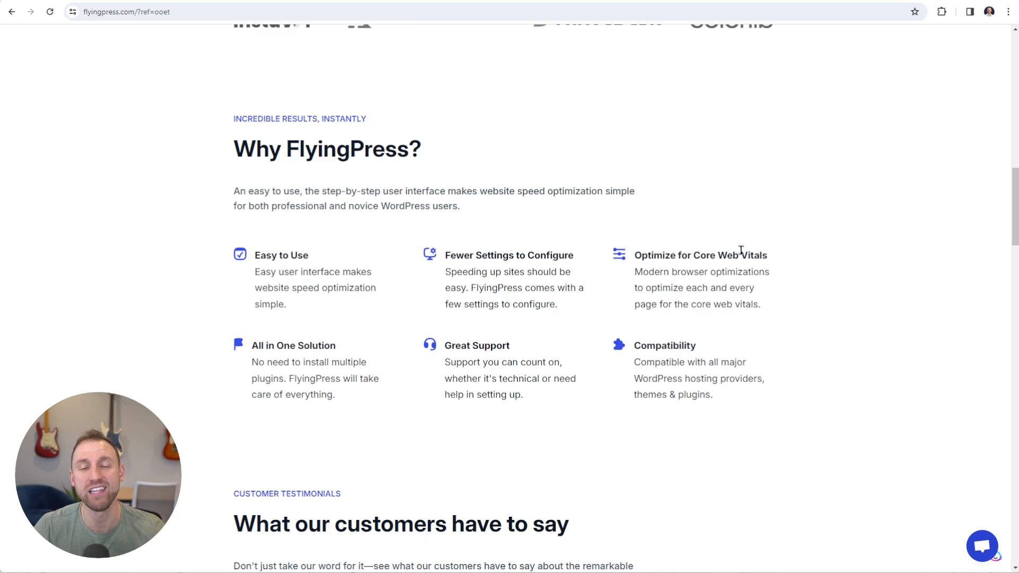
left_click_drag(660, 252, 785, 257)
left_click(785, 258)
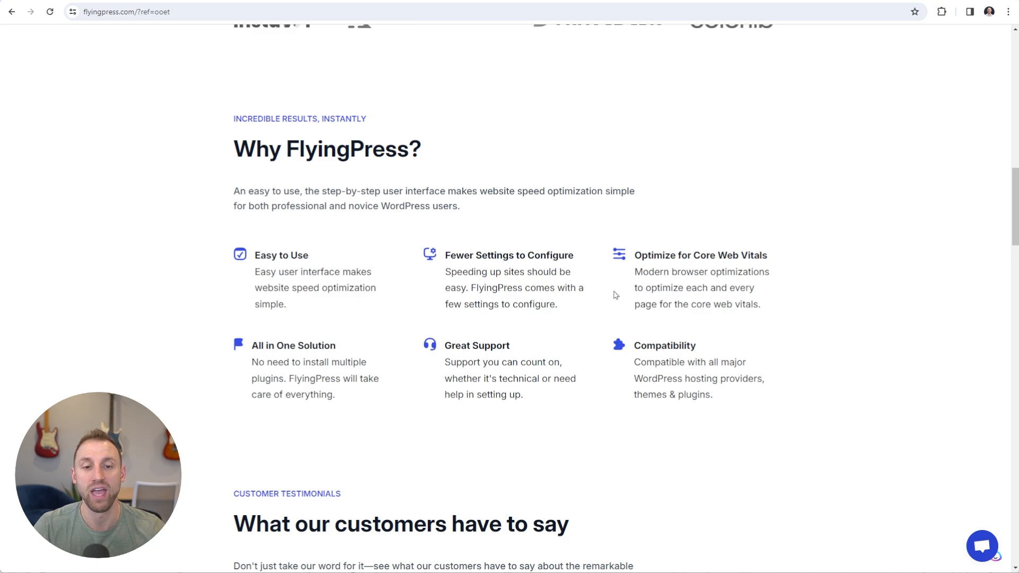
left_click_drag(444, 346, 522, 348)
left_click(521, 348)
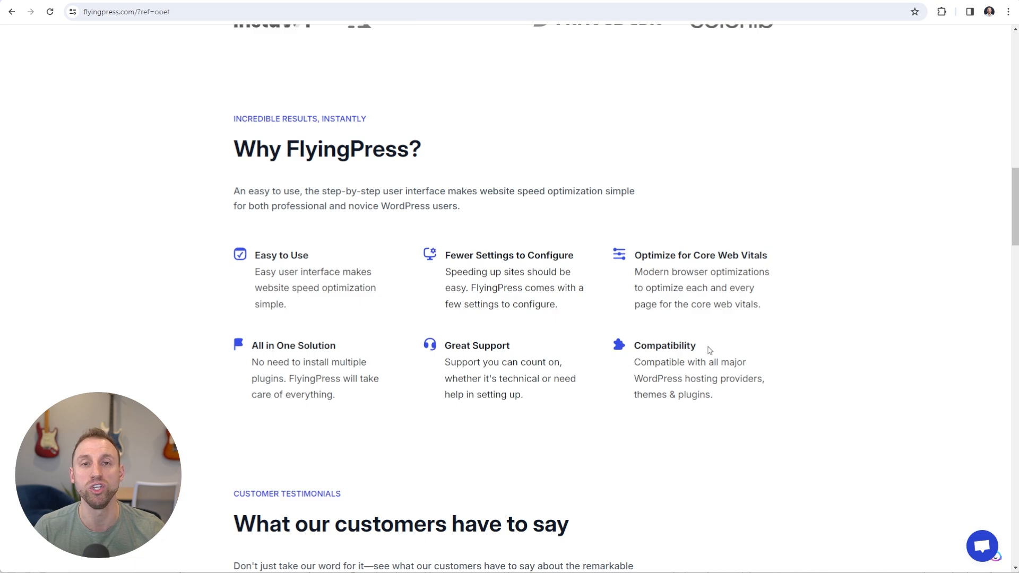
Open the FlyingPress Features page and look through its list of optimization features
scroll(710, 351, "up", 20)
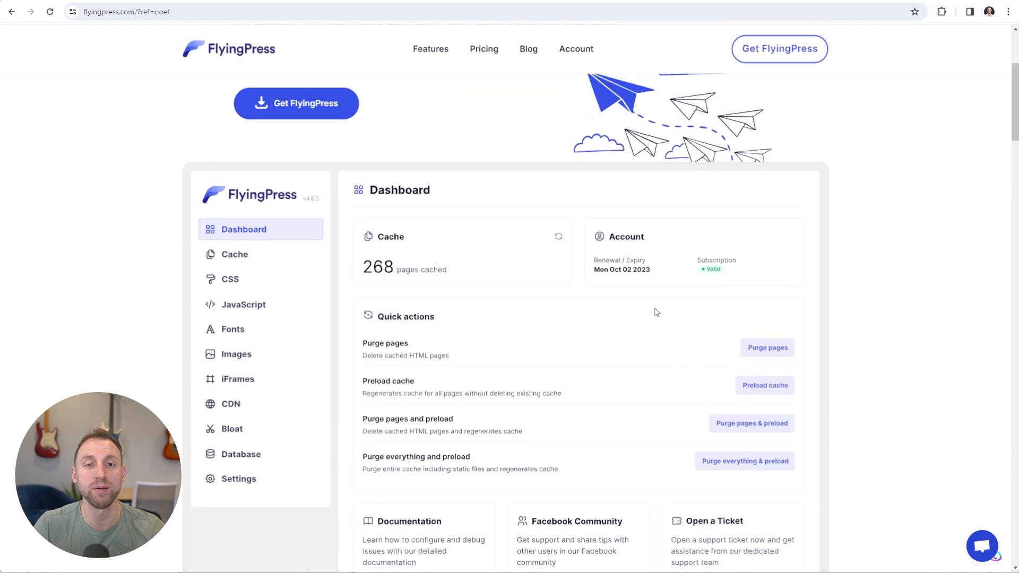
left_click(440, 50)
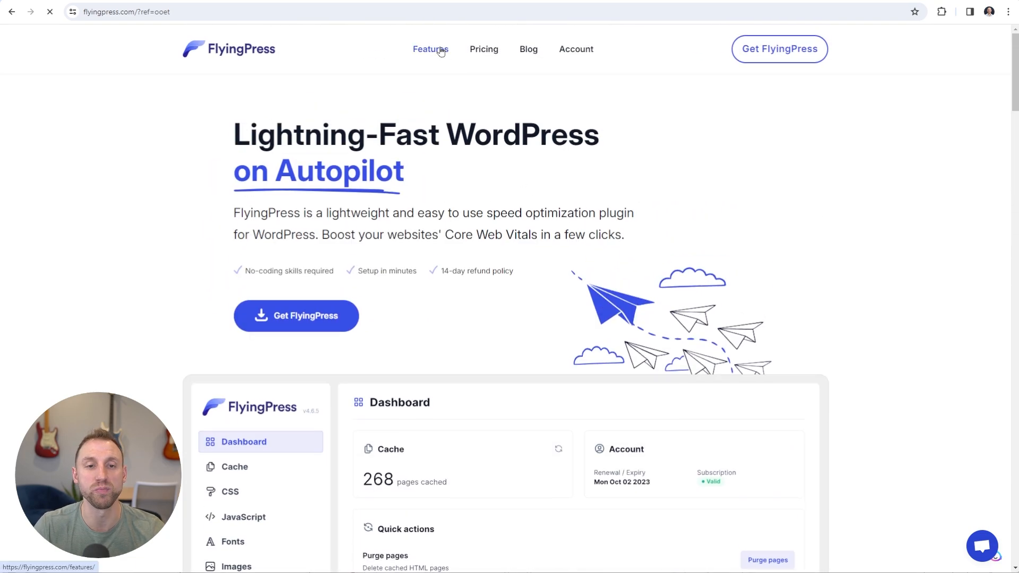
scroll(524, 178, "down", 4)
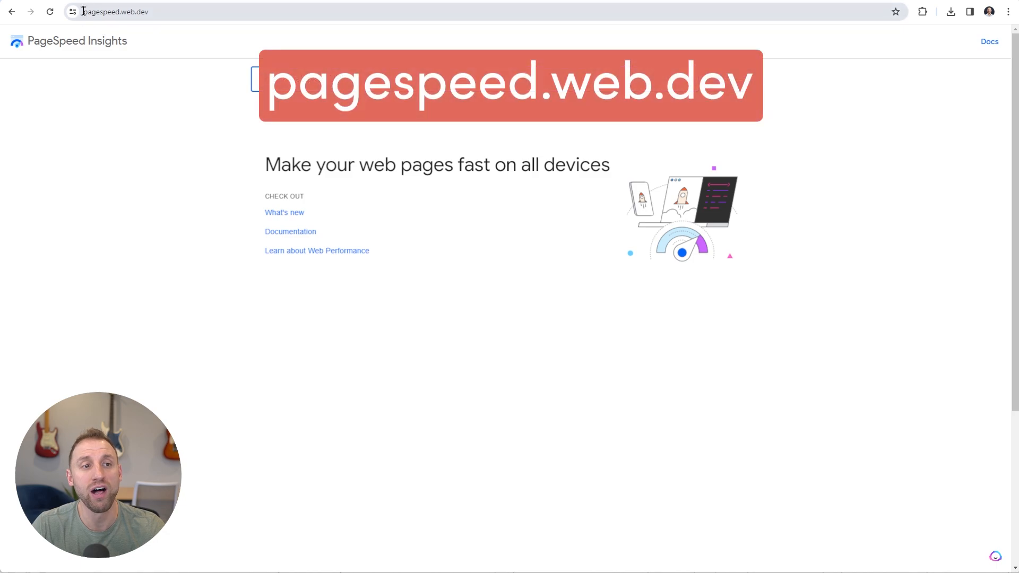
In PageSpeed Insights at pagespeed.web.dev, enter the blog's full home page URL with a trailing slash and run the analysis
left_click_drag(83, 12, 155, 12)
left_click(311, 75)
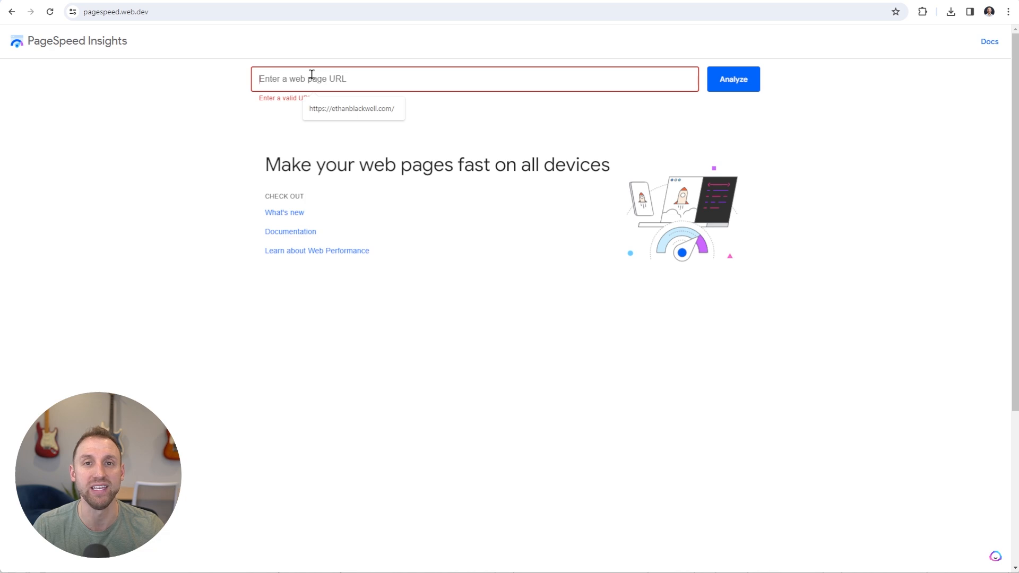
left_click(355, 110)
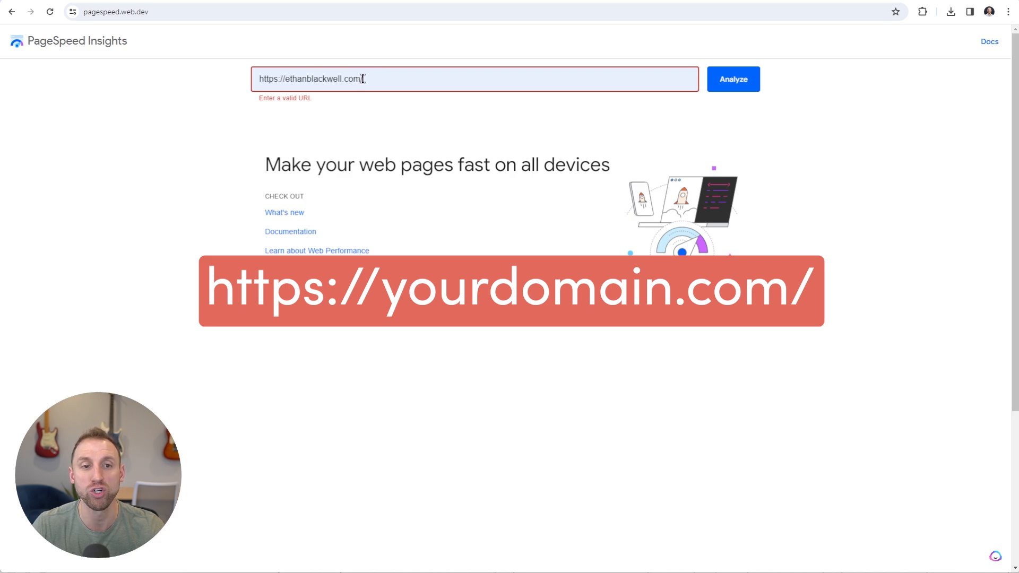
type("/")
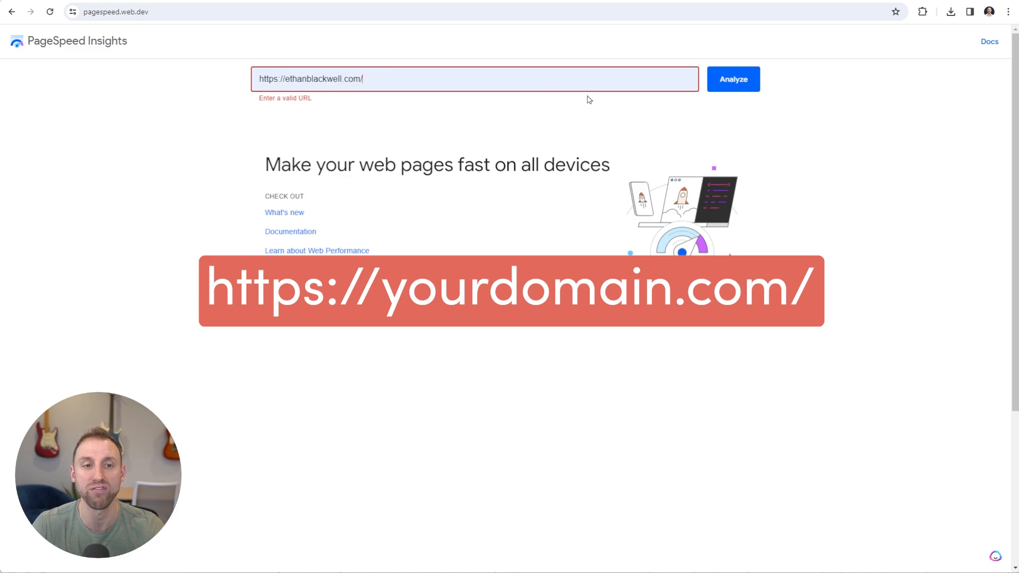
left_click(729, 83)
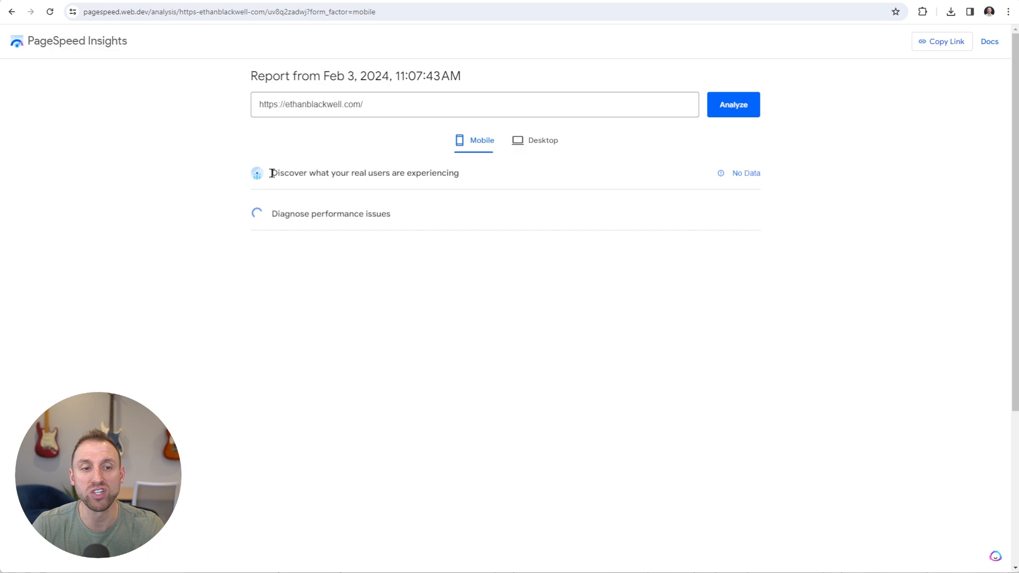
Review the report's real-user experience and performance diagnosis sections, and compare the desktop results with the mobile results
left_click_drag(271, 173, 467, 178)
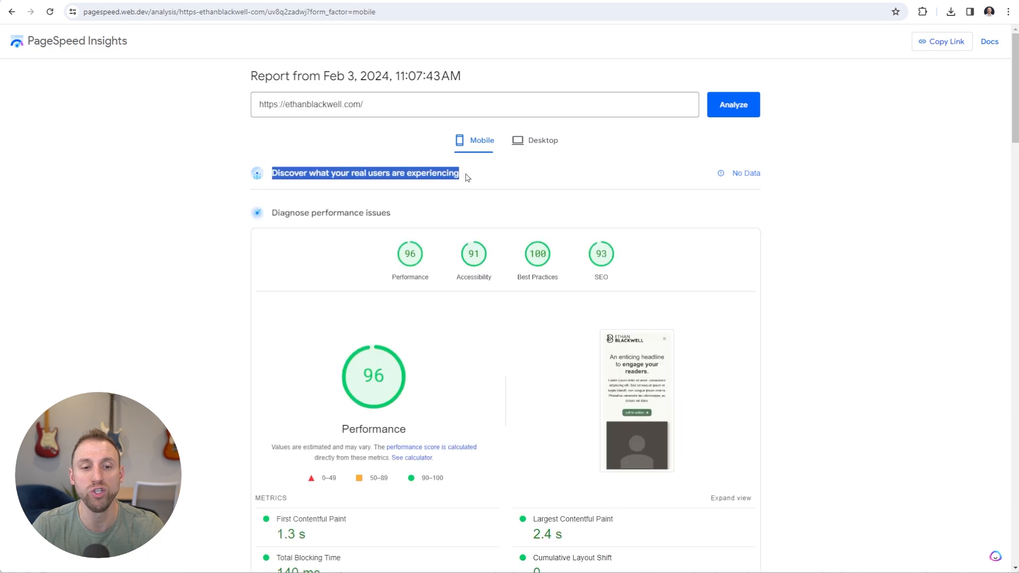
left_click(493, 174)
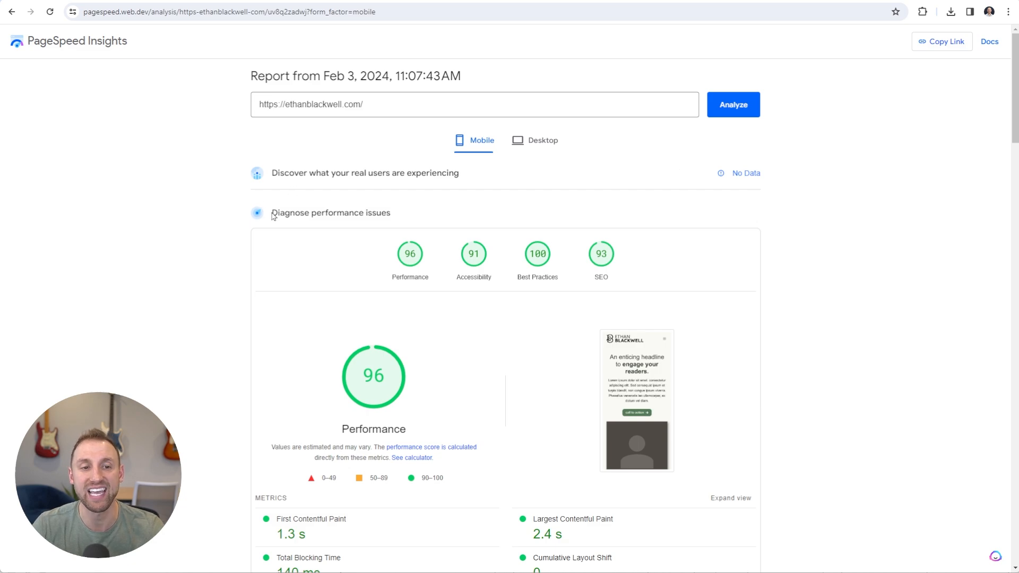
left_click_drag(273, 211, 391, 212)
left_click(405, 212)
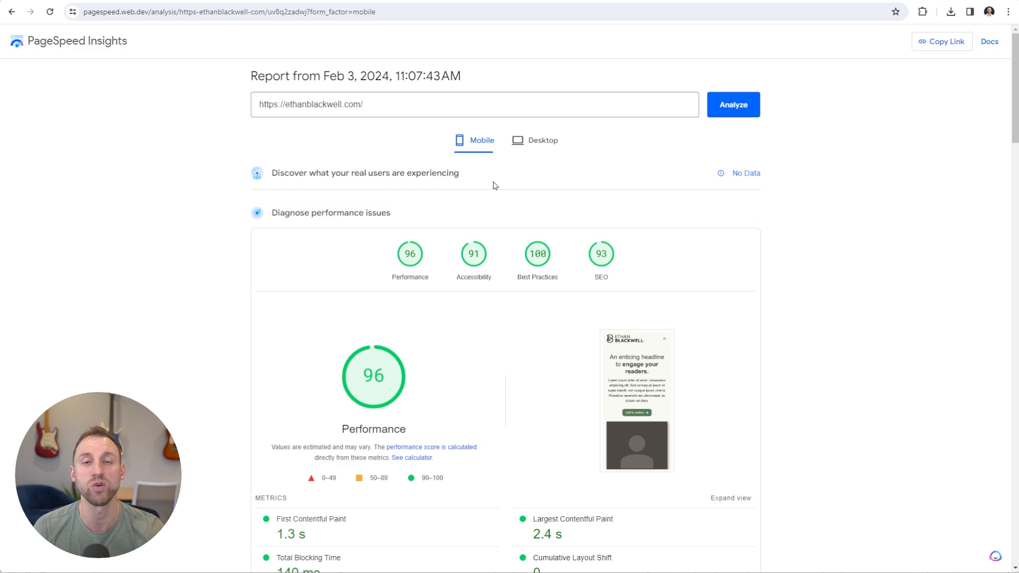
left_click(531, 141)
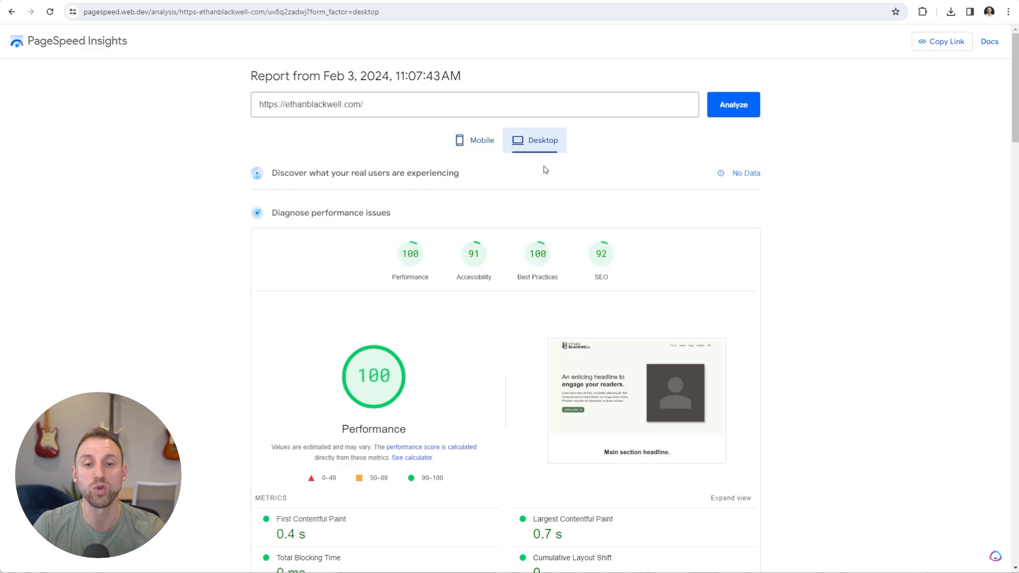
left_click(481, 141)
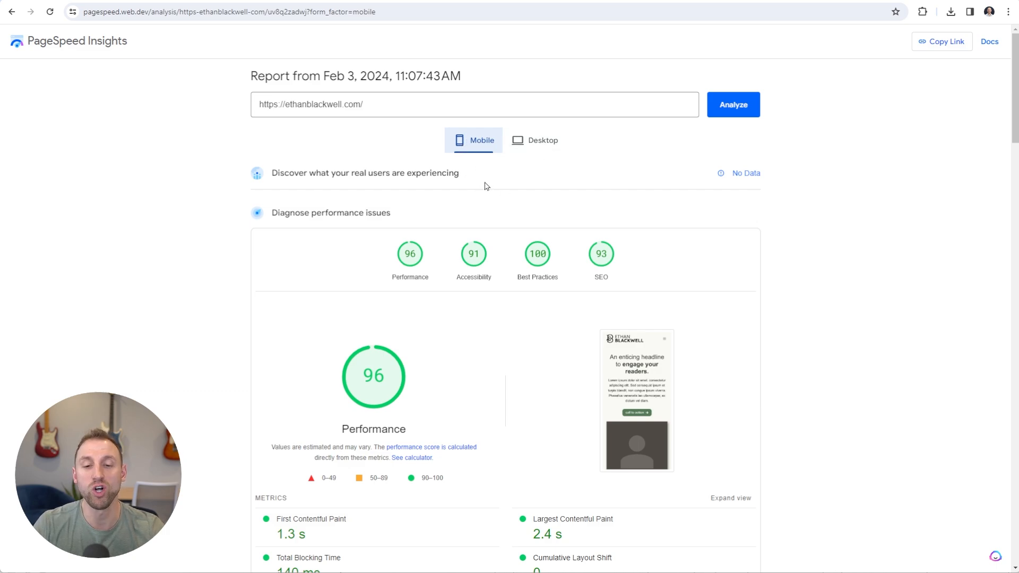
Inspect how the FCP, LCP, CLS and TBT metrics contribute to the mobile Performance score gauge
scroll(483, 186, "down", 2)
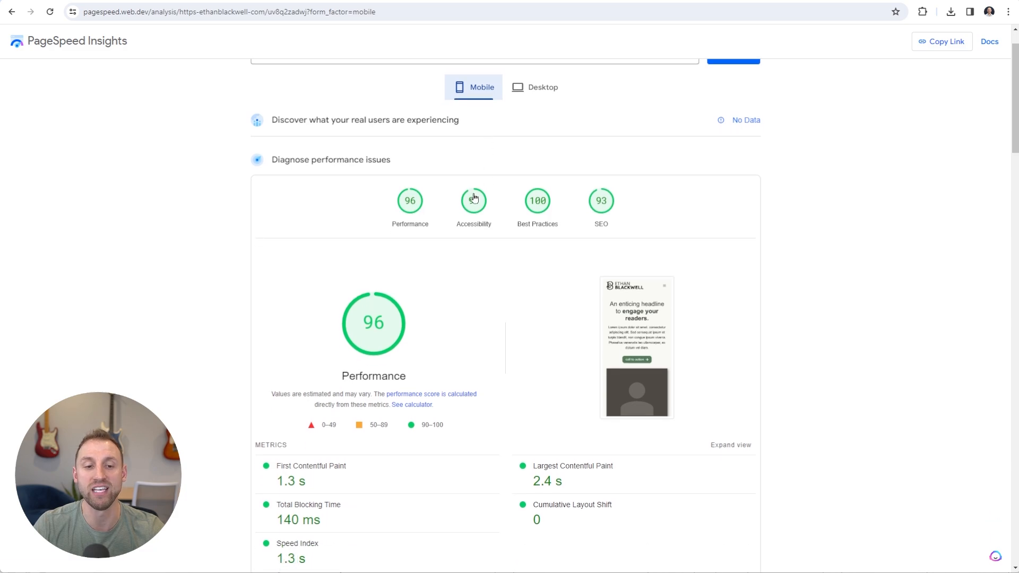
mouse_move(416, 258)
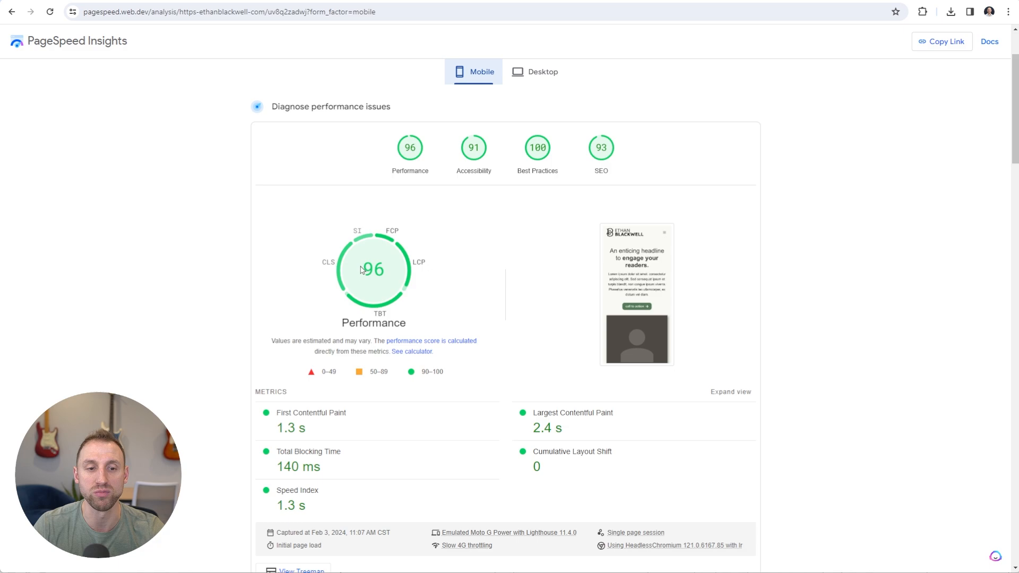
mouse_move(386, 238)
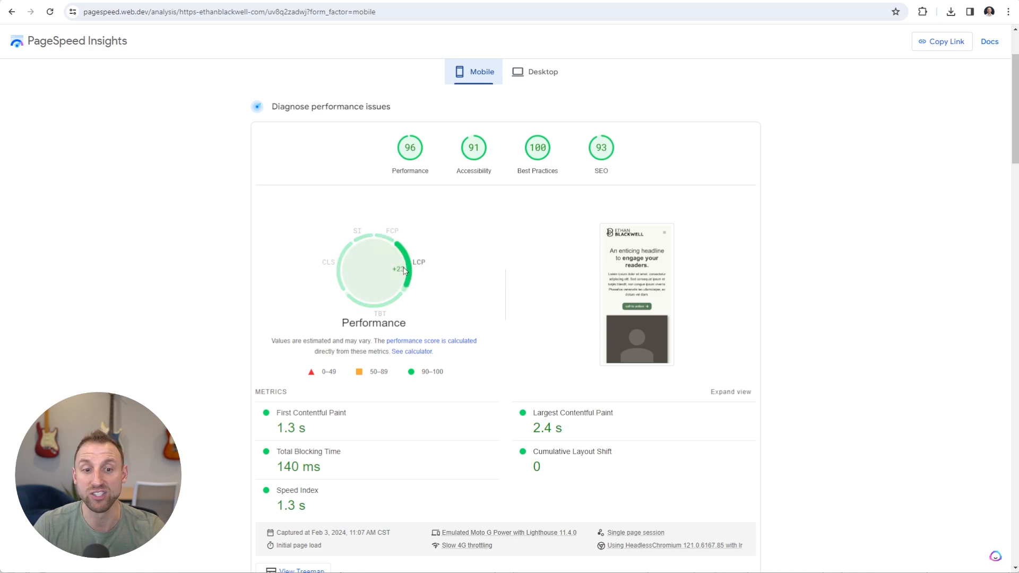
mouse_move(335, 271)
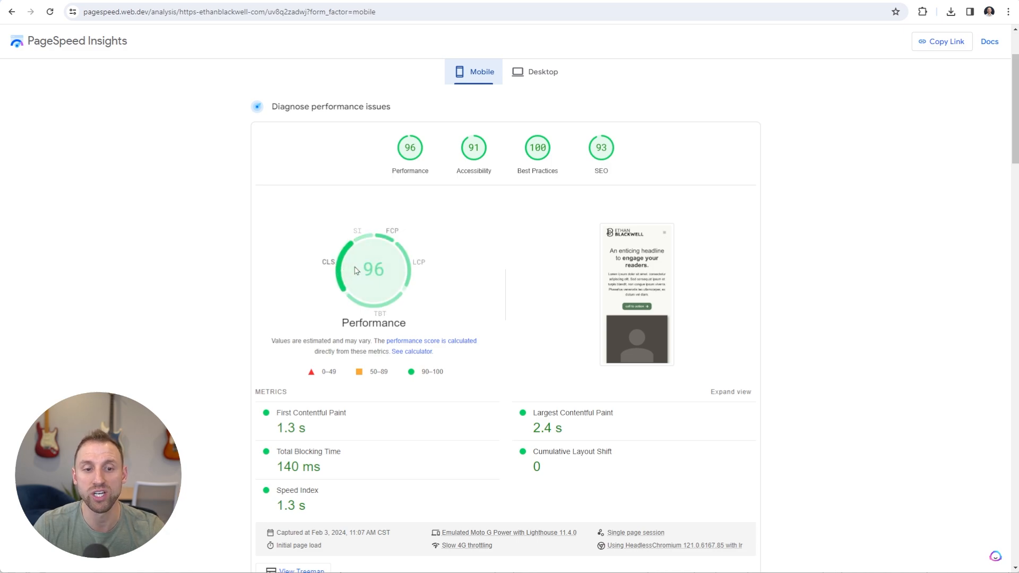
mouse_move(373, 307)
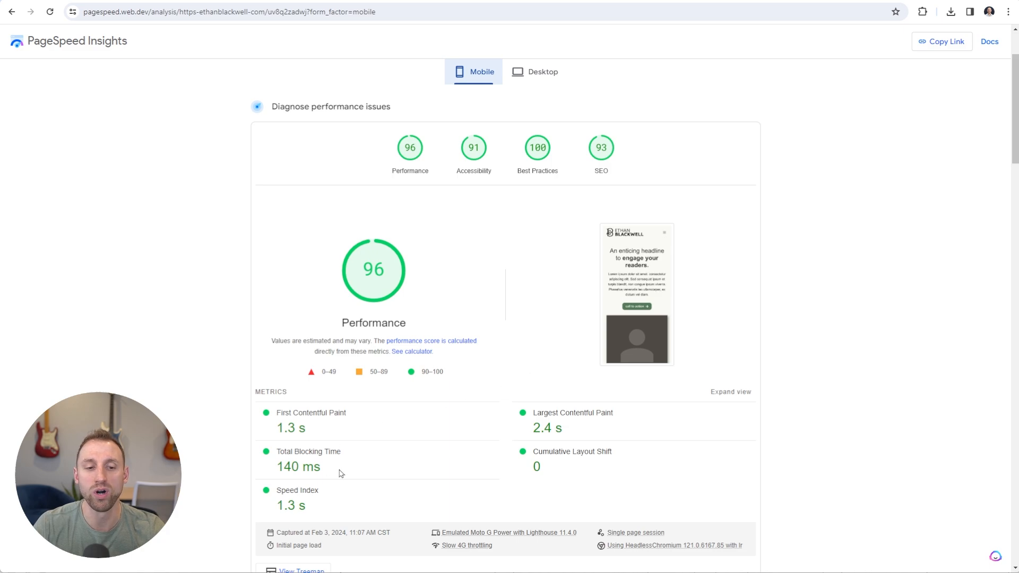
Examine the individual mobile performance metrics, including Total Blocking Time, Largest Contentful Paint and Cumulative Layout Shift
left_click_drag(280, 422, 587, 481)
left_click(588, 481)
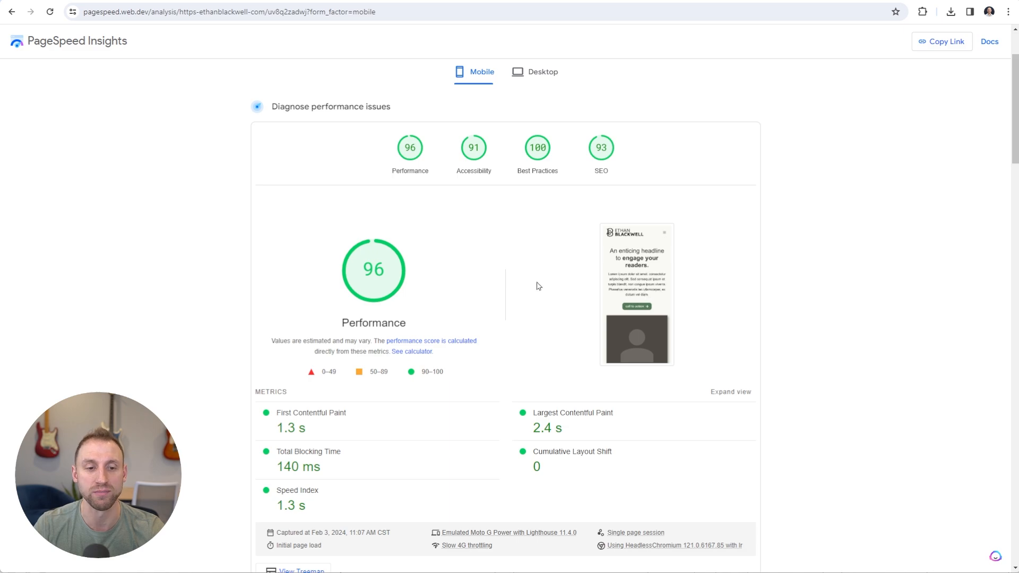
scroll(368, 272, "down", 3)
scroll(272, 209, "down", 1)
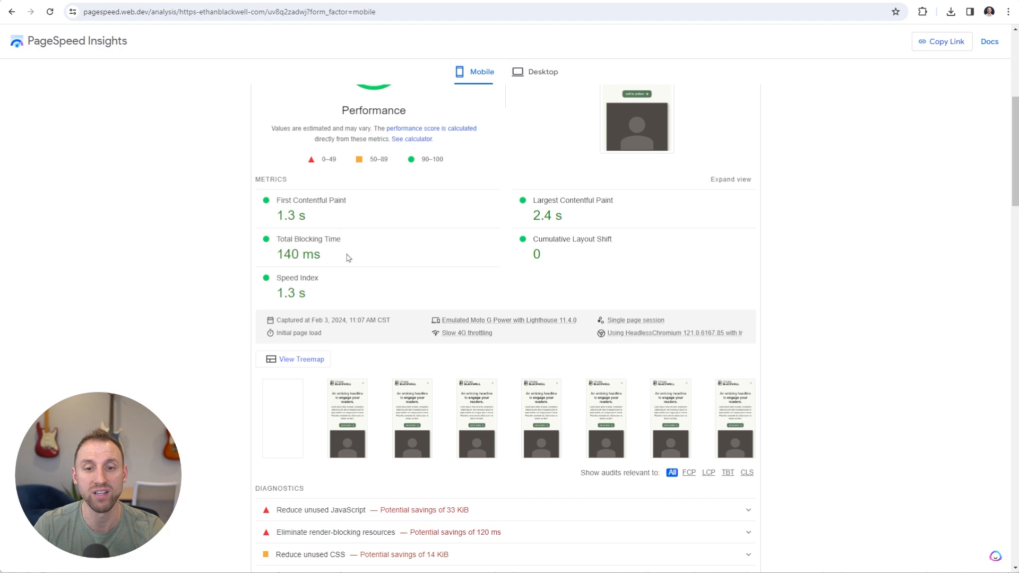
left_click_drag(552, 254, 522, 252)
left_click(576, 255)
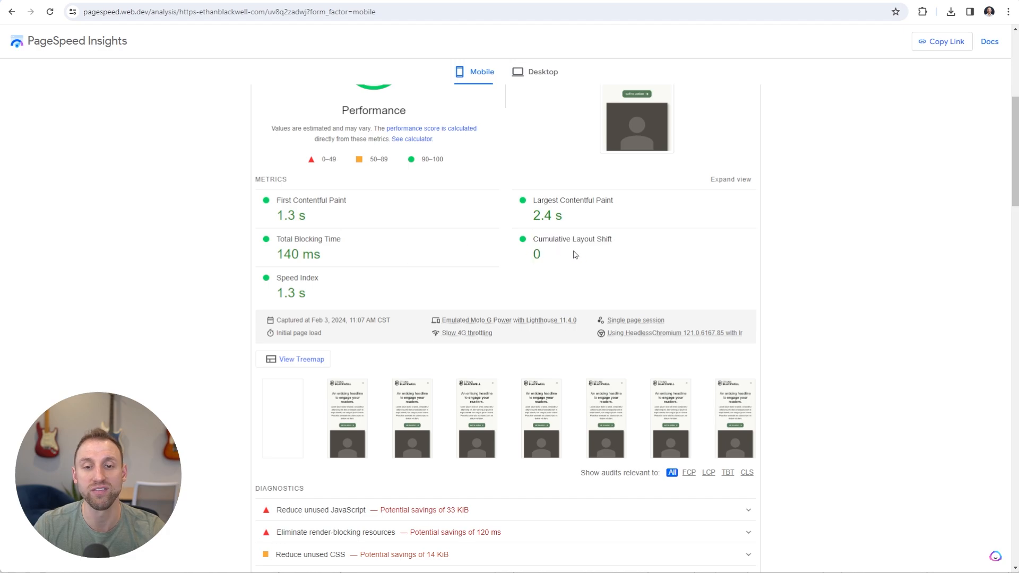
scroll(587, 266, "up", 1)
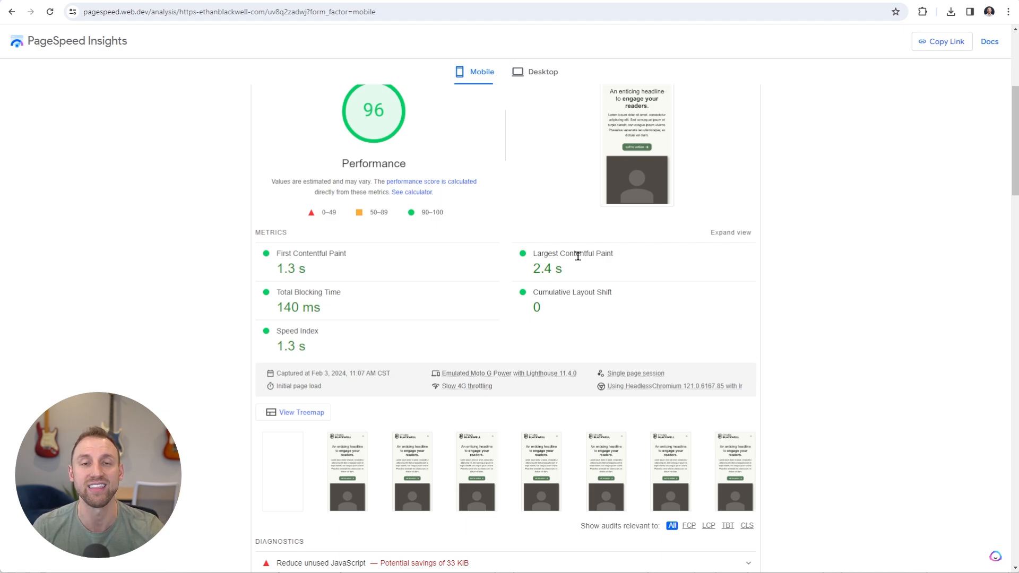
Check the details of the Reduce unused JavaScript and Eliminate render-blocking resources diagnostics, collapsing each after reading
scroll(469, 244, "down", 5)
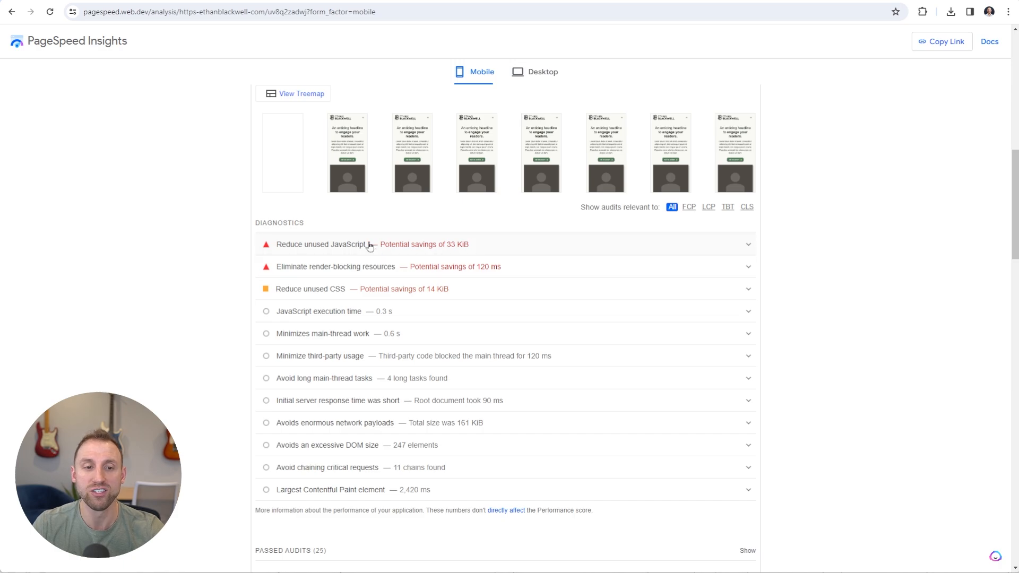
left_click(523, 248)
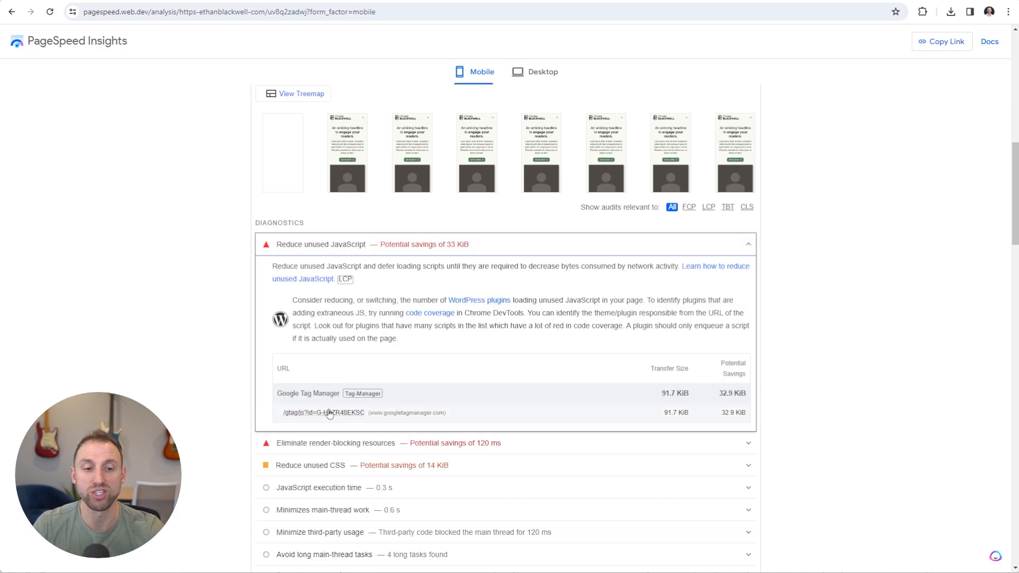
left_click(461, 249)
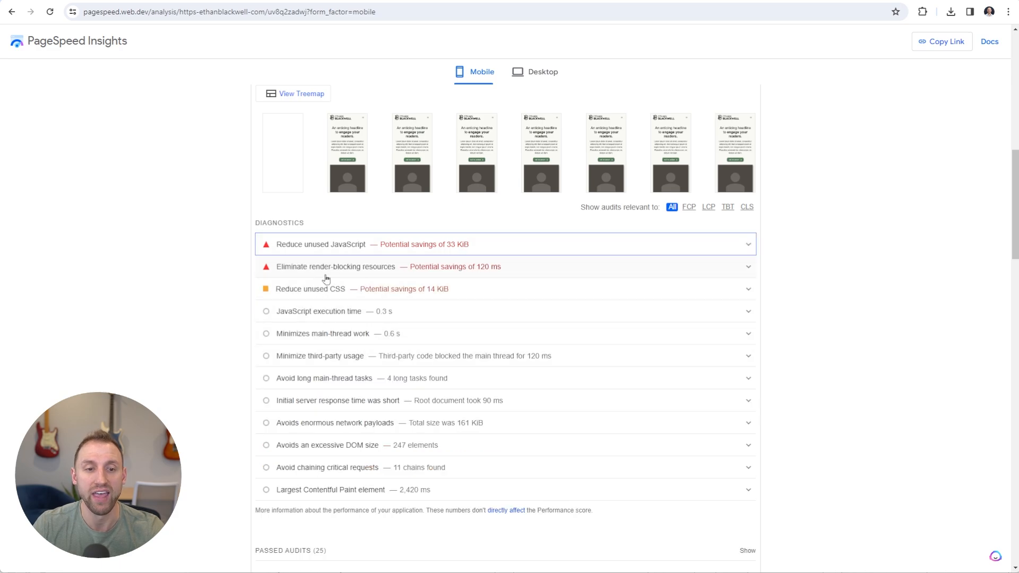
left_click(342, 267)
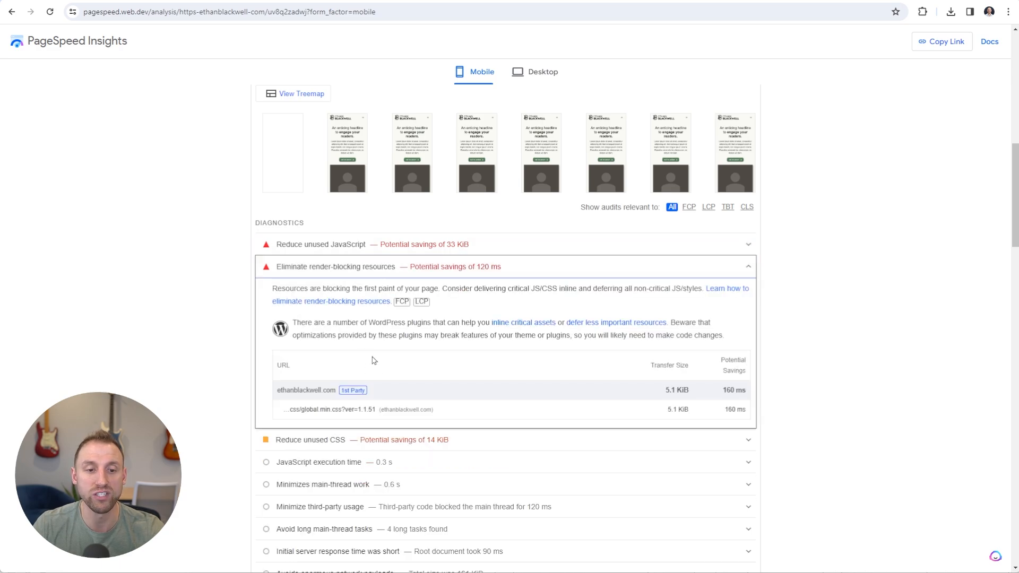
left_click(389, 274)
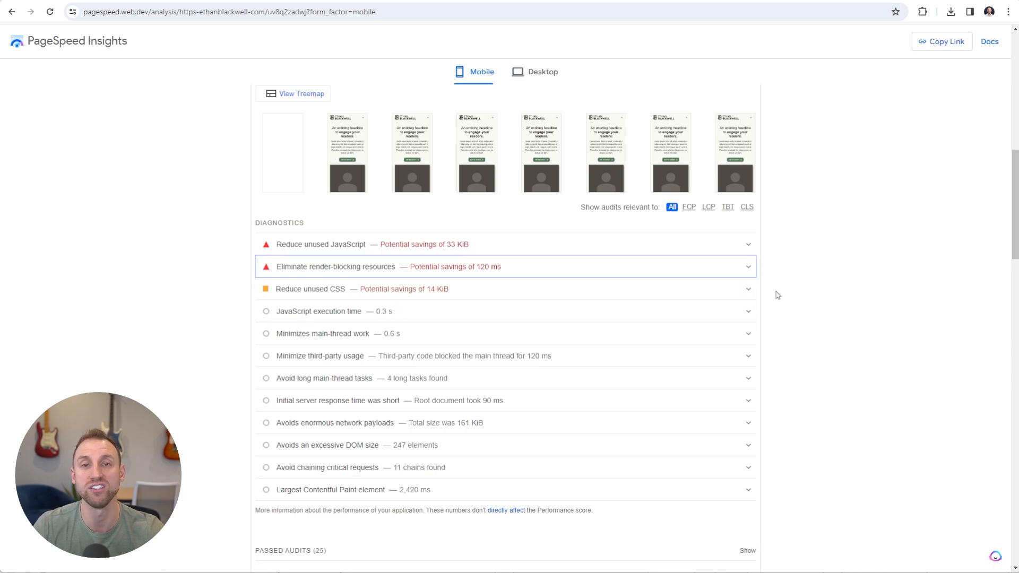
Show the desktop report and look over its scores and performance metrics
scroll(776, 295, "up", 10)
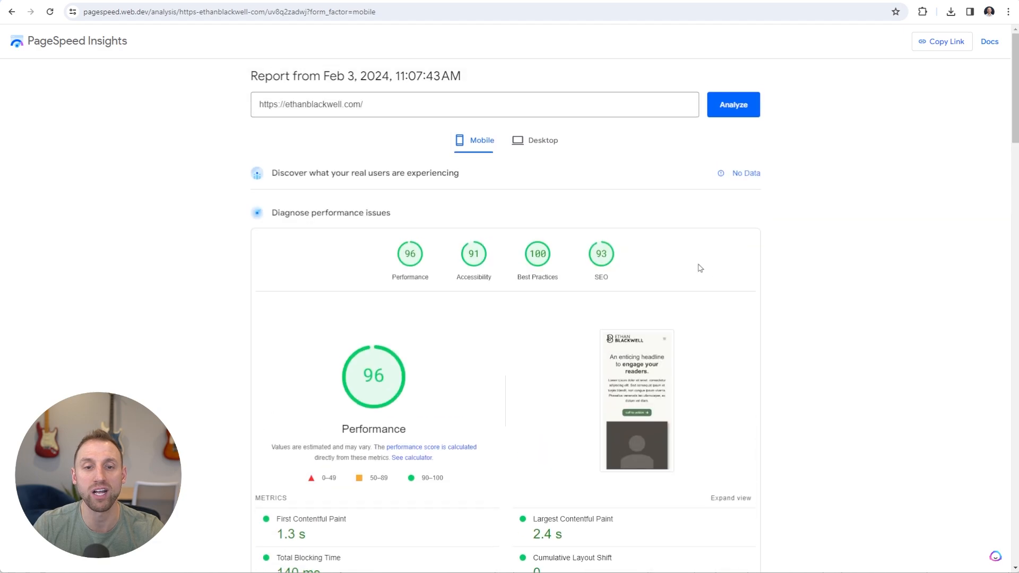
left_click(542, 145)
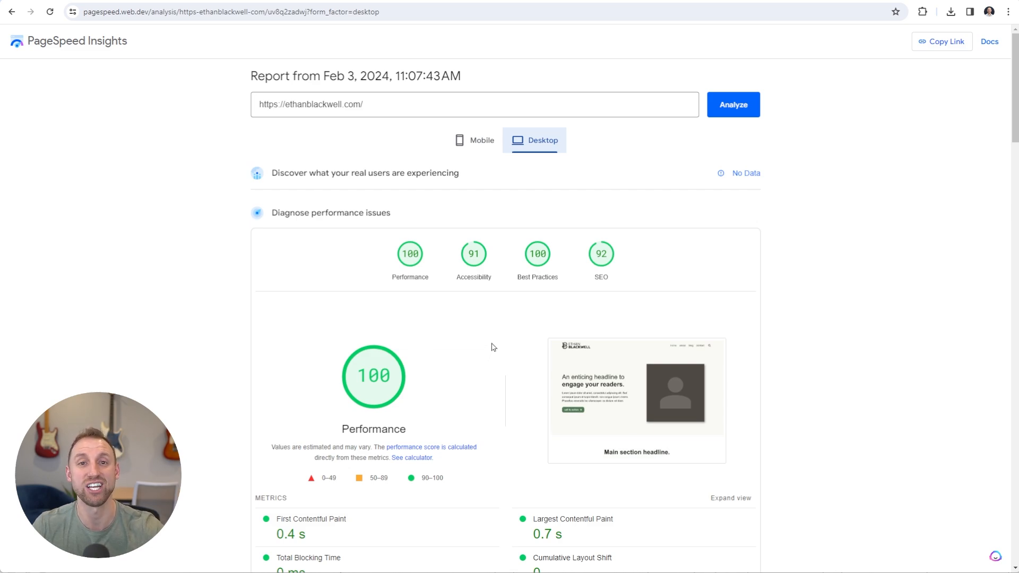
scroll(494, 343, "down", 2)
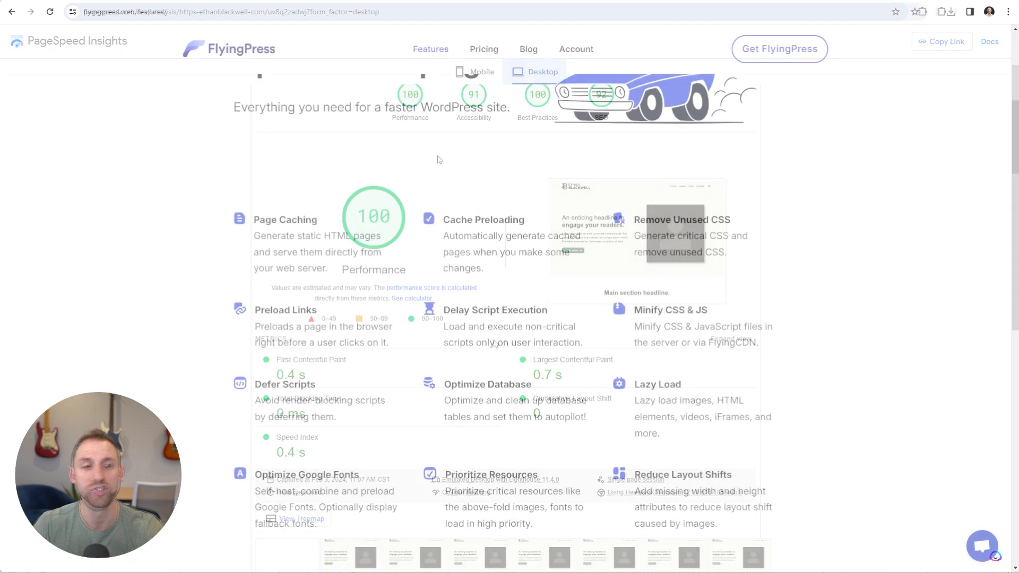
Switch to the FlyingPress site and return from the Features page to its home page
left_click(242, 56)
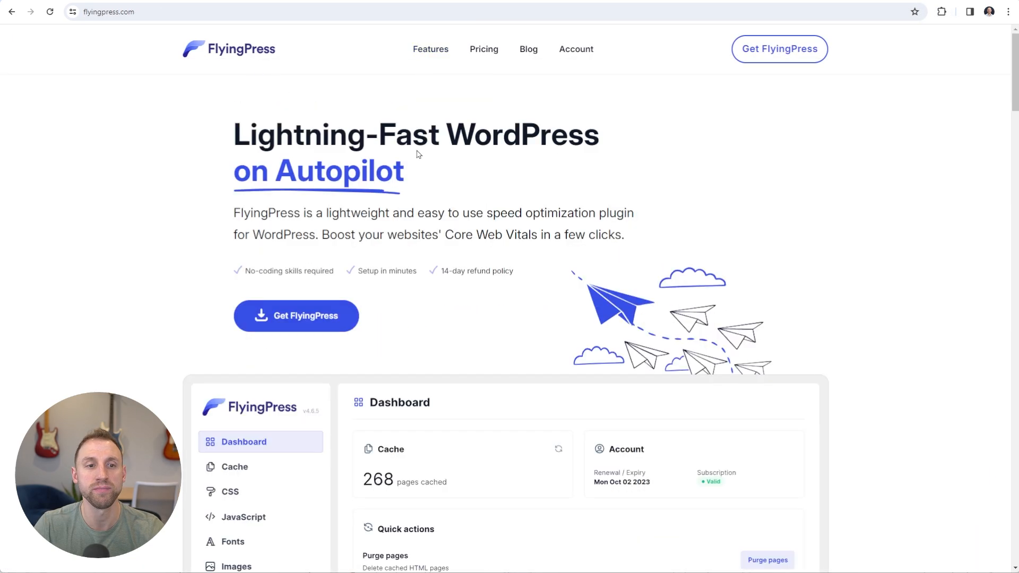
Show the FlyingPress pricing plans and examine the Personal plan's website allowance and first-year cost
left_click(300, 315)
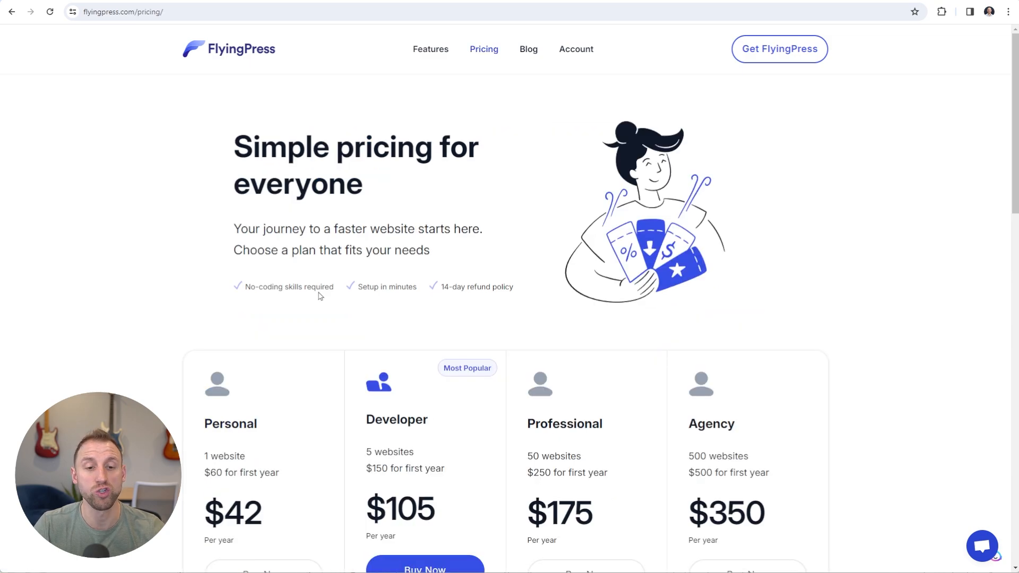
scroll(320, 296, "down", 3)
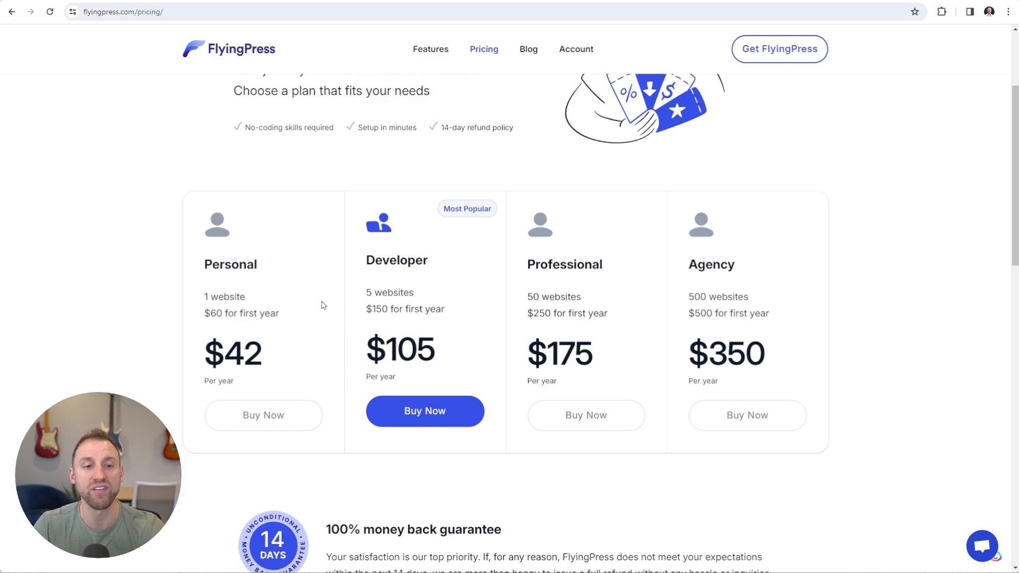
left_click_drag(205, 265, 254, 266)
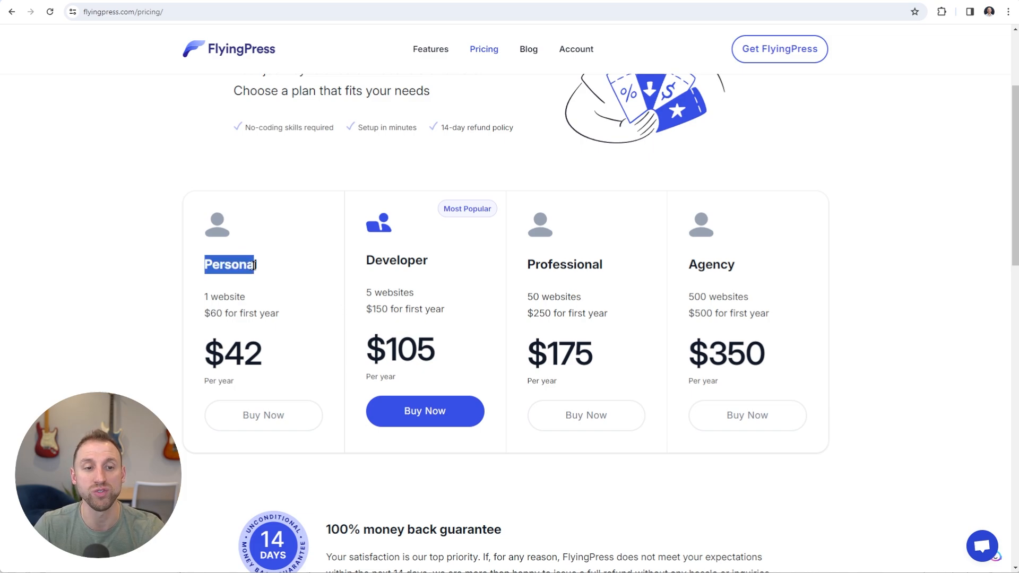
left_click(272, 273)
left_click_drag(205, 299, 282, 319)
left_click(257, 299)
left_click(284, 316)
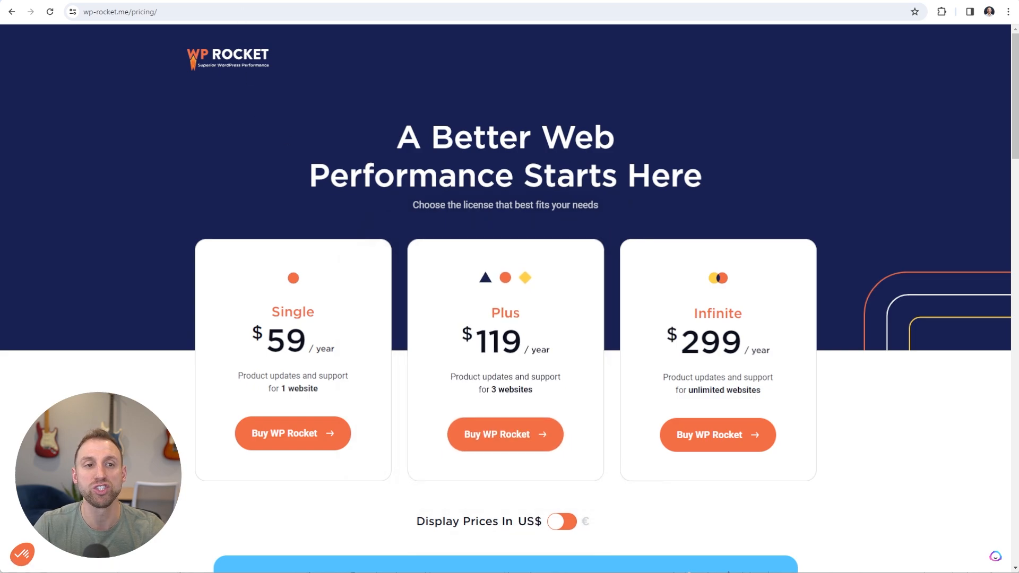
Return from the WP Rocket pricing page to the FlyingPress plans and check the Personal plan's yearly price
left_click(297, 1)
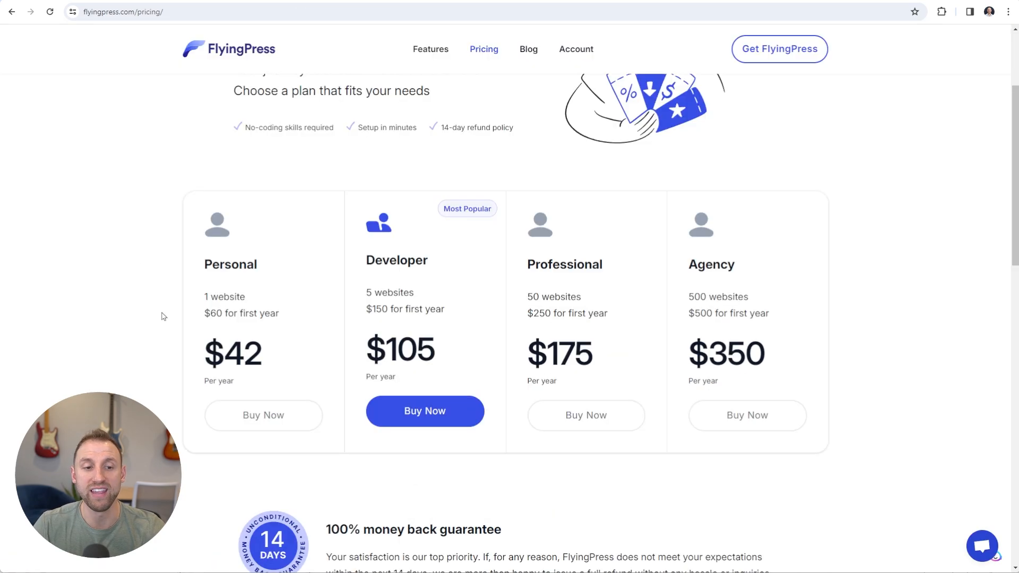
left_click_drag(204, 346, 276, 353)
left_click(279, 355)
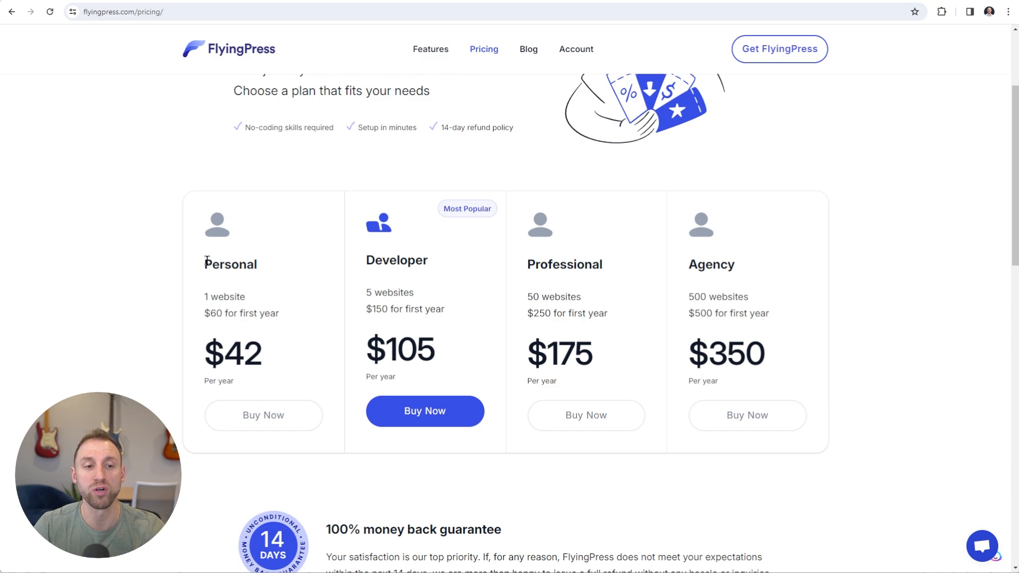
left_click_drag(205, 260, 254, 261)
left_click(272, 308)
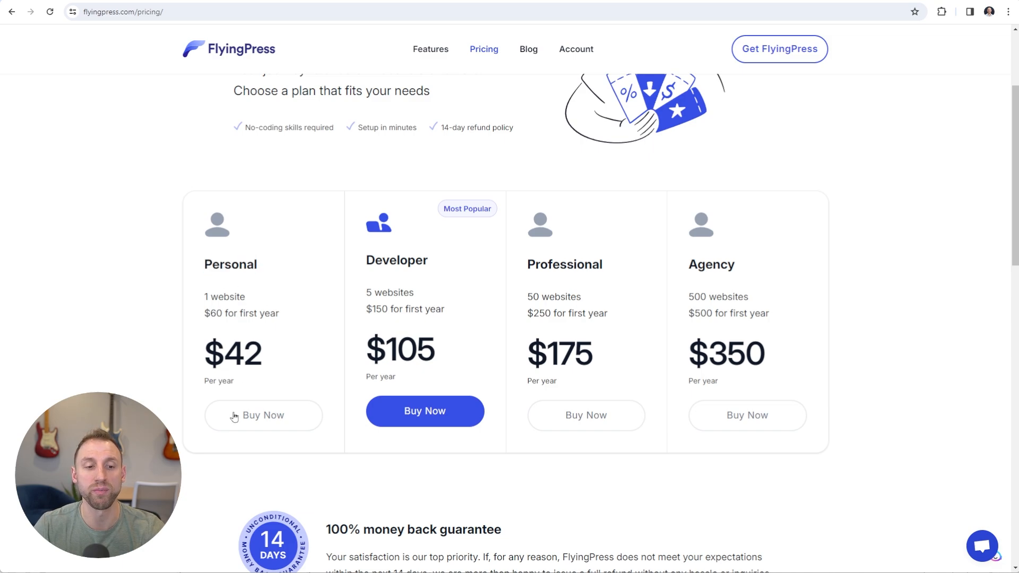
Choose the Personal plan and look over the checkout form's billing, payment and order summary sections
left_click(260, 419)
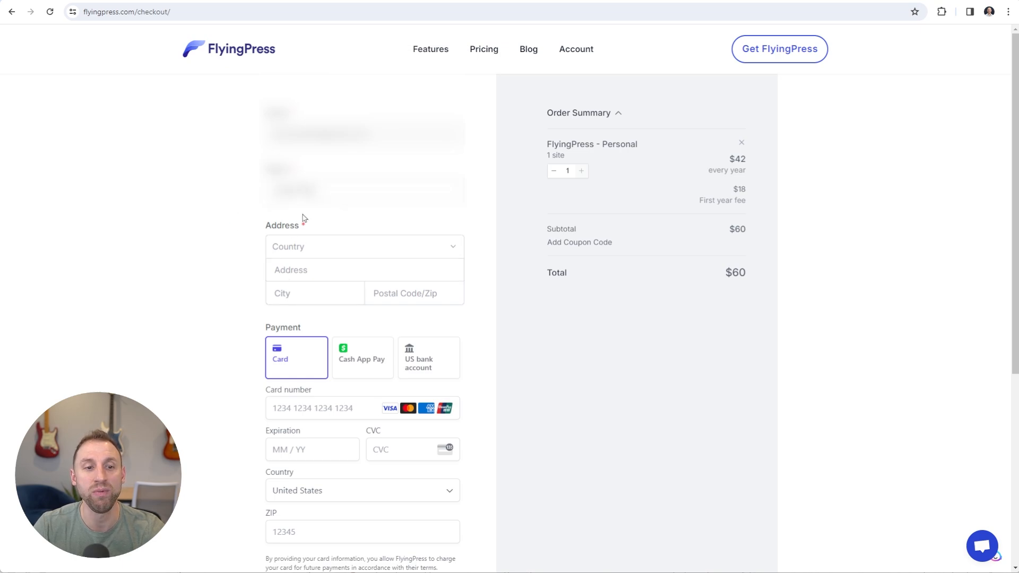
scroll(344, 349, "down", 1)
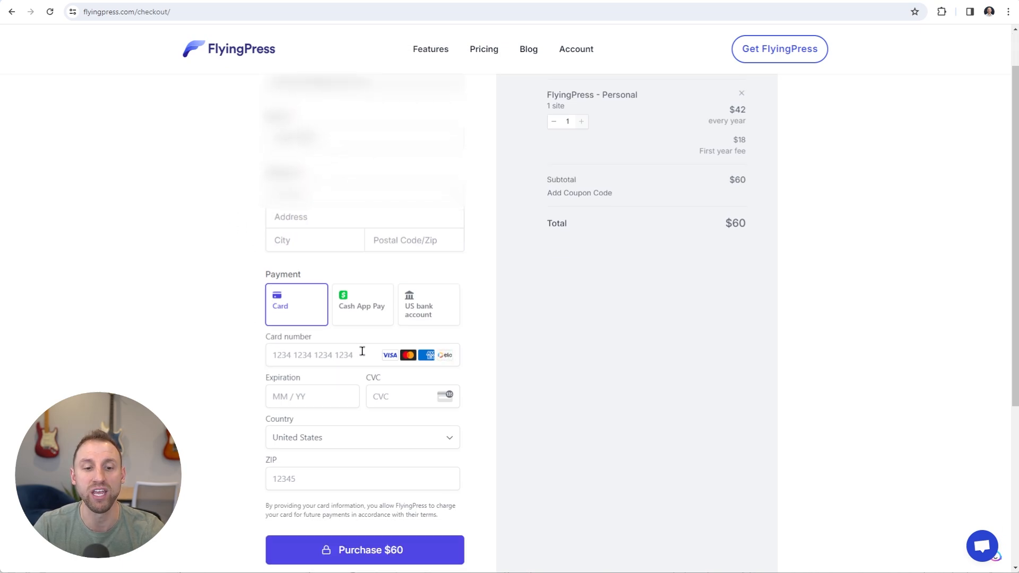
scroll(362, 350, "up", 1)
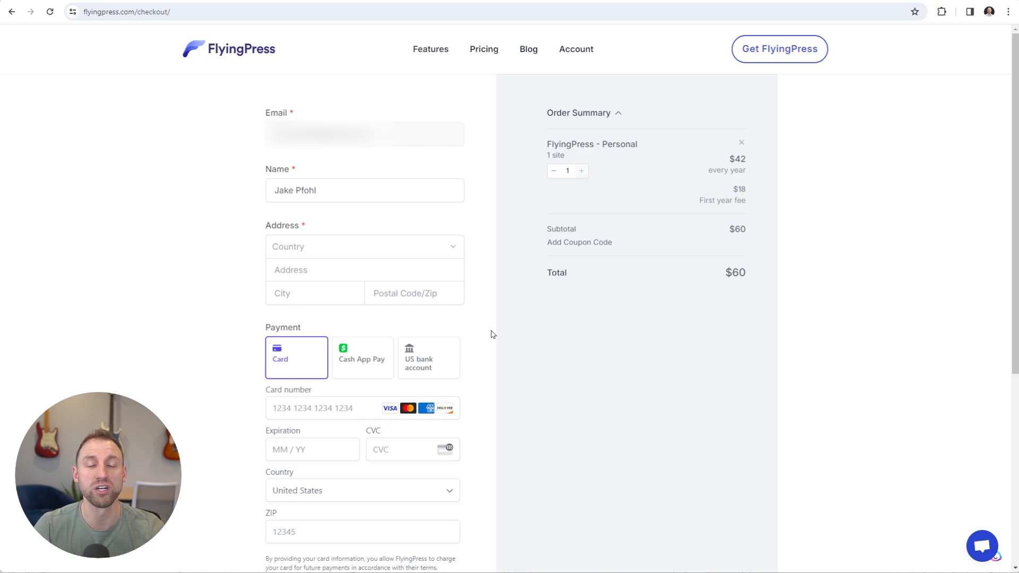
scroll(491, 334, "down", 5)
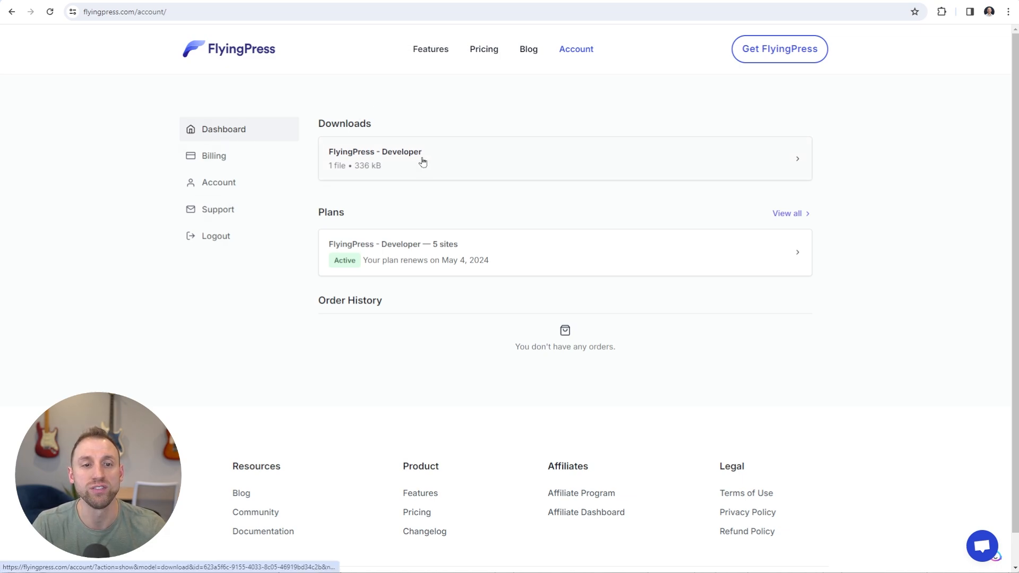
Open the FlyingPress - Developer download details, check the license key's activations, and download flying-press.zip
left_click(448, 165)
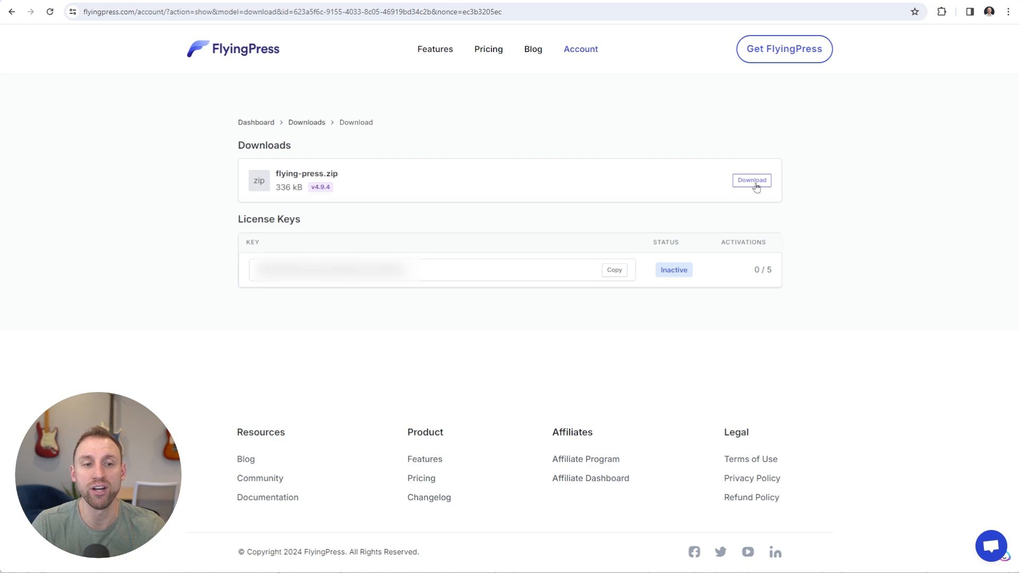
left_click_drag(256, 269, 428, 267)
left_click(417, 243)
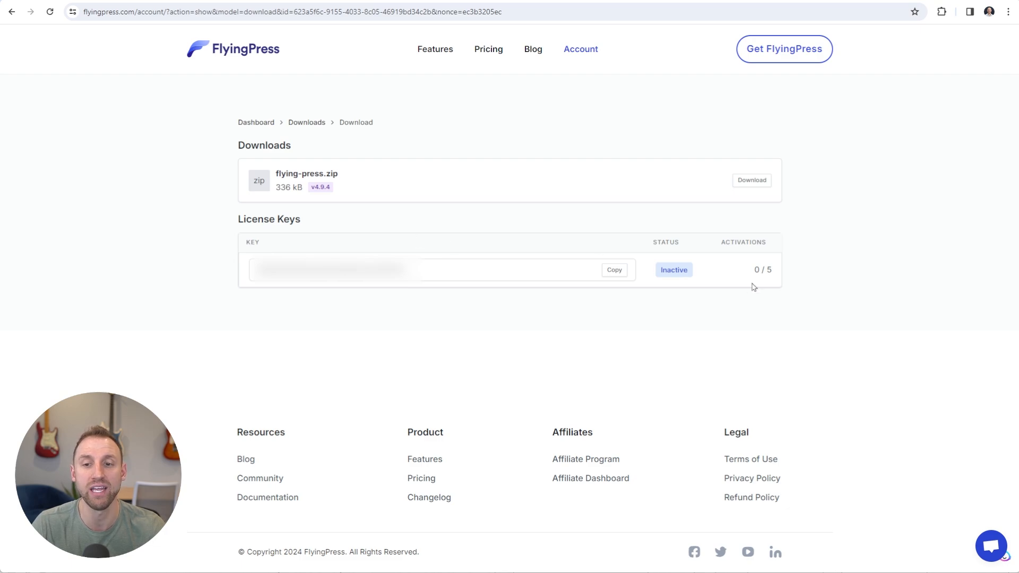
left_click_drag(756, 272, 780, 275)
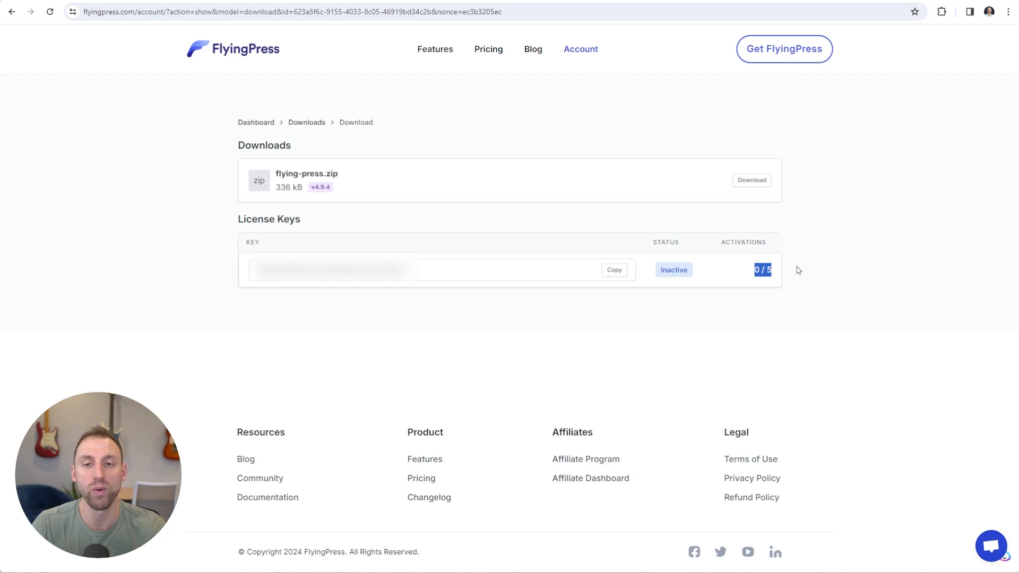
left_click(826, 281)
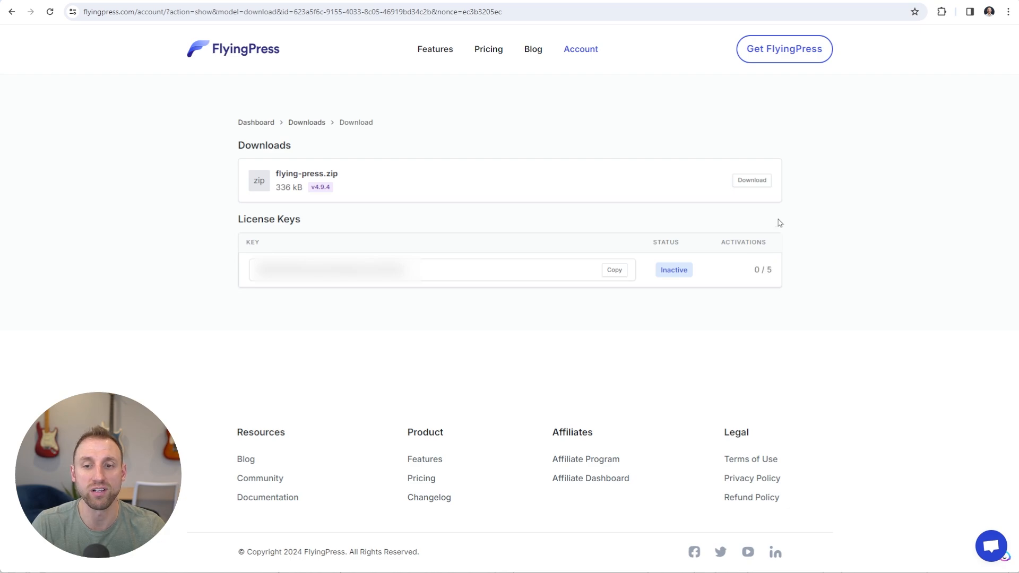
left_click(752, 181)
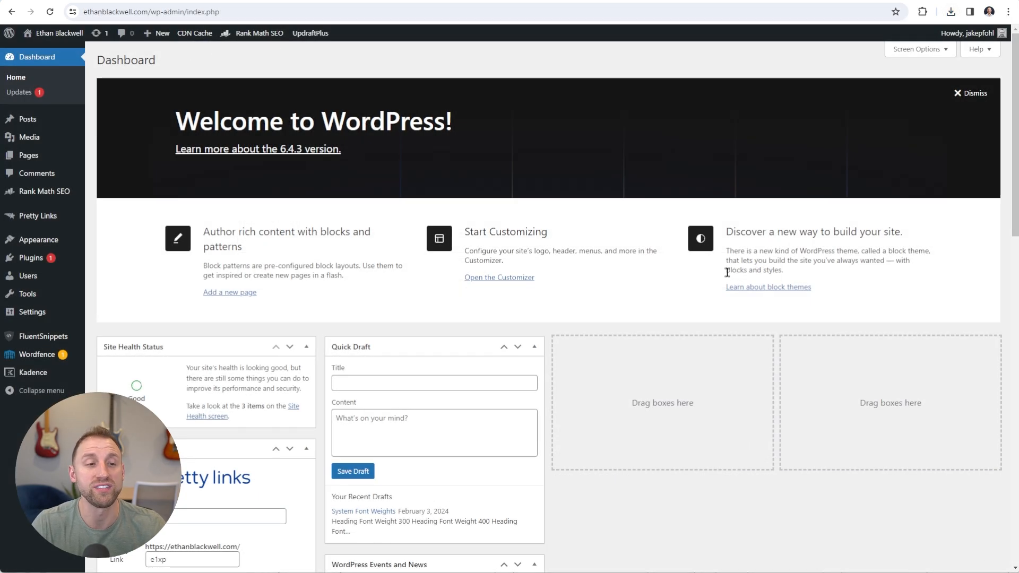
Upload flying-press.zip as a new plugin on the WordPress site, then install and activate it
mouse_move(42, 259)
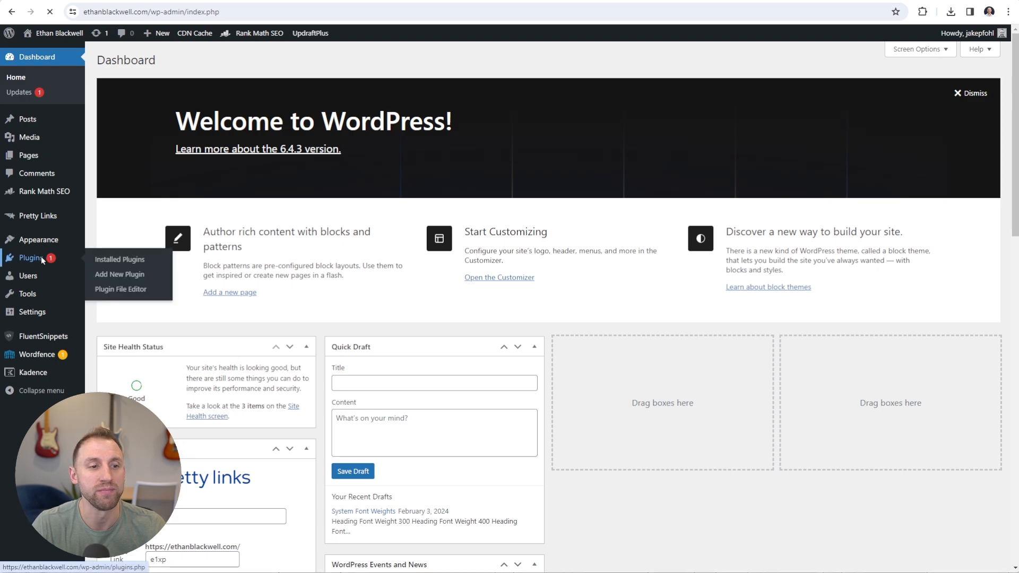
left_click(41, 259)
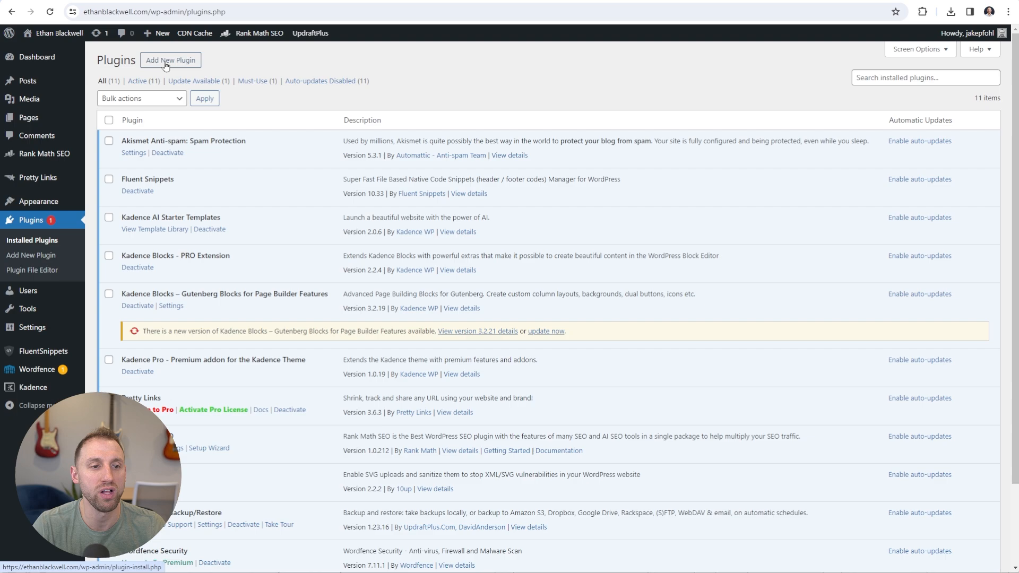
left_click(166, 62)
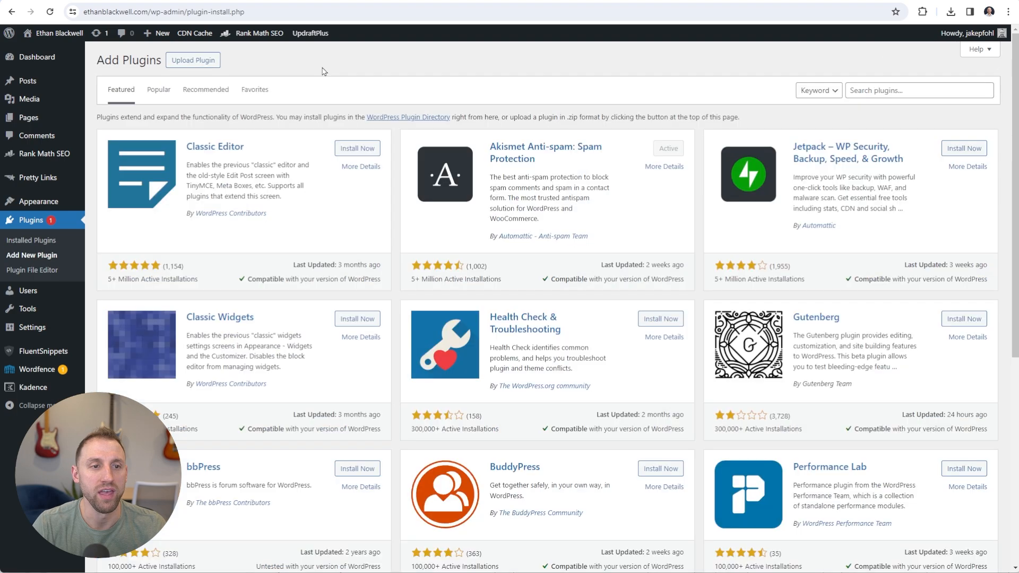
left_click(188, 62)
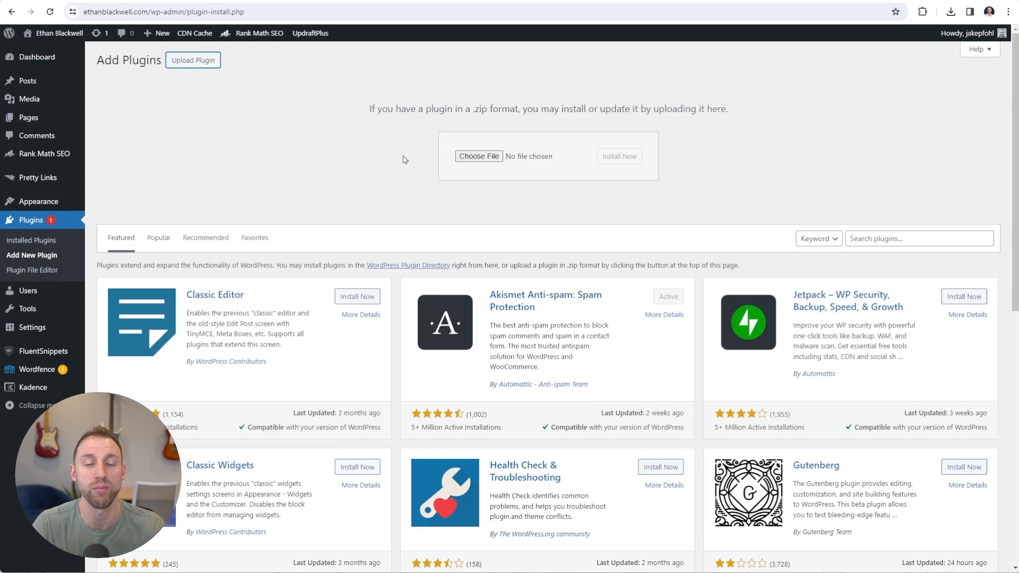
left_click(478, 156)
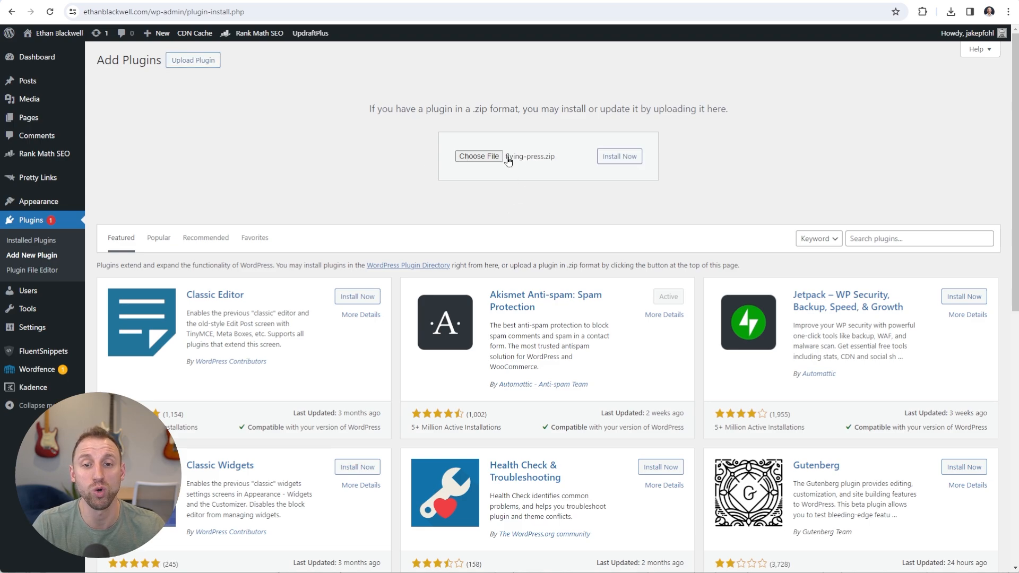
left_click(617, 158)
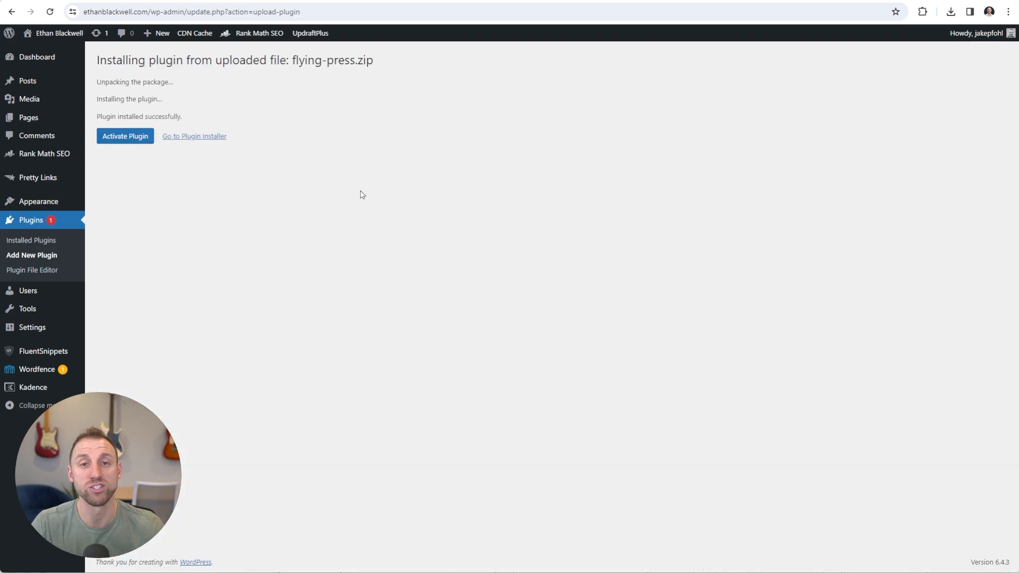
left_click(129, 138)
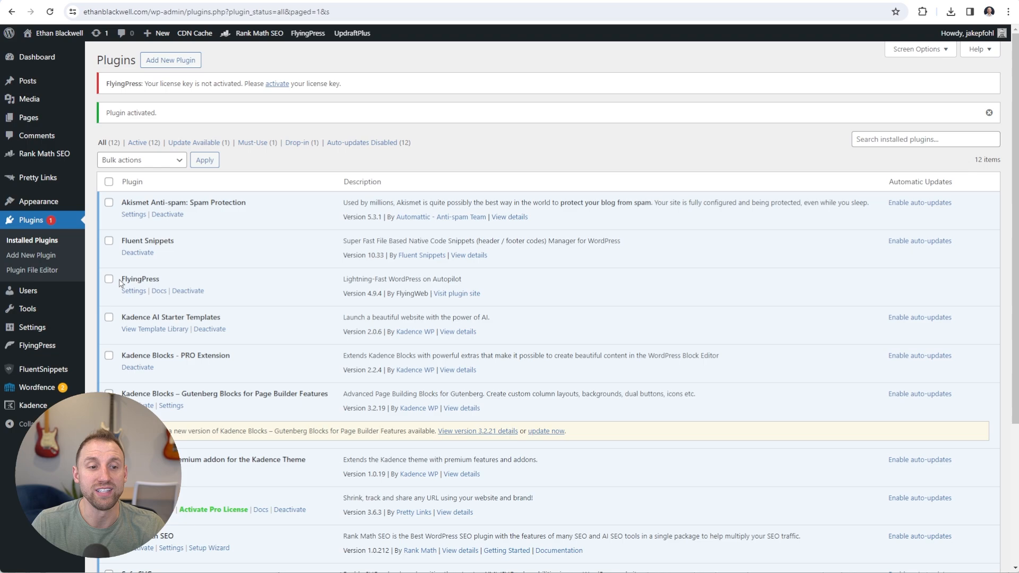
Locate FlyingPress among the installed plugins and open its license activation settings
left_click_drag(121, 280, 177, 277)
left_click(173, 278)
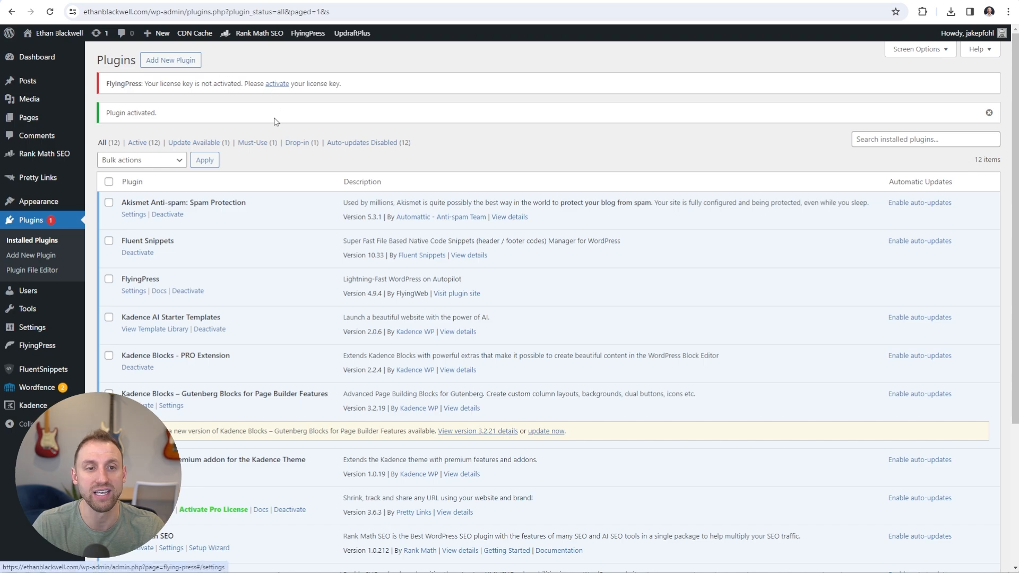
left_click(276, 84)
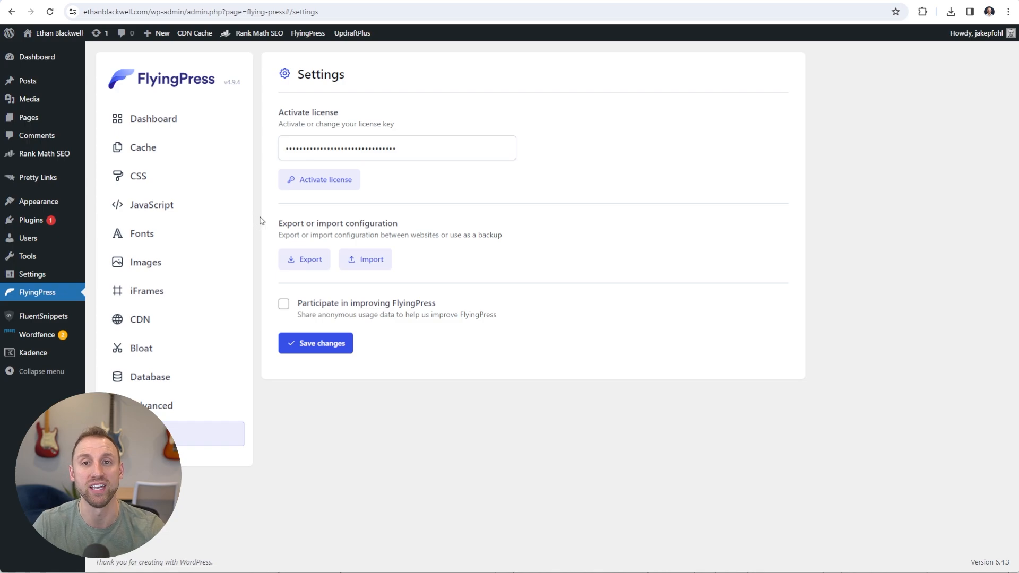
Look over the FlyingPress dashboard's cached pages, quick actions and support options, and review the Cache settings
left_click(158, 123)
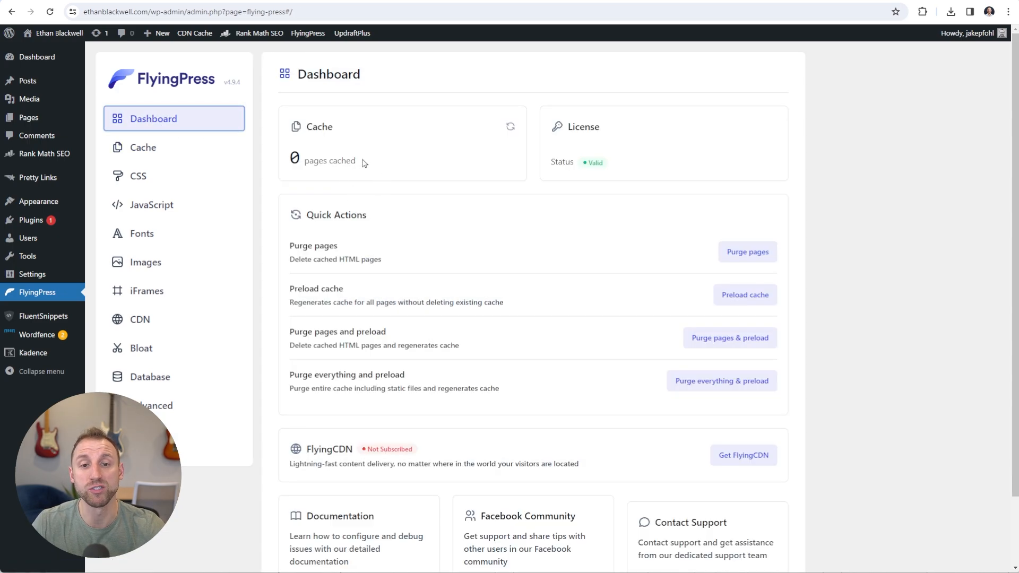
left_click_drag(285, 161, 364, 163)
left_click(369, 164)
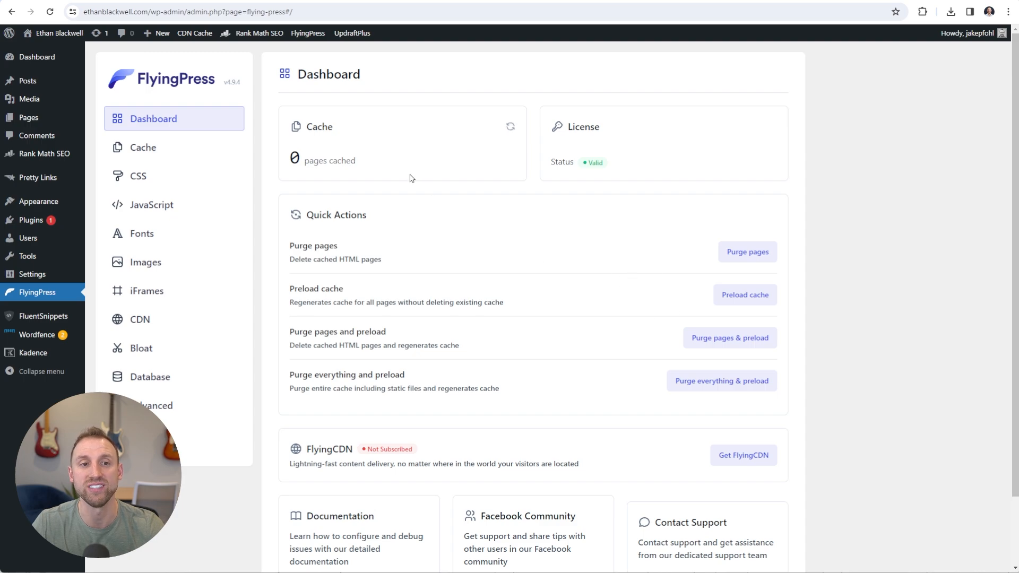
mouse_move(302, 36)
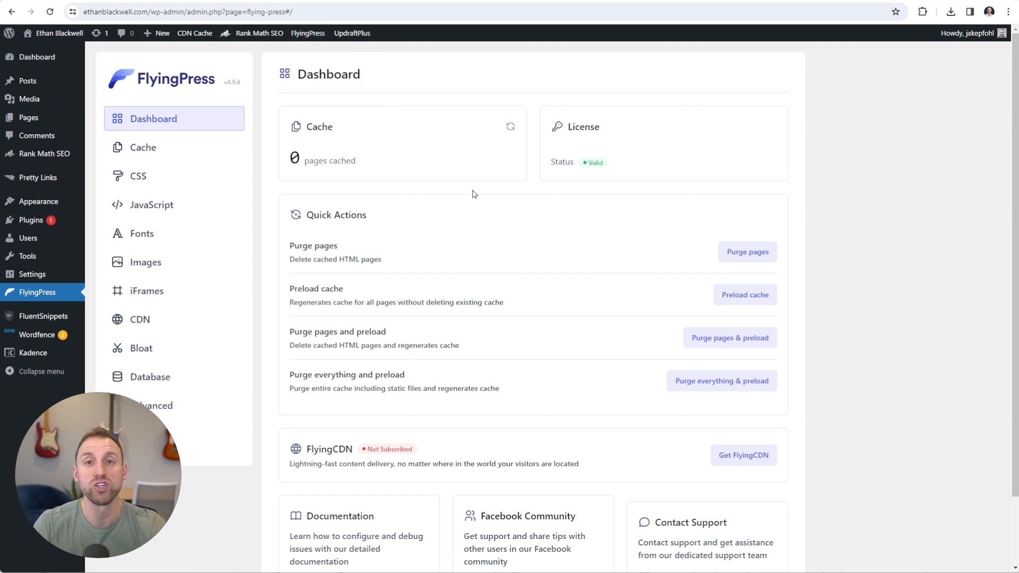
scroll(474, 193, "down", 2)
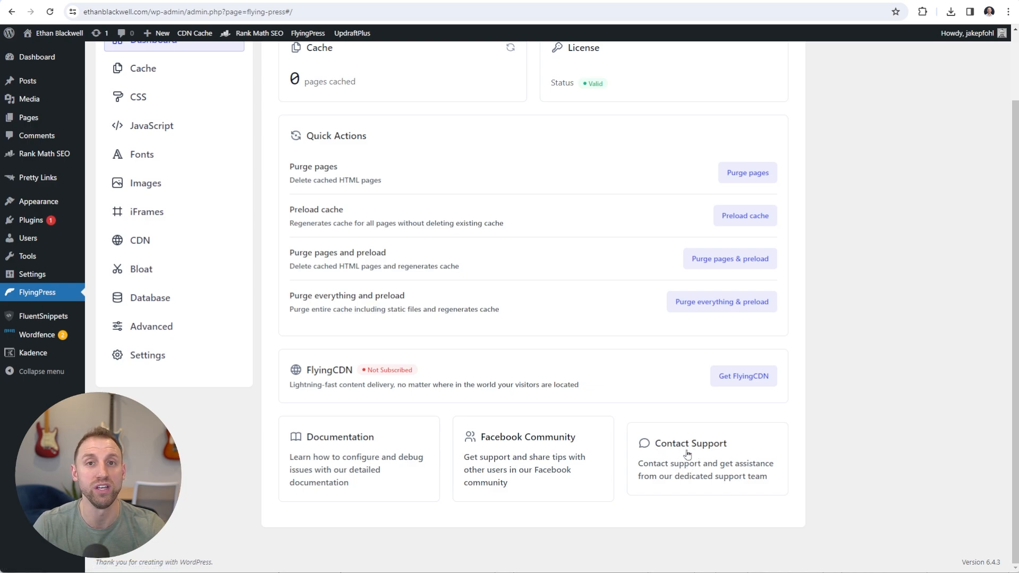
scroll(688, 453, "up", 2)
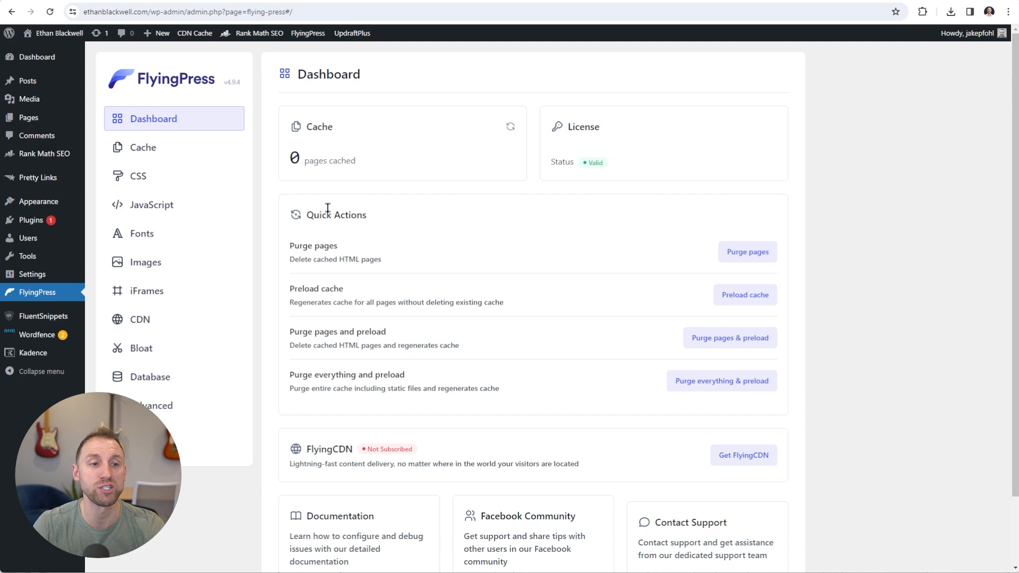
left_click(143, 151)
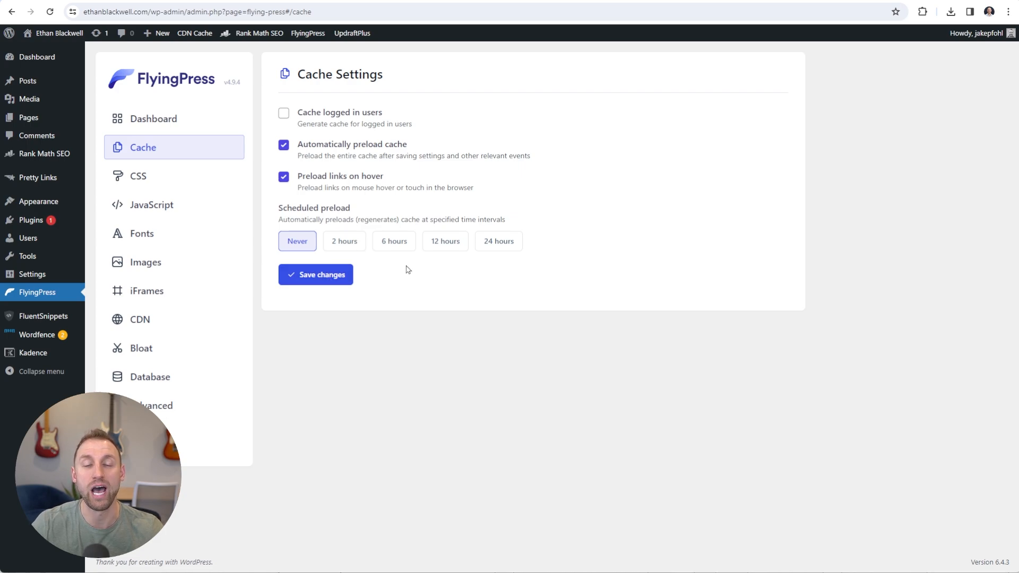
In the CSS settings, enable Remove unused CSS and enter .entry-related, #comments and footer as lazy render elements on separate lines
left_click(155, 179)
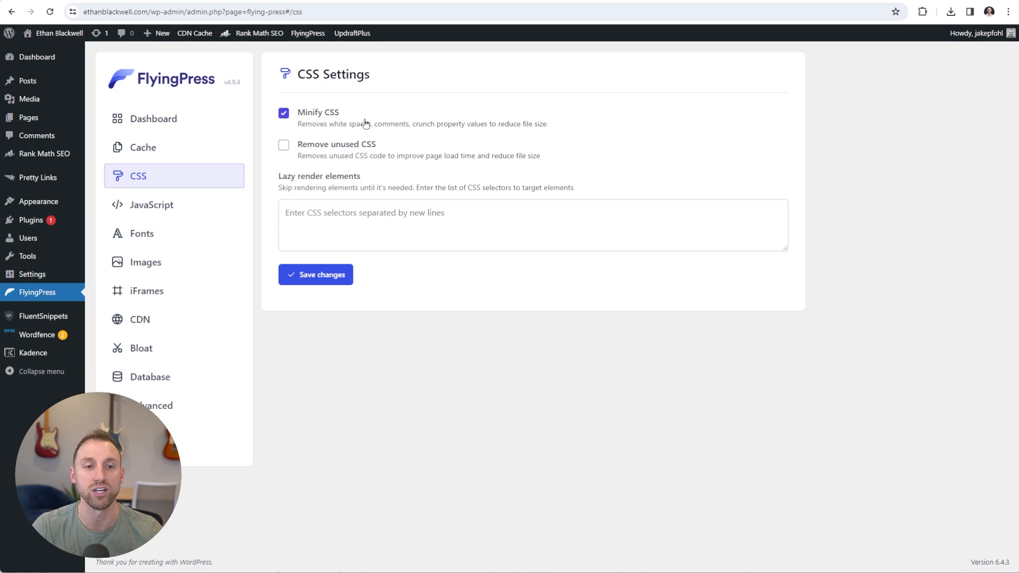
left_click(284, 148)
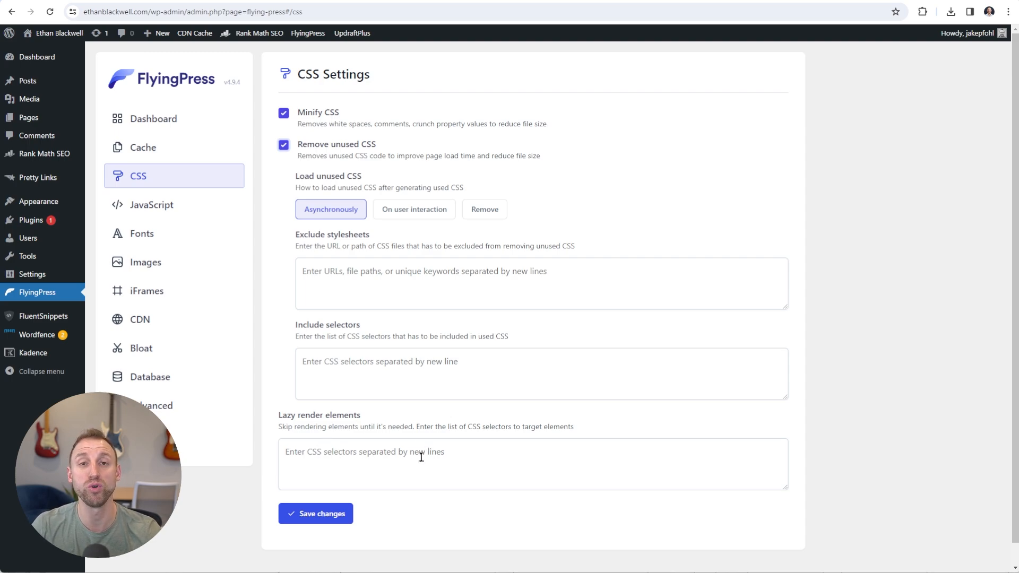
left_click(348, 450)
type(".entry-related #comments footer")
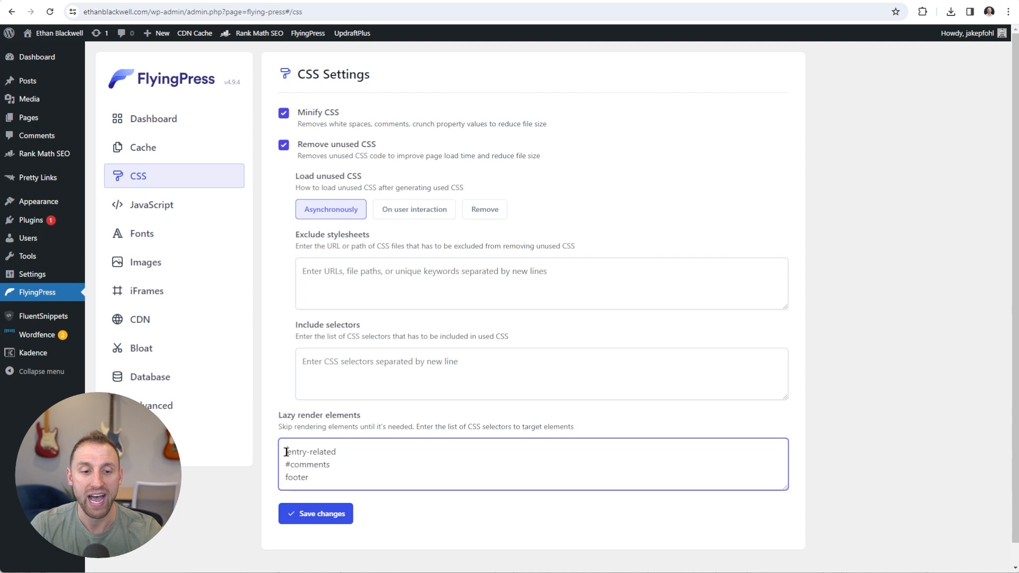
left_click_drag(286, 452, 337, 450)
left_click(337, 452)
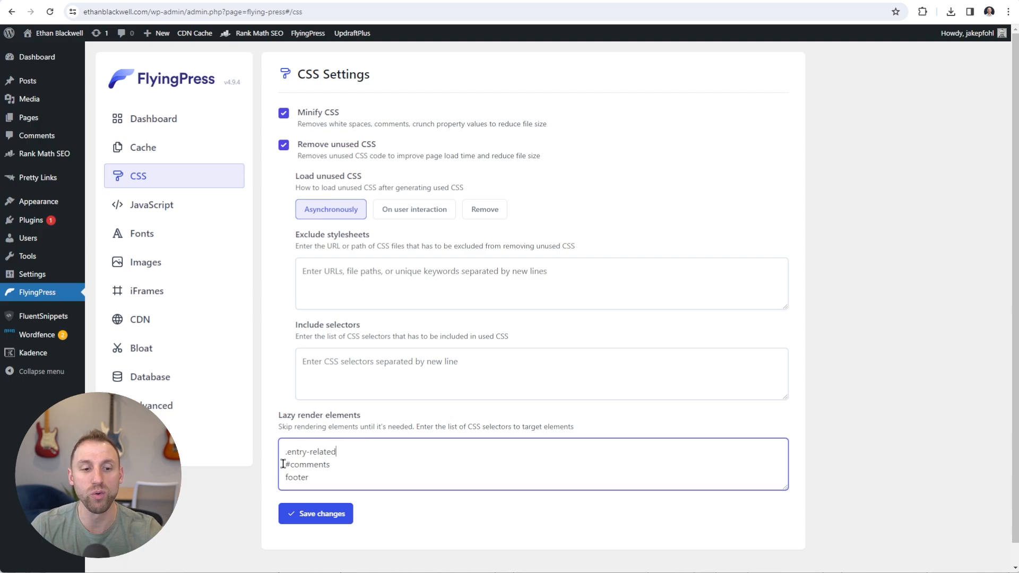
Review the #comments and footer entries in the lazy render elements list of the CSS settings
left_click_drag(283, 463, 330, 465)
left_click(332, 464)
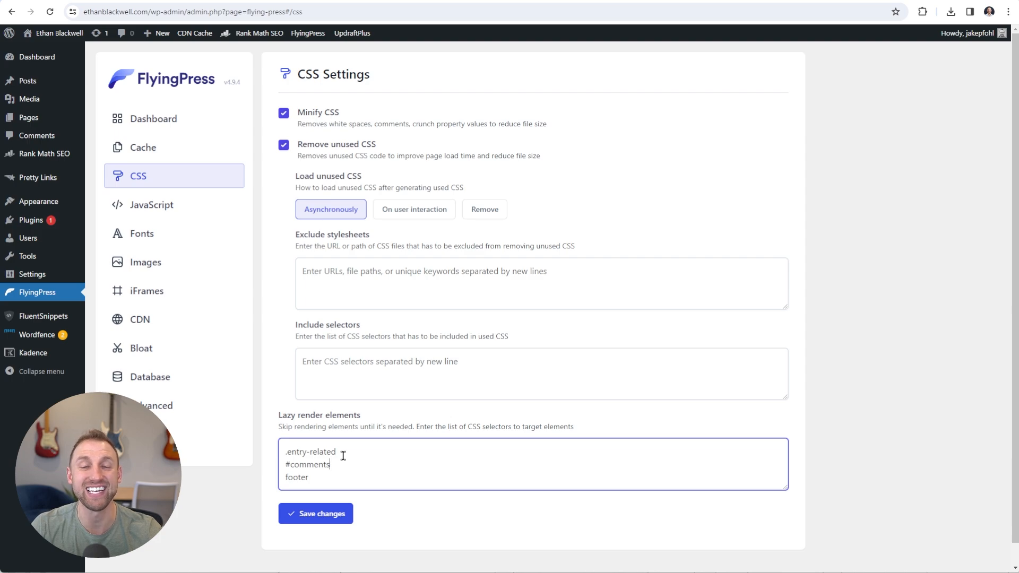
left_click_drag(312, 477, 275, 479)
left_click(322, 477)
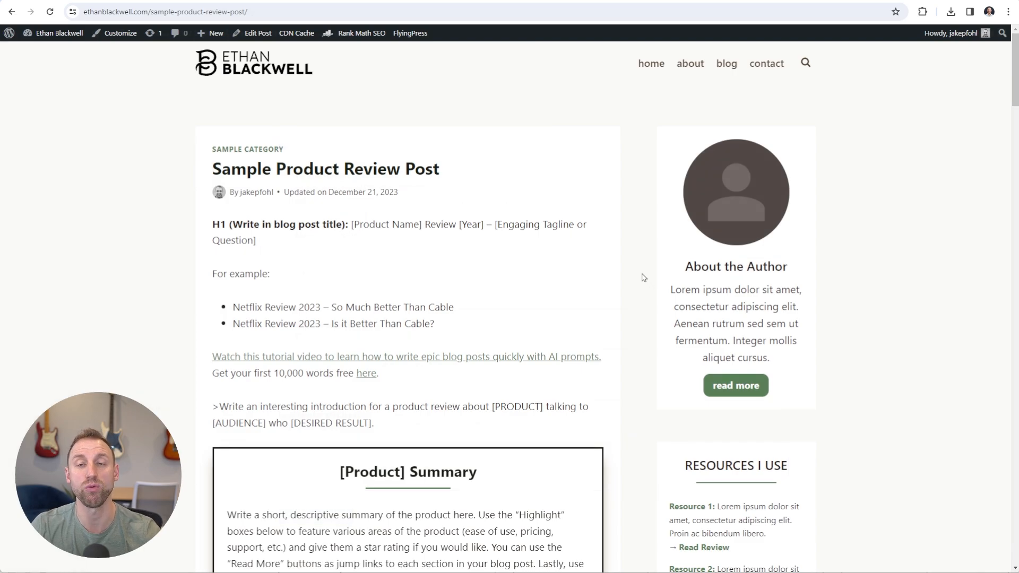
Look through the sample product review post from its opening to the author box, Similar Posts and comment sections
scroll(644, 278, "down", 15)
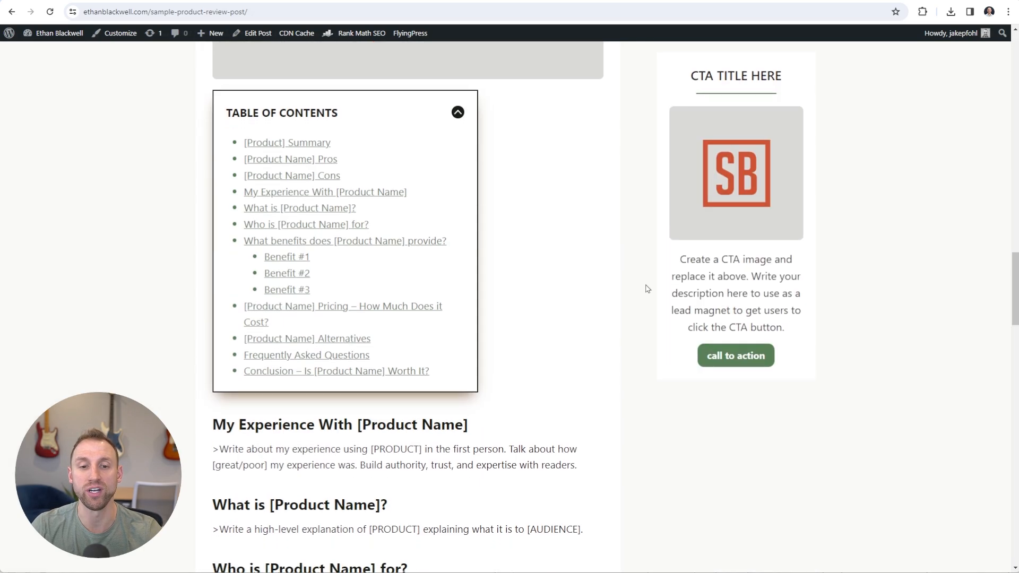
scroll(642, 295, "down", 15)
scroll(641, 295, "down", 4)
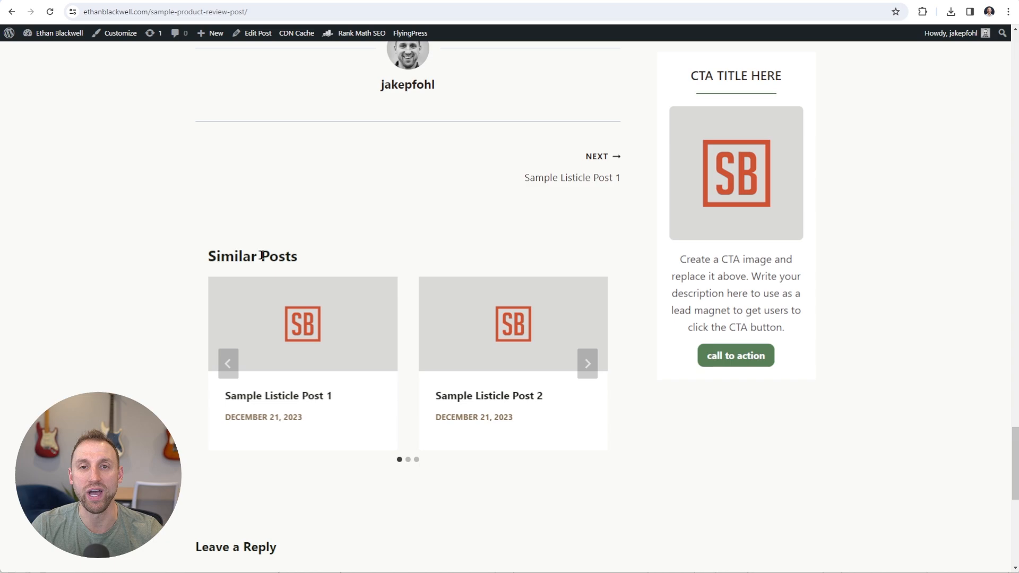
scroll(373, 254, "up", 9)
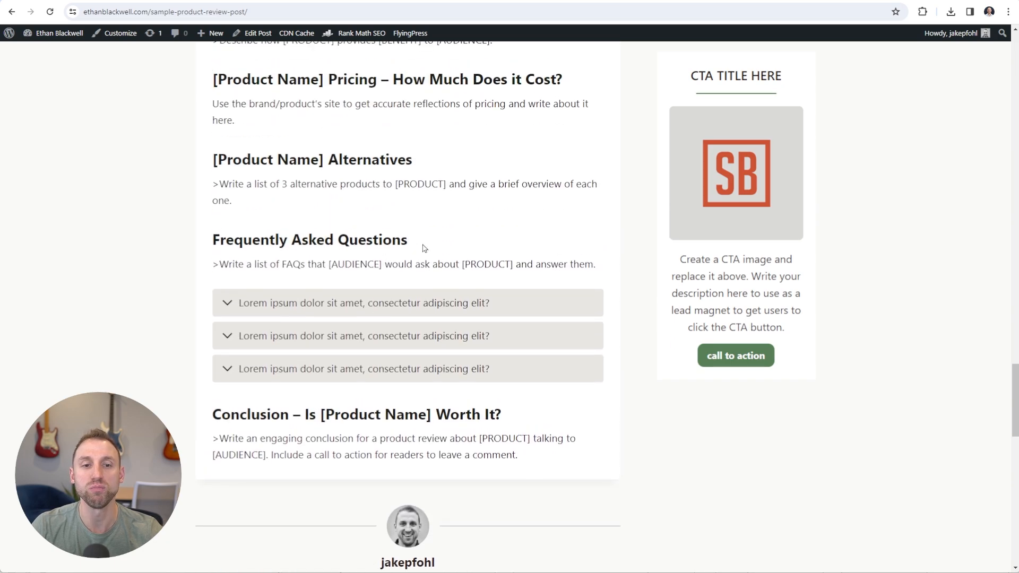
scroll(425, 248, "down", 3)
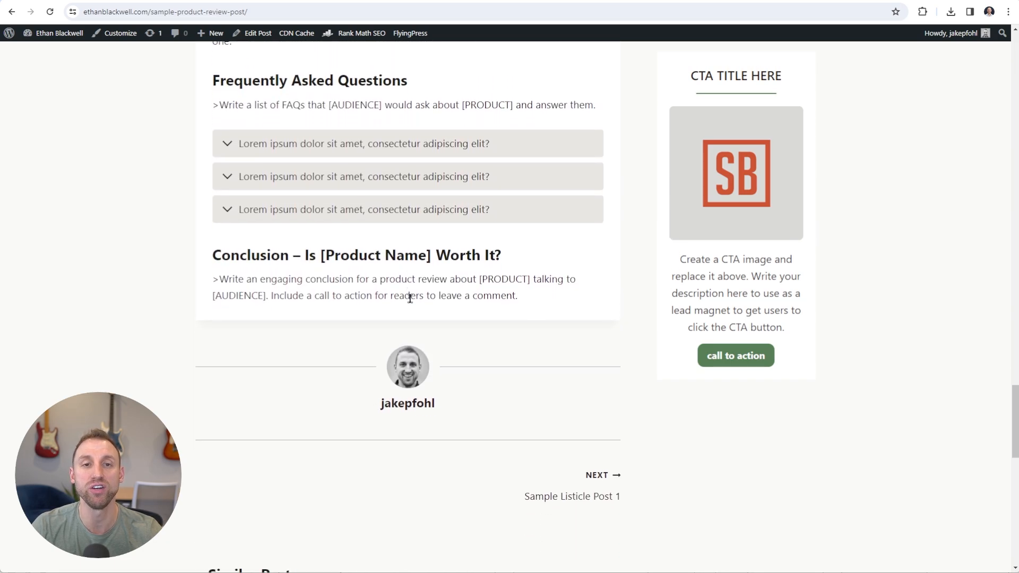
scroll(448, 264, "up", 6)
scroll(449, 250, "down", 2)
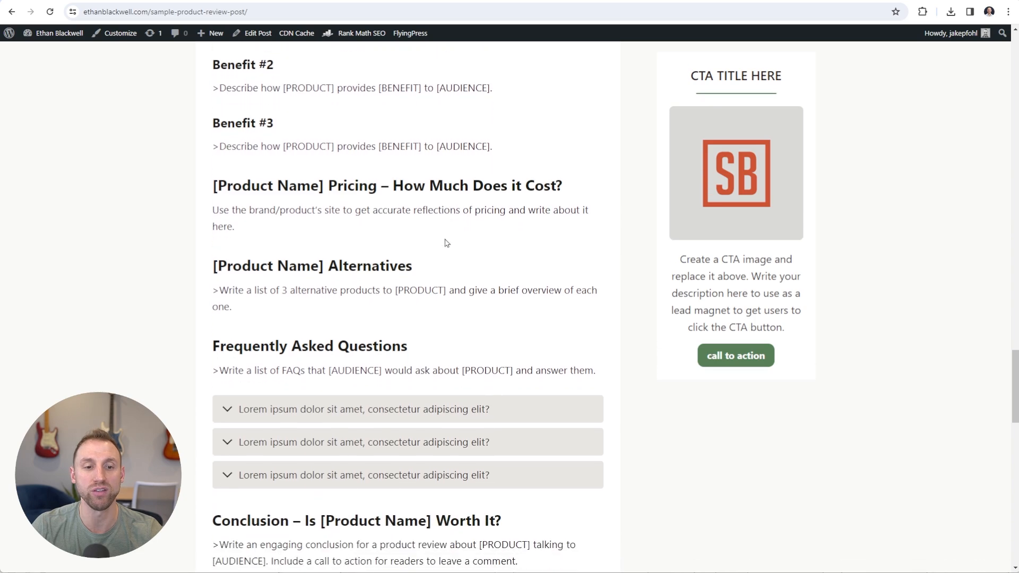
scroll(446, 243, "down", 8)
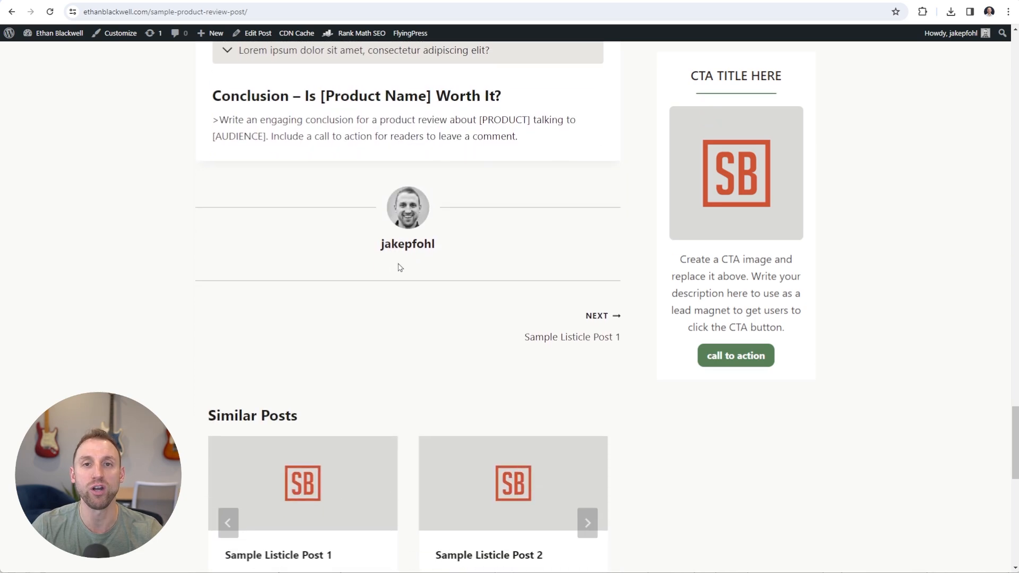
scroll(400, 267, "down", 3)
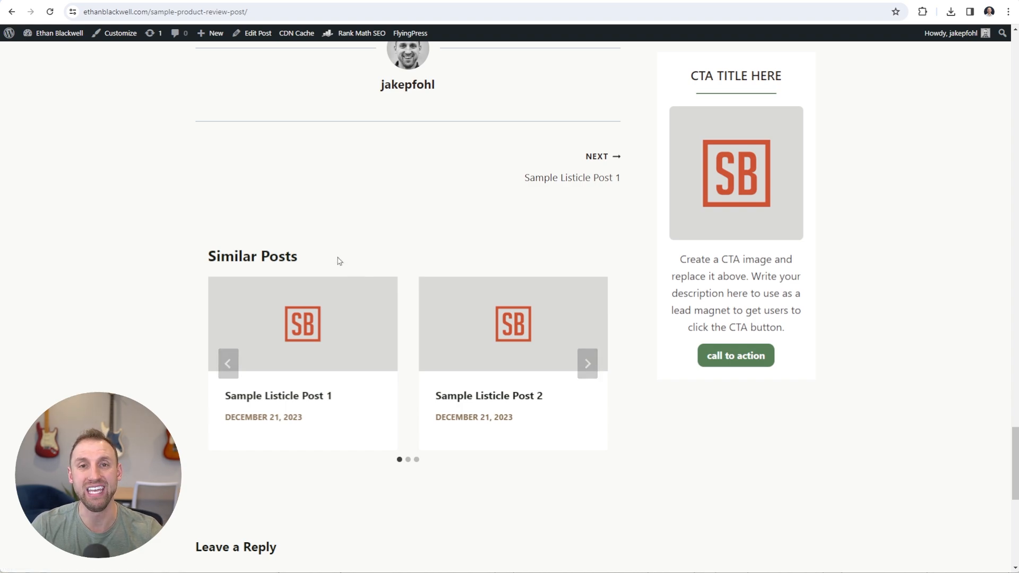
Inspect the Similar Posts section in the browser's developer tools and highlight the entry-related class on its enclosing div
right_click(273, 258)
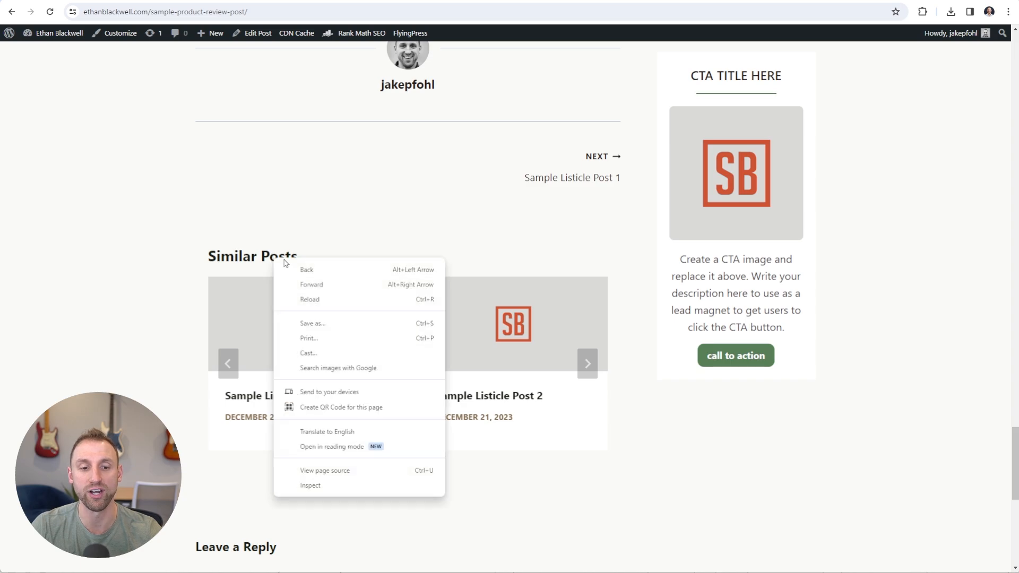
left_click(312, 486)
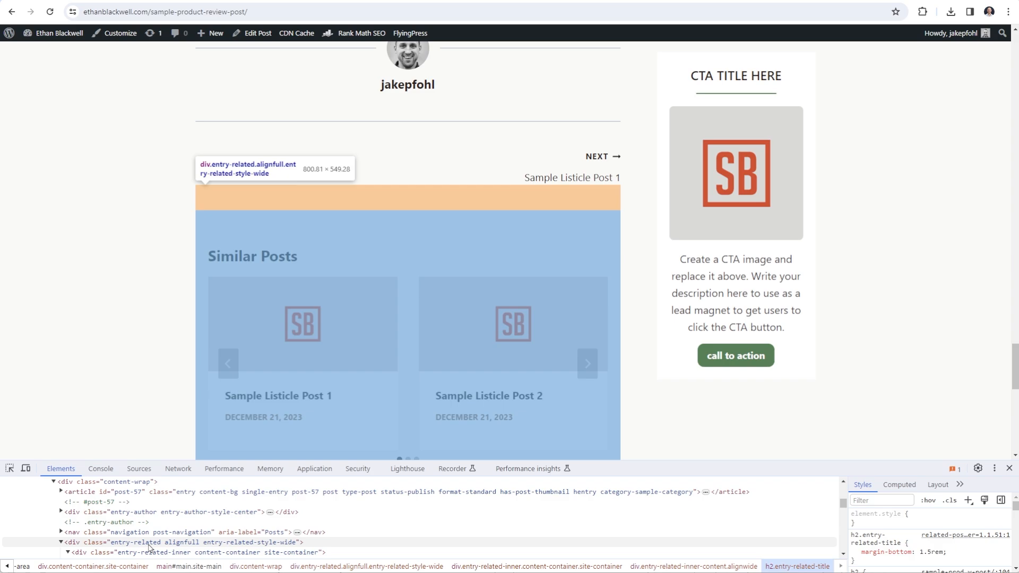
left_click(127, 543)
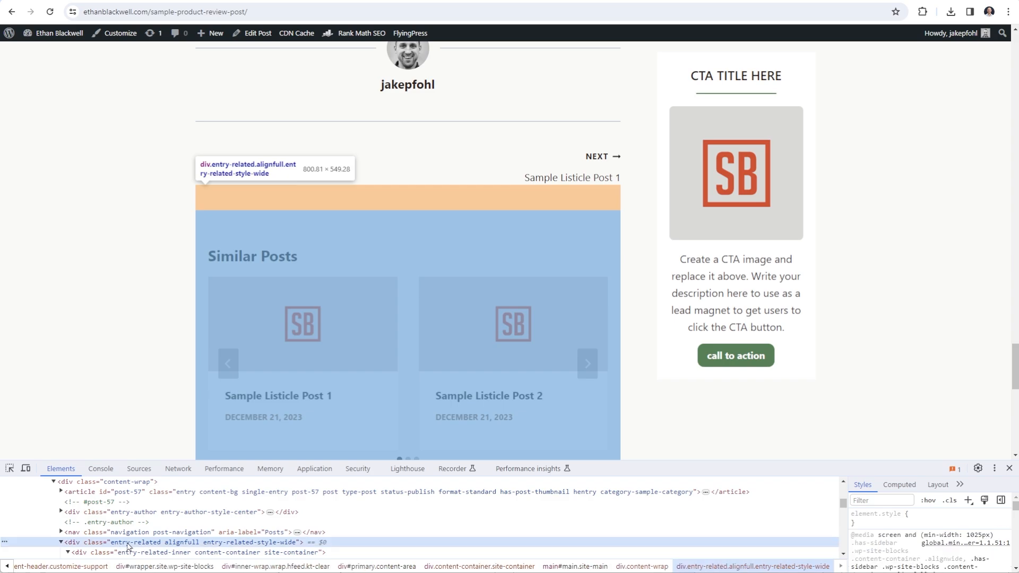
scroll(137, 544, "down", 1)
key("ctrl+plus")
key("ctrl+plus")
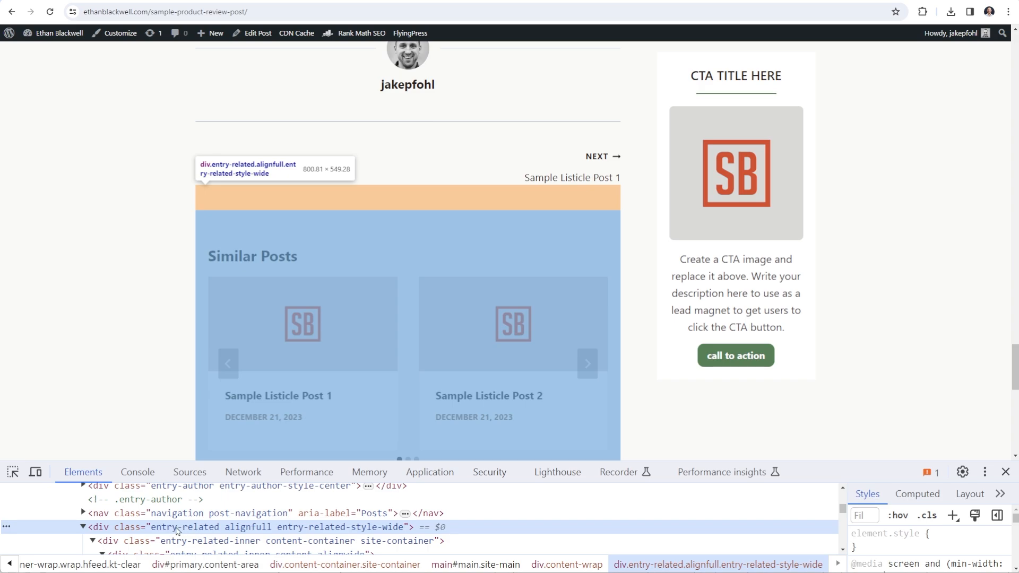
double_click(218, 528)
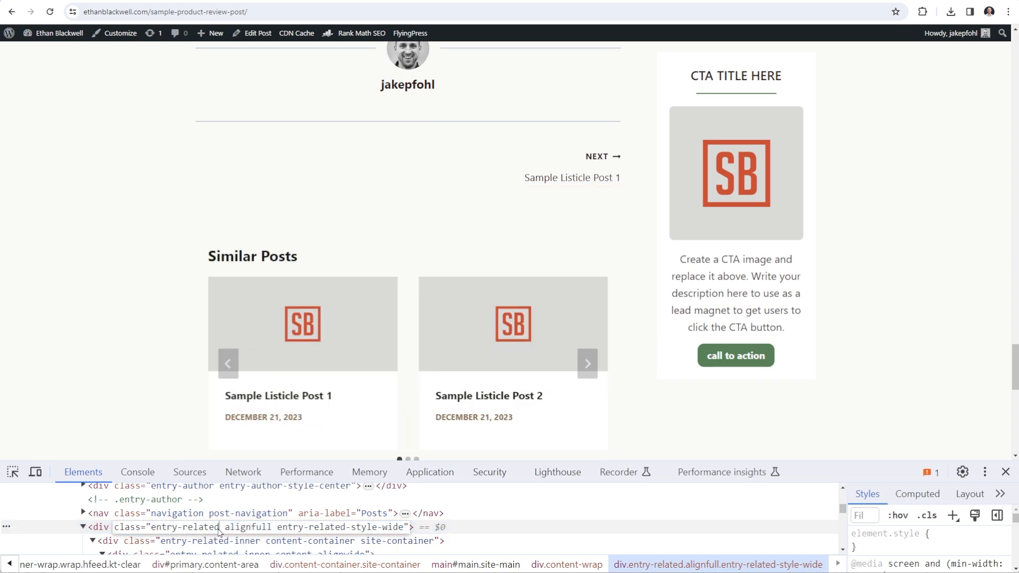
double_click(218, 529)
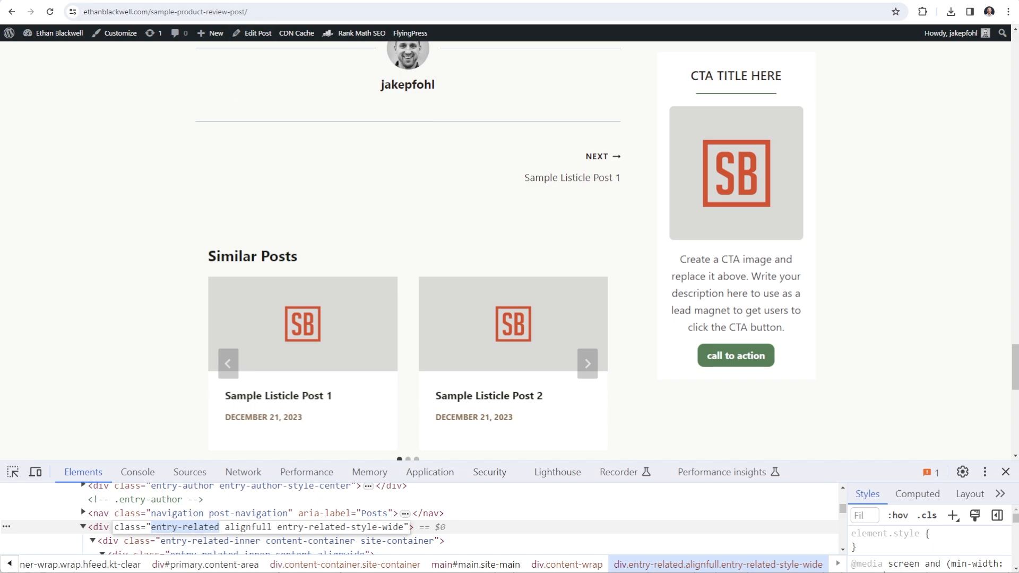
Switch back to the FlyingPress CSS settings and compare the class with the .entry-related lazy render entry
left_click(218, 1)
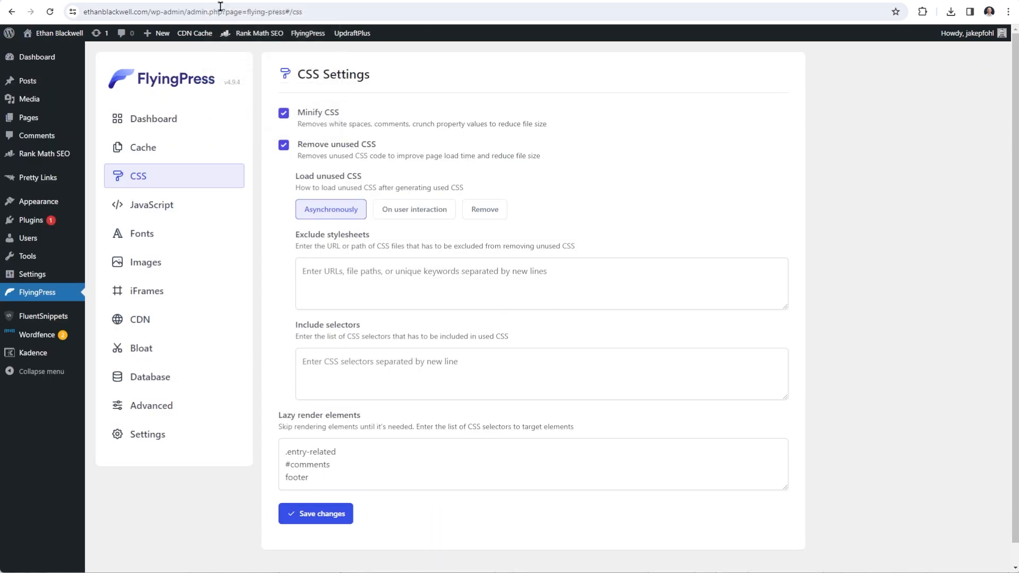
left_click(287, 452)
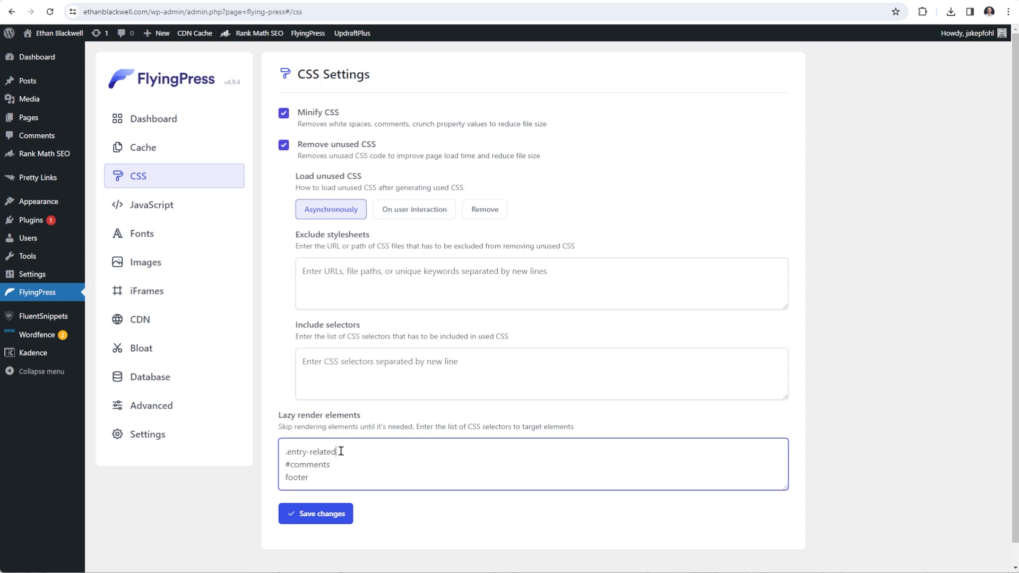
left_click_drag(339, 451, 282, 451)
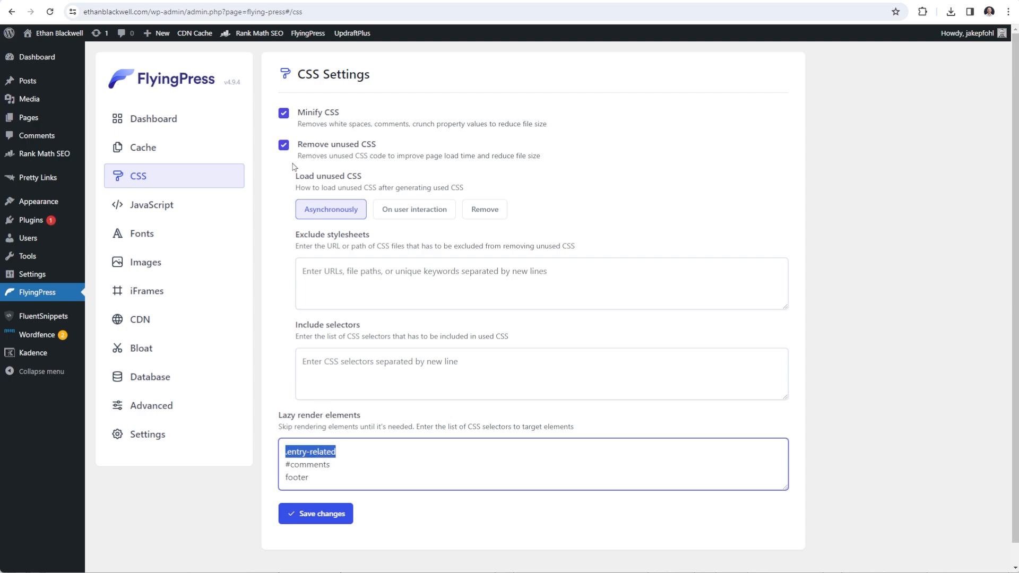
Return to the sample post, inspect the Leave a Reply section and highlight the comments id on its enclosing div
left_click(252, 0)
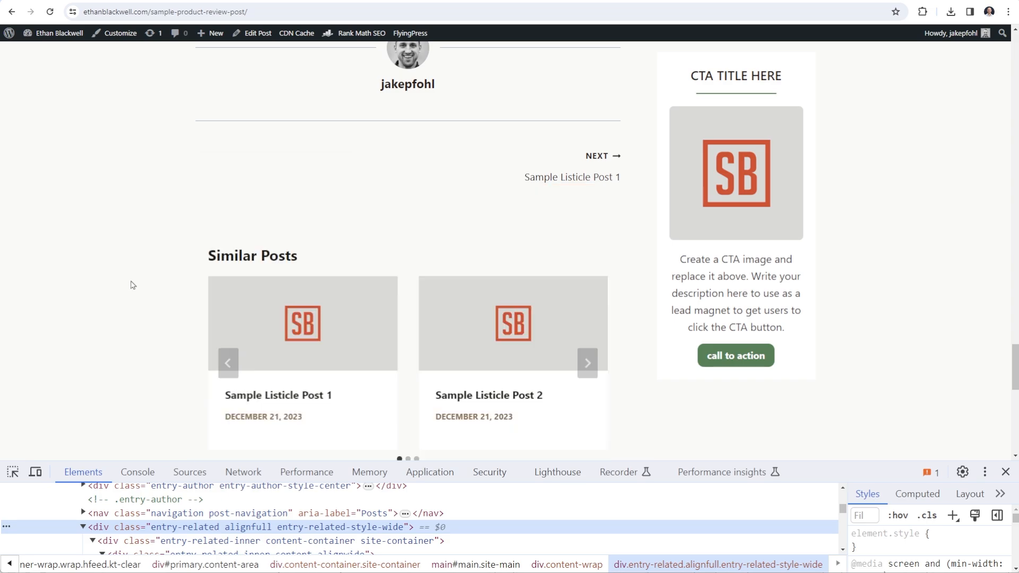
scroll(154, 271, "down", 9)
scroll(168, 250, "up", 2)
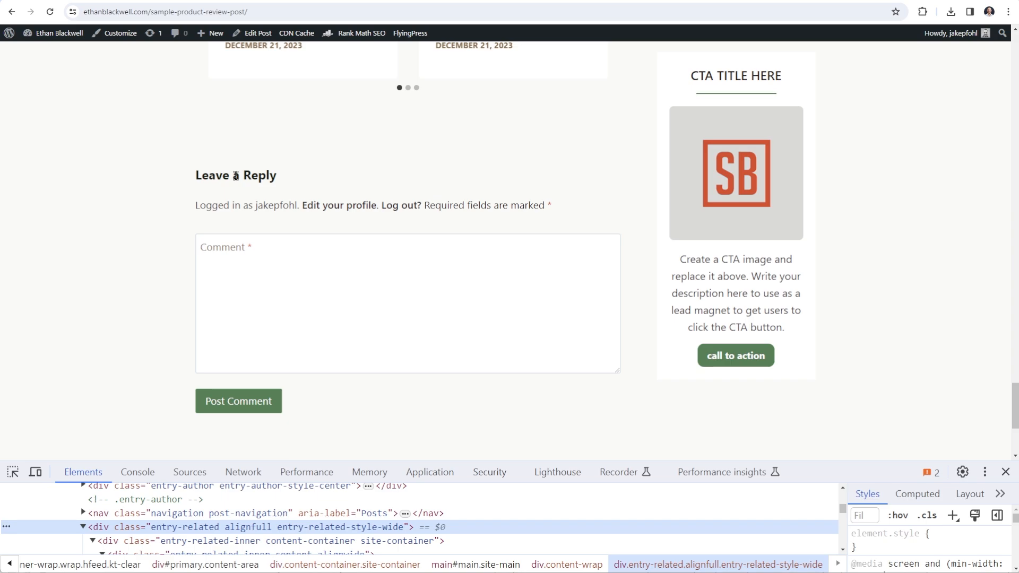
right_click(235, 176)
left_click(271, 404)
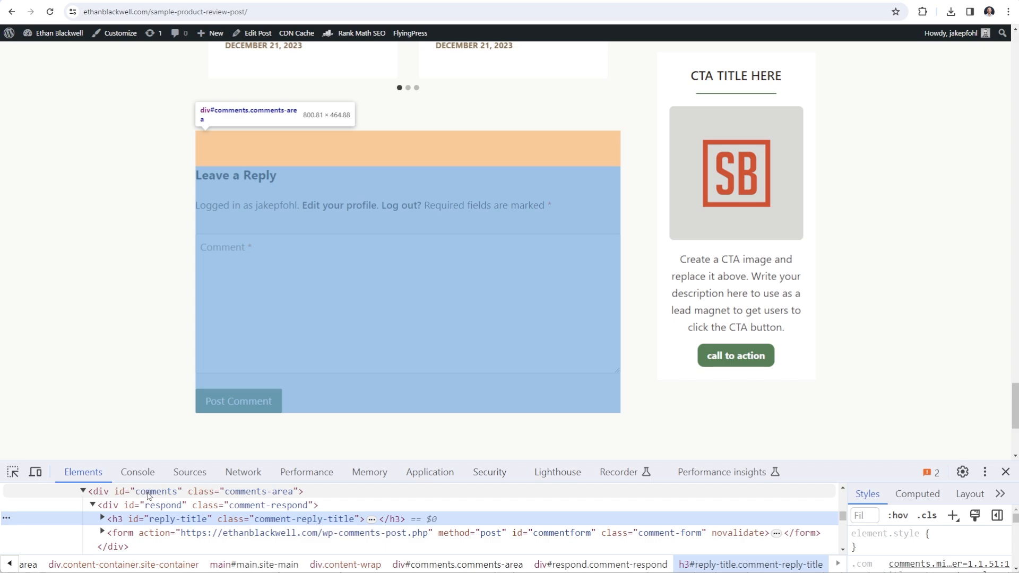
left_click(340, 497)
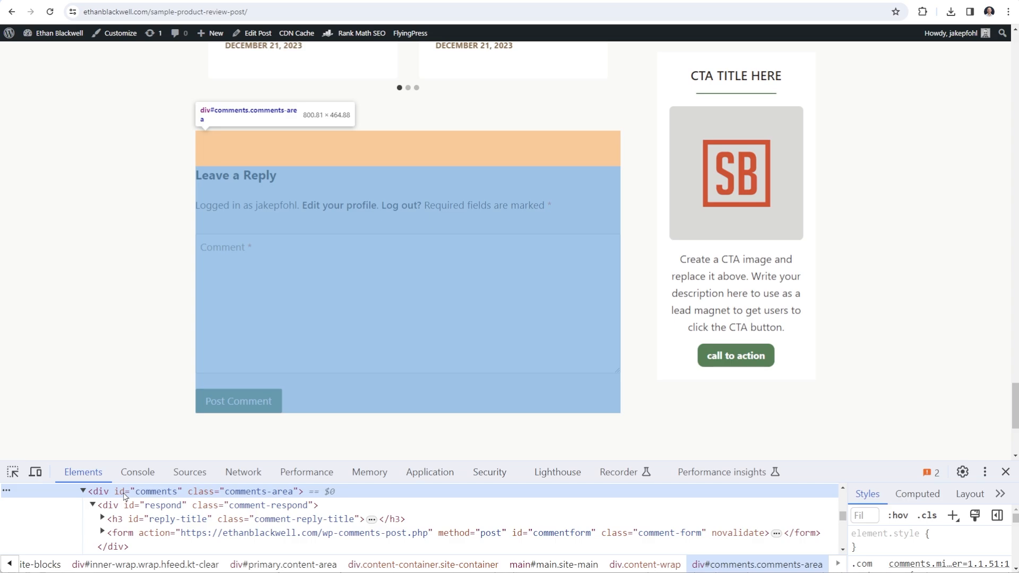
double_click(152, 493)
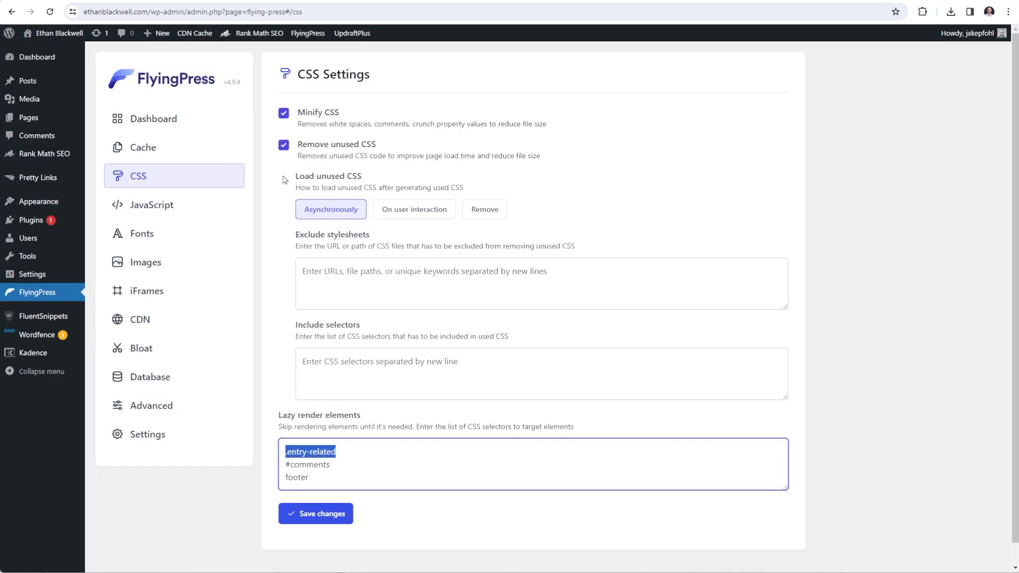
Compare the comments id with the #comments lazy render entry, including its leading # sign, in the FlyingPress CSS settings
left_click(334, 464)
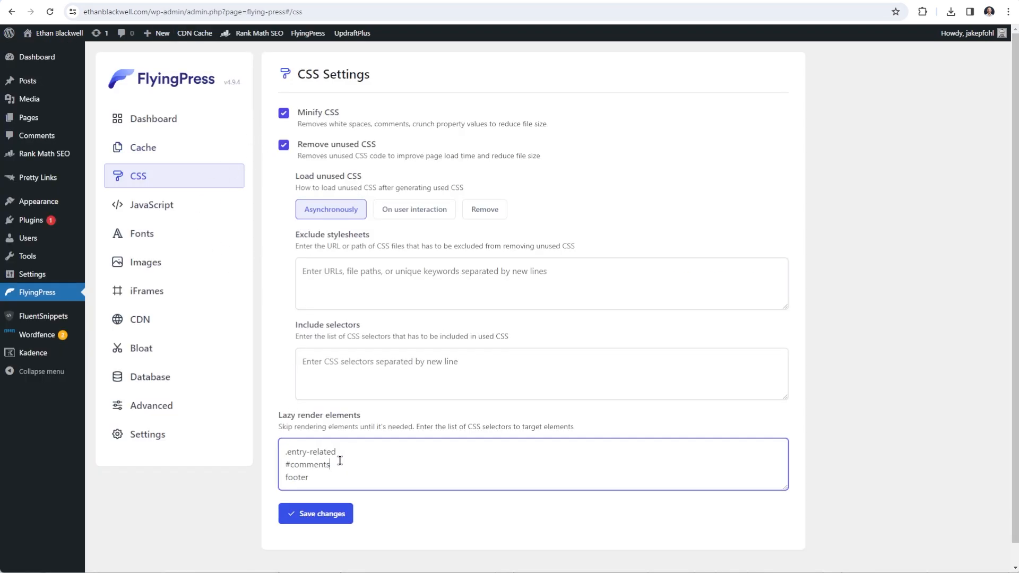
double_click(287, 465)
left_click(341, 465)
left_click_drag(342, 465, 273, 467)
left_click(340, 465)
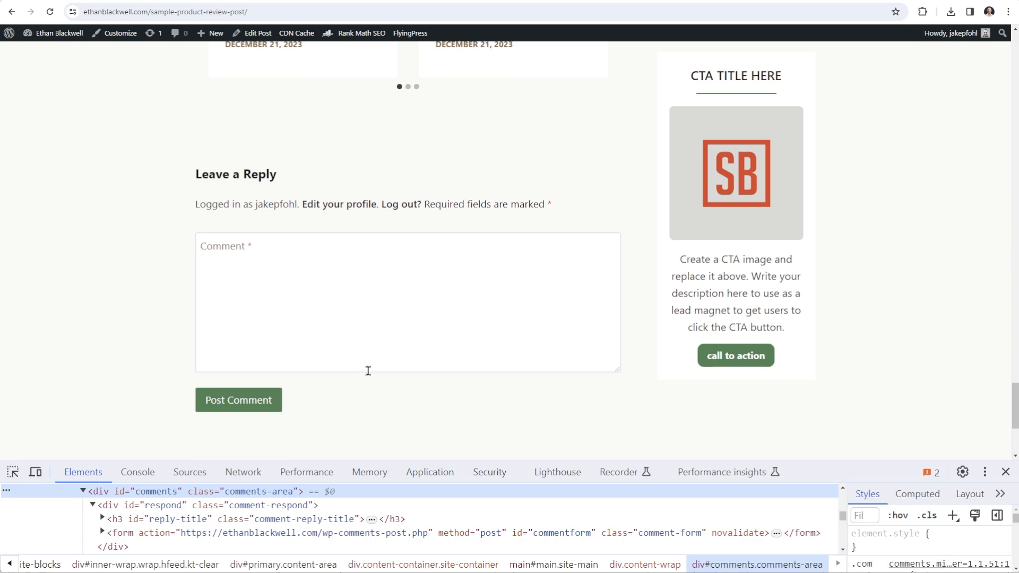
Inspect the sample post's footer to find its HTML tag and compare it with the footer lazy render entry in FlyingPress
scroll(382, 358, "down", 4)
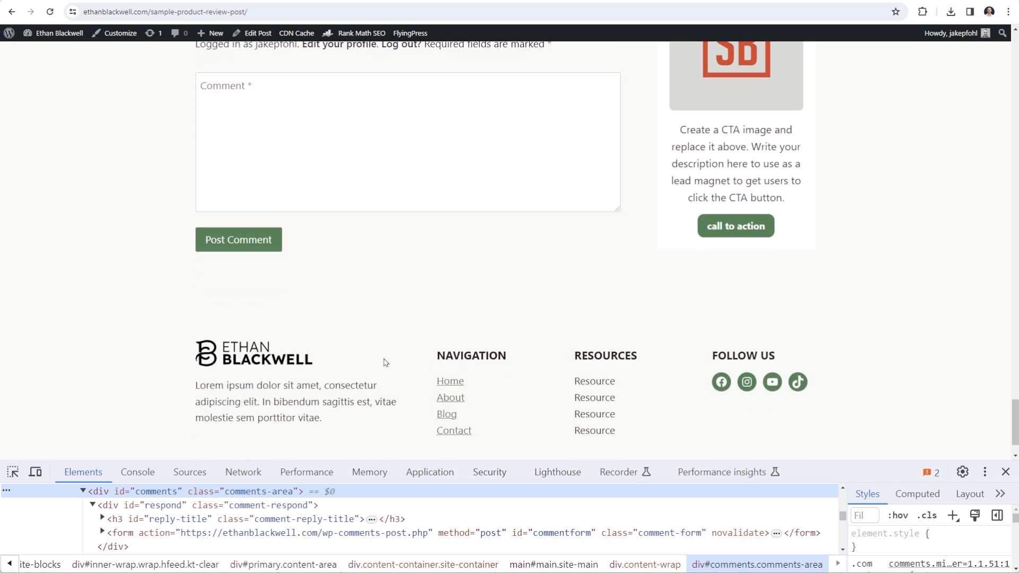
right_click(140, 345)
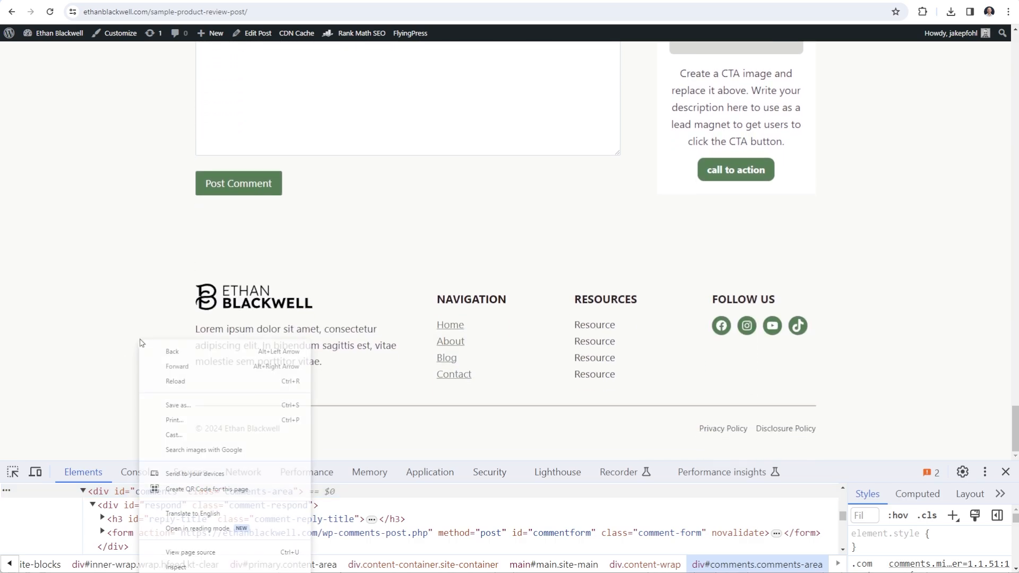
left_click(207, 567)
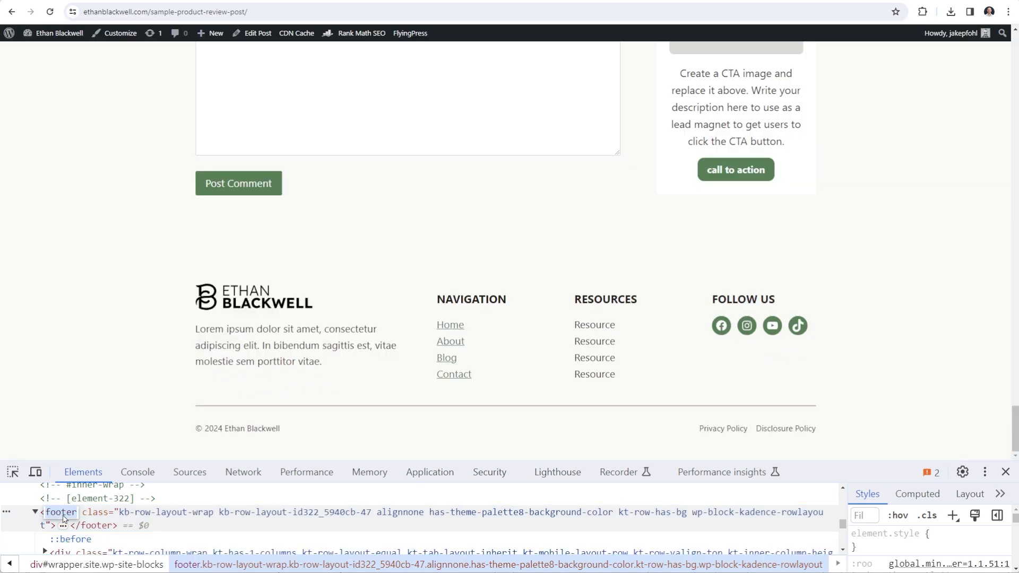
left_click(63, 524)
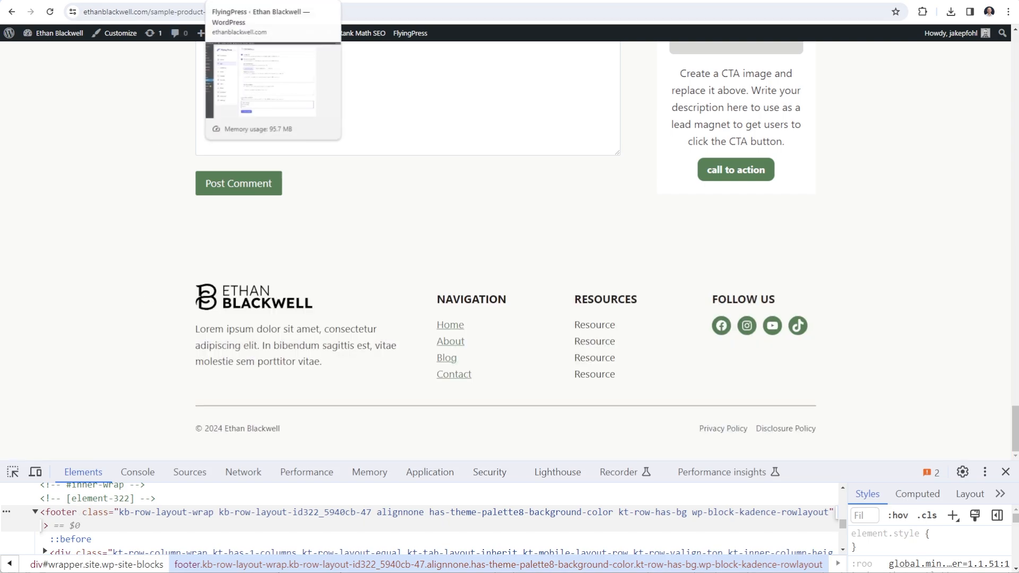
left_click(221, 2)
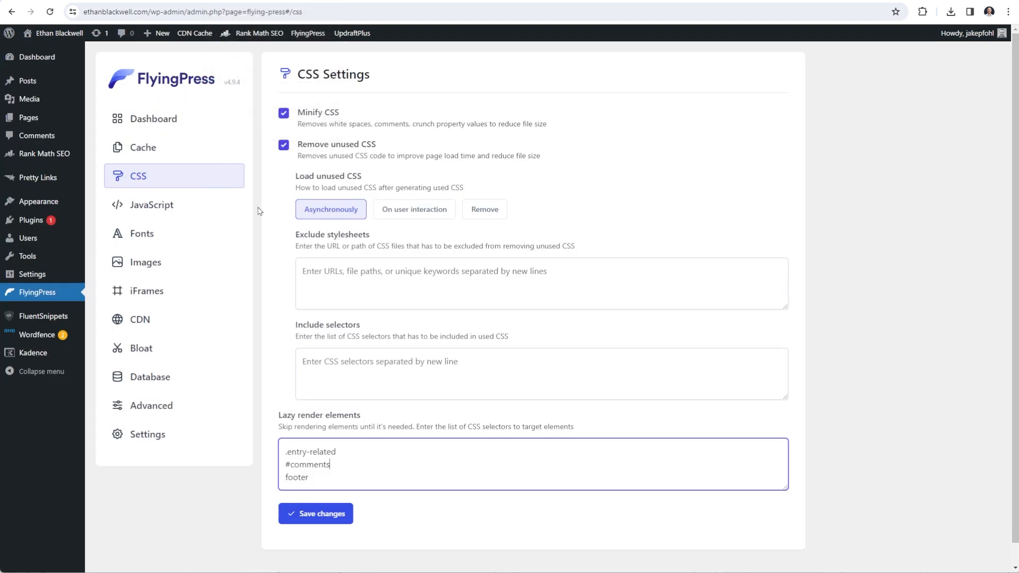
left_click_drag(325, 476, 268, 480)
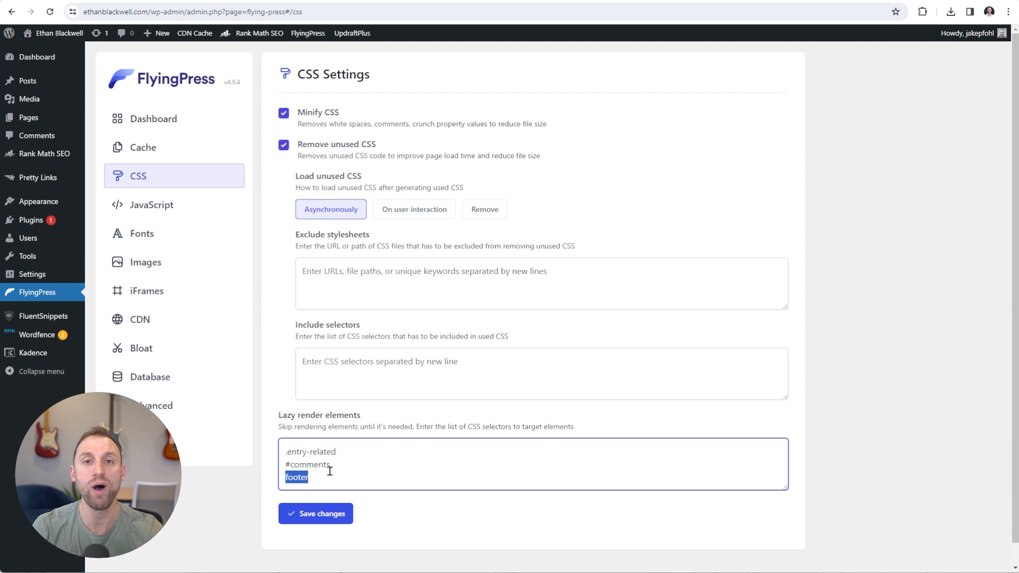
left_click(357, 471)
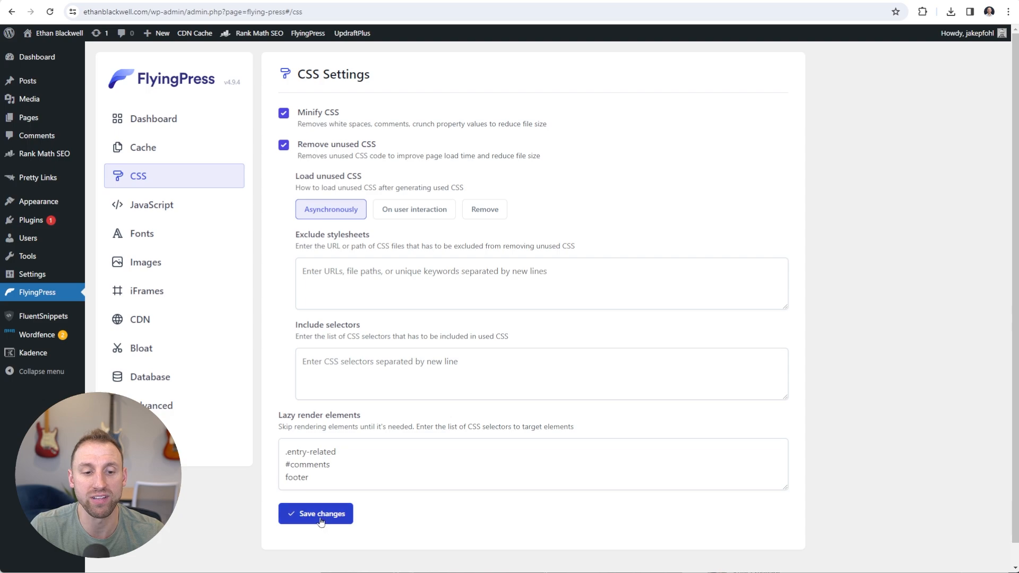
In the FlyingPress JavaScript settings, enable Defer JavaScript along with its Defer inline option
left_click(165, 208)
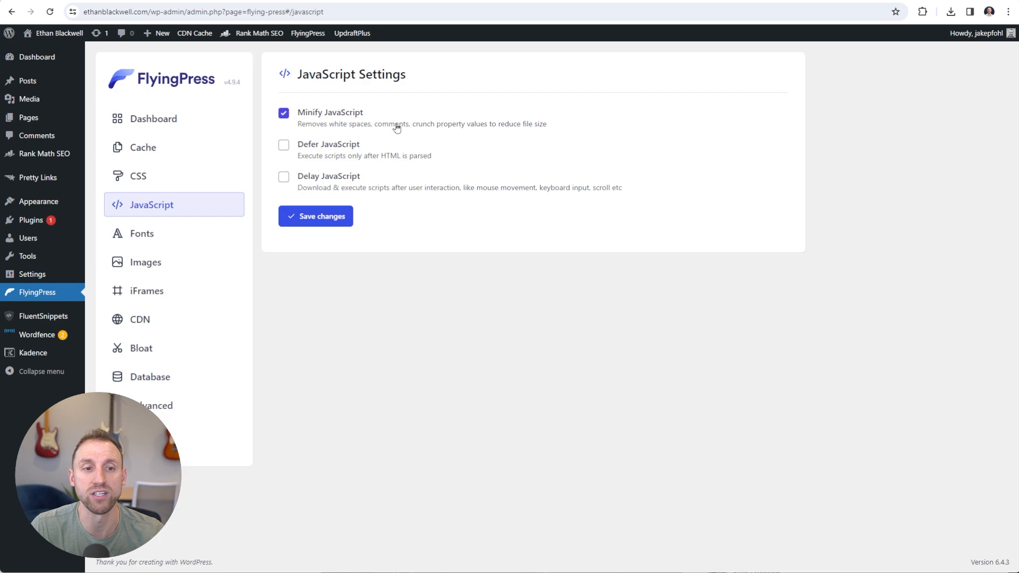
left_click(284, 146)
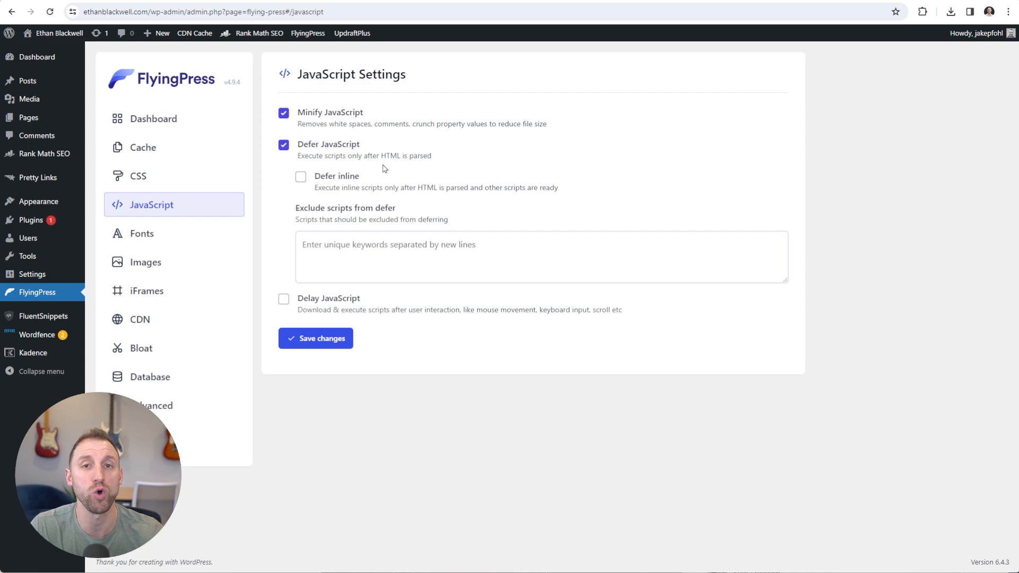
left_click(301, 180)
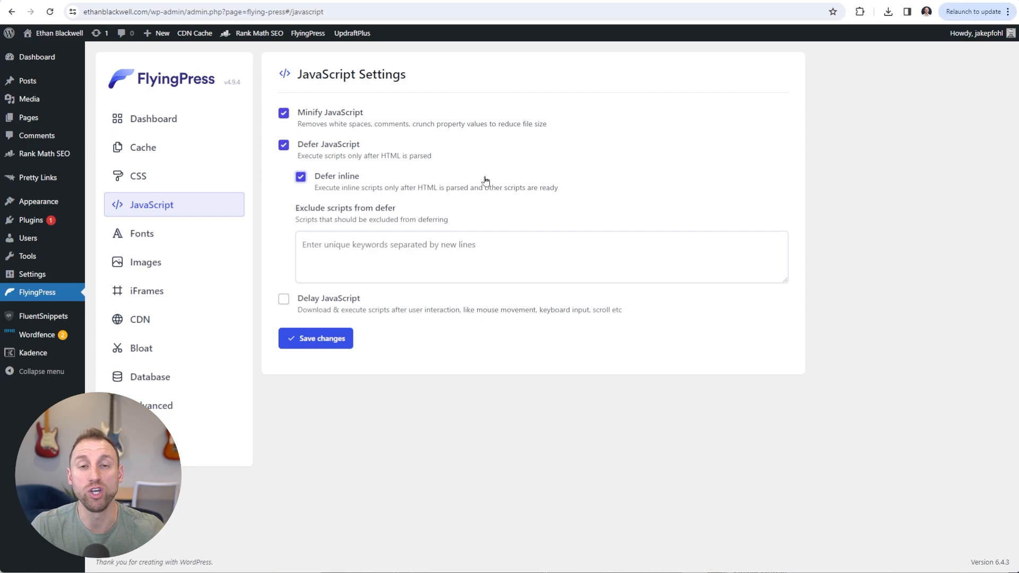
Exclude scripts matching kadenceConfig from deferring in the FlyingPress JavaScript settings
left_click(368, 244)
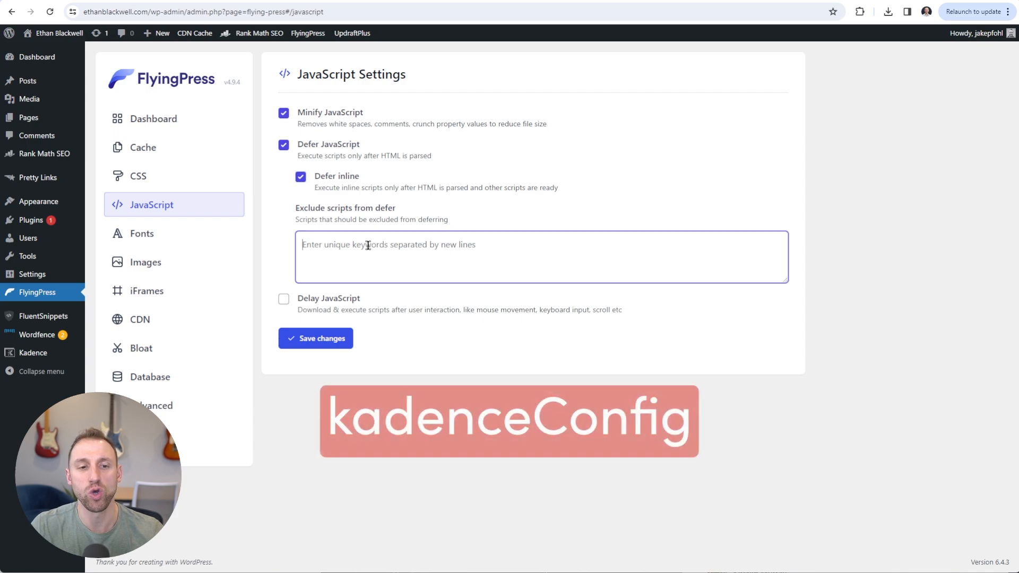
type("kadenceConfig")
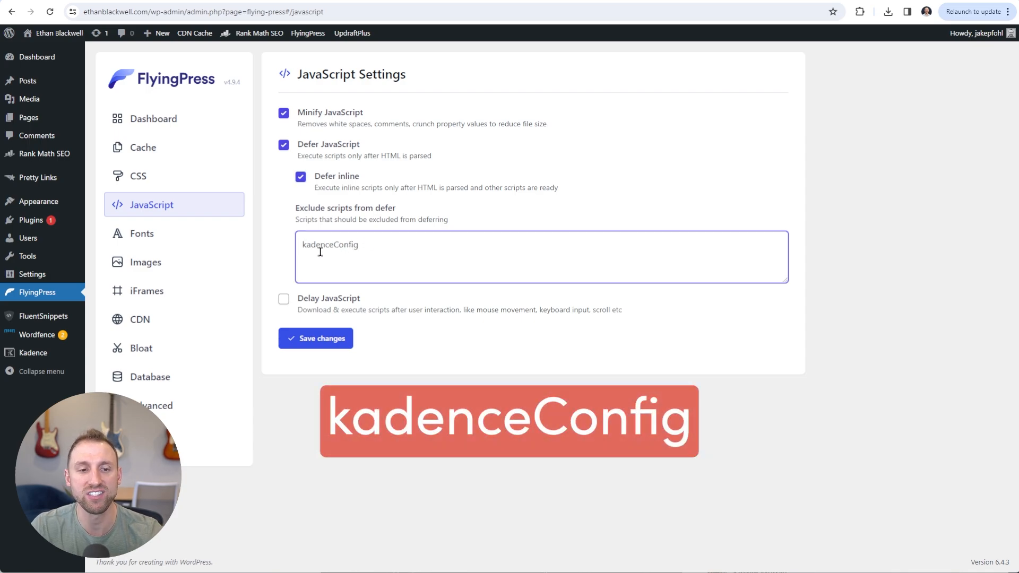
left_click_drag(305, 245, 367, 245)
left_click(374, 245)
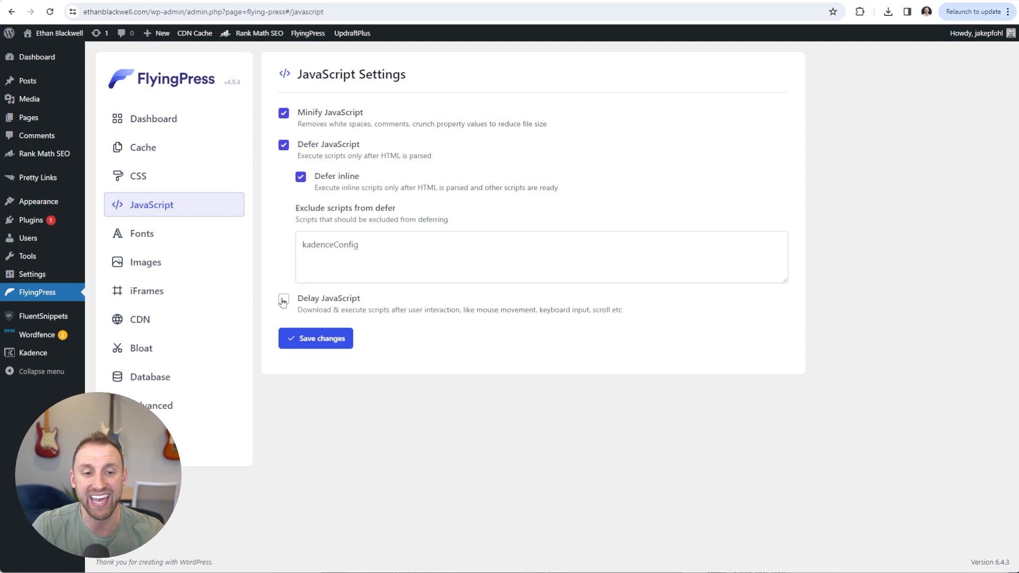
Enable Delay JavaScript with the Delay selected method and enlarge the box listing the scripts to delay
left_click(283, 300)
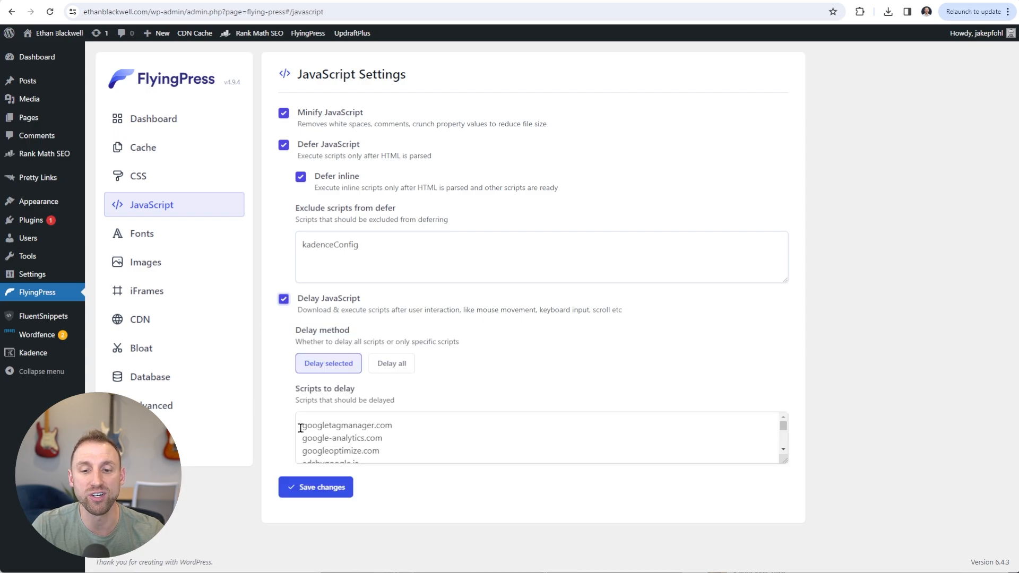
left_click_drag(784, 461, 791, 565)
scroll(838, 430, "down", 3)
left_click_drag(782, 352, 707, 318)
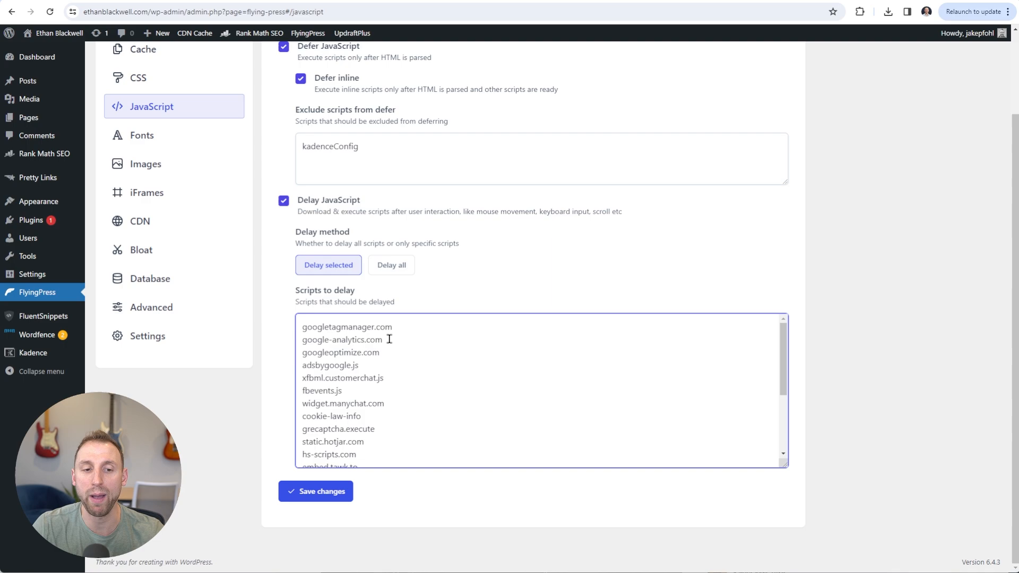
Examine the default scripts to delay, highlighting google-analytics.com, googletagmanager.com and the whole list
left_click_drag(300, 340, 391, 339)
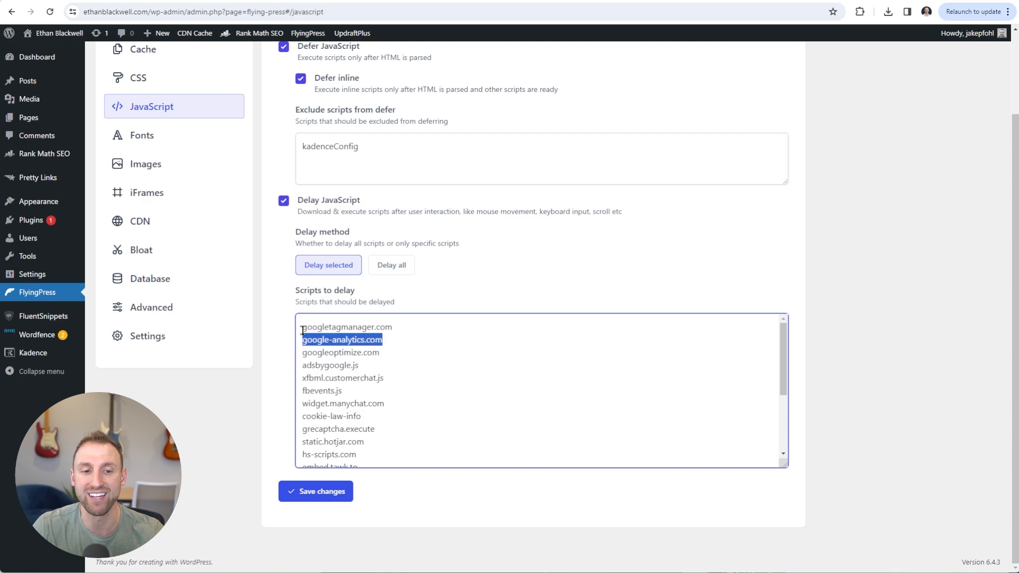
left_click_drag(301, 327, 403, 326)
left_click(405, 327)
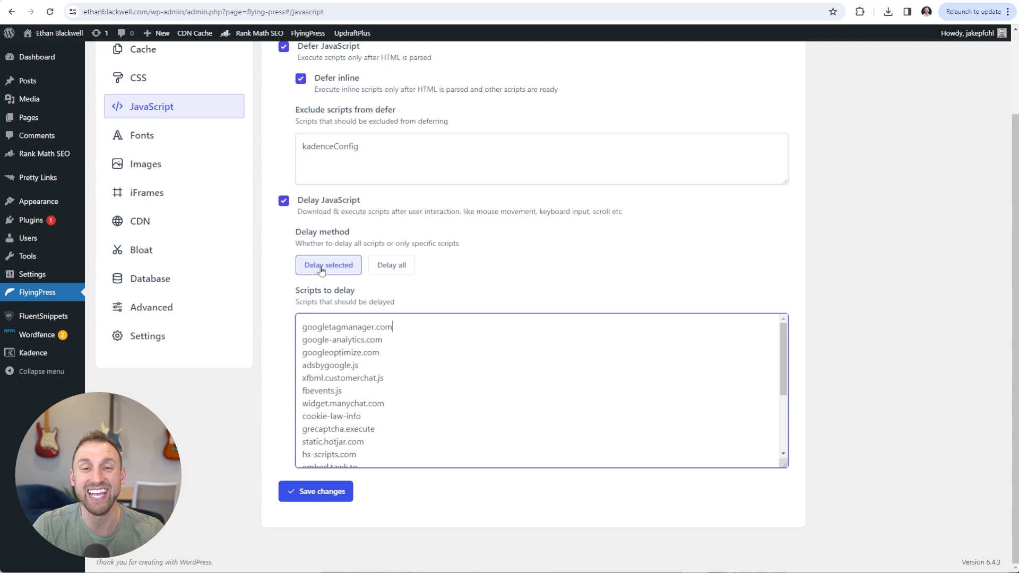
left_click_drag(300, 326, 436, 463)
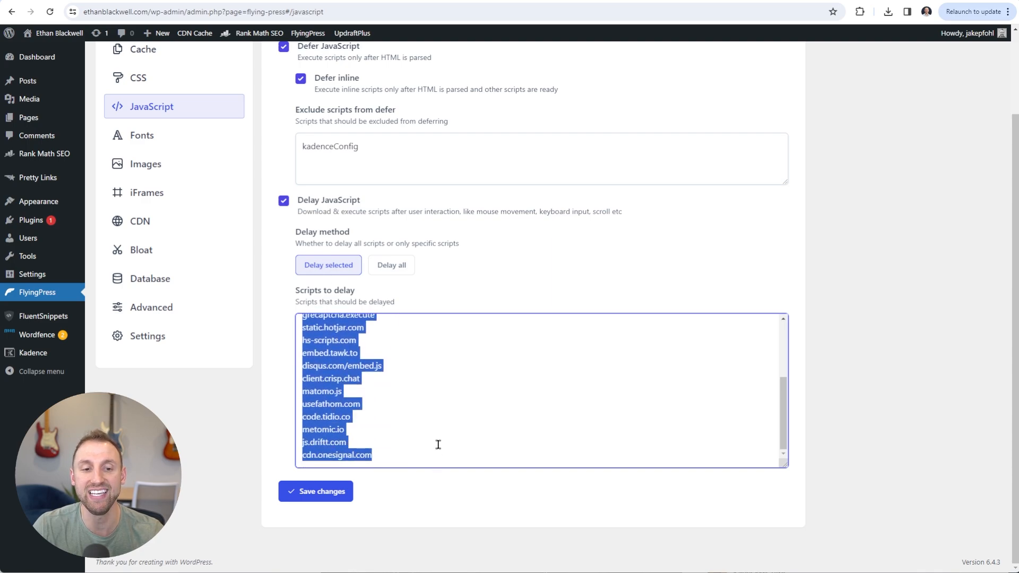
left_click(425, 407)
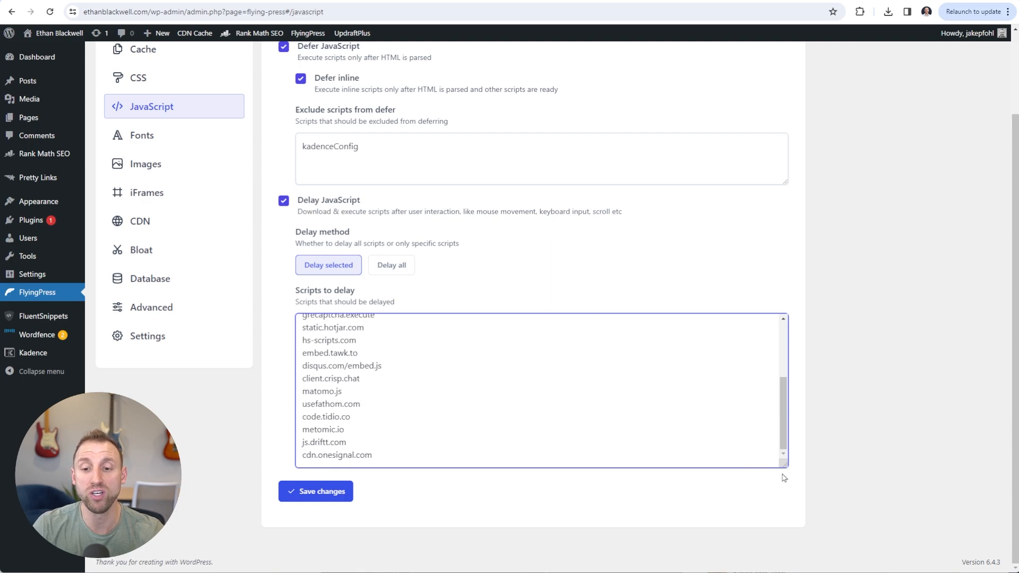
Shrink the Scripts to delay box and save the JavaScript settings
mouse_move(784, 464)
left_mouse_down()
mouse_move(783, 434)
mouse_move(783, 469)
left_mouse_up()
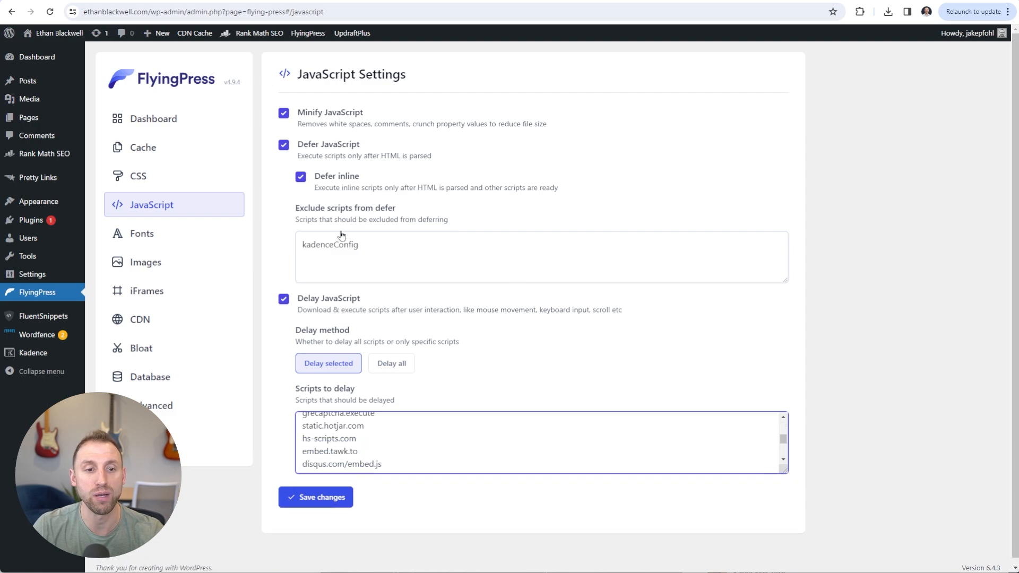
left_click(312, 503)
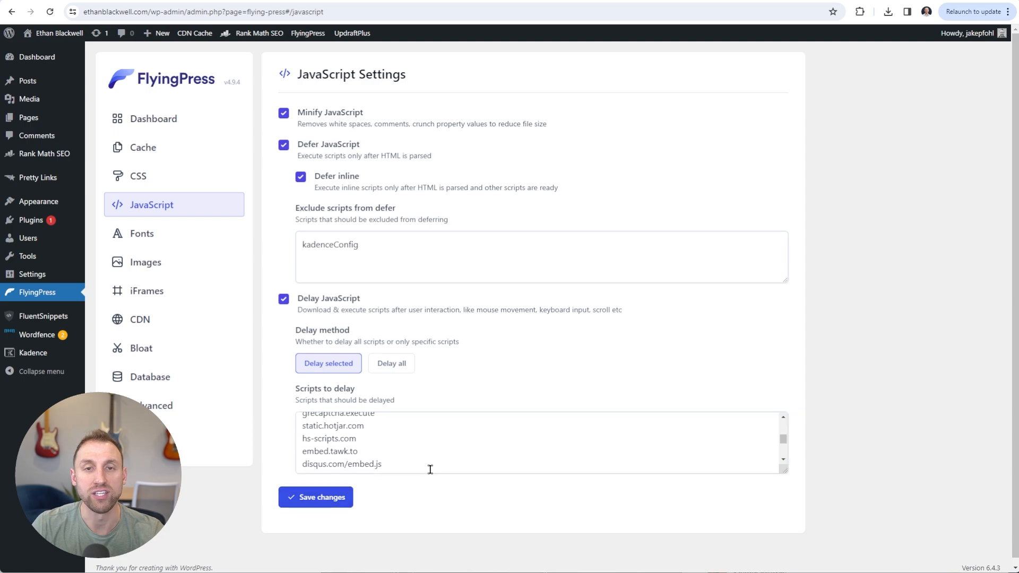
Open the FlyingPress font settings, and toggle Load Google Fonts Locally in the theme customizer's General performance settings
left_click(162, 235)
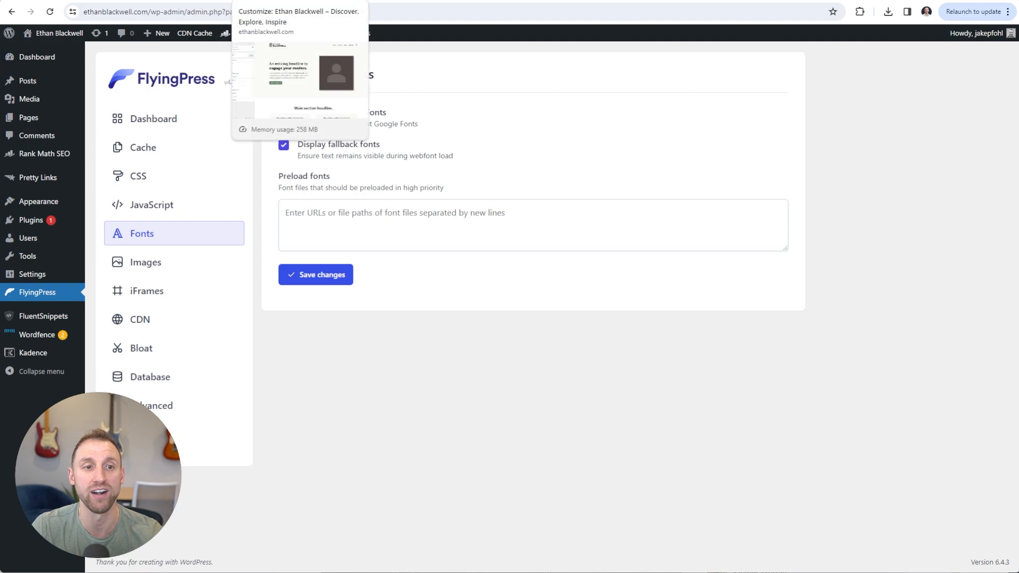
left_click(286, 1)
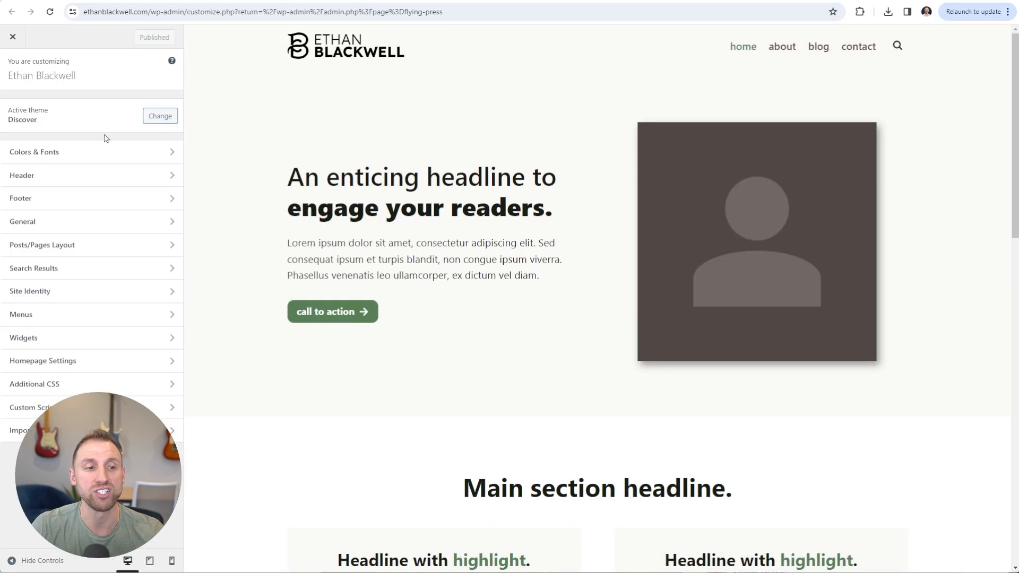
left_click(61, 222)
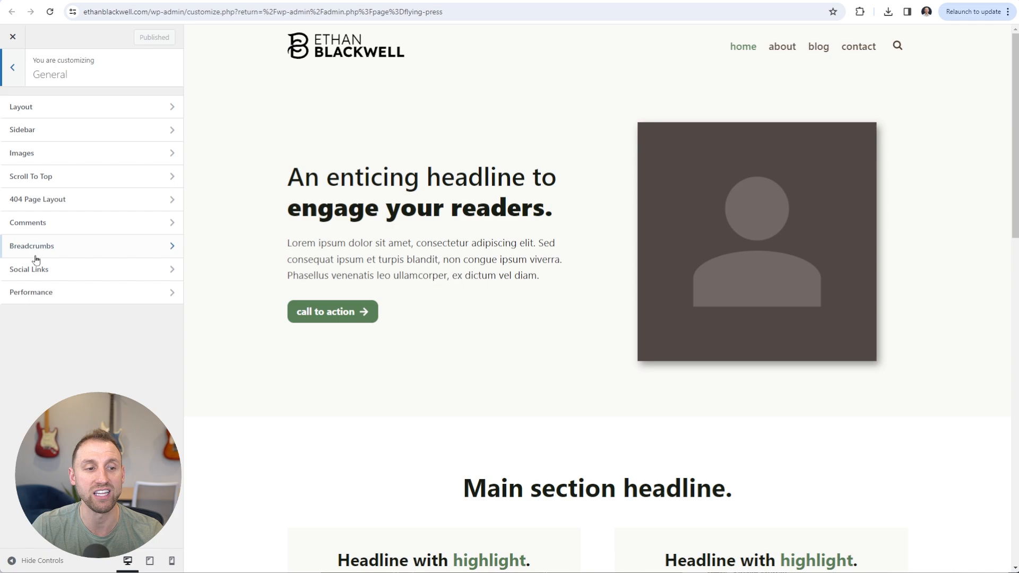
left_click(84, 299)
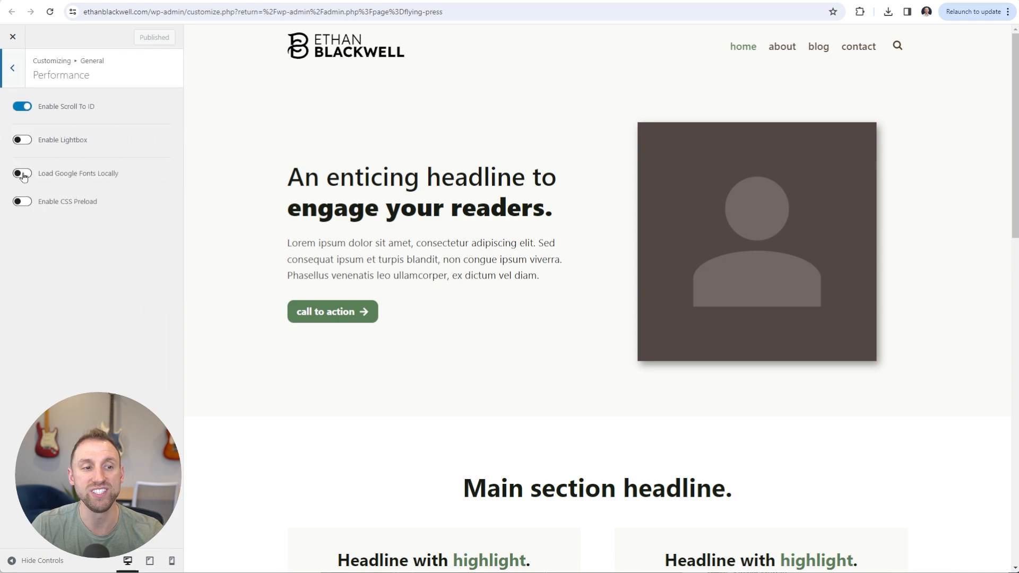
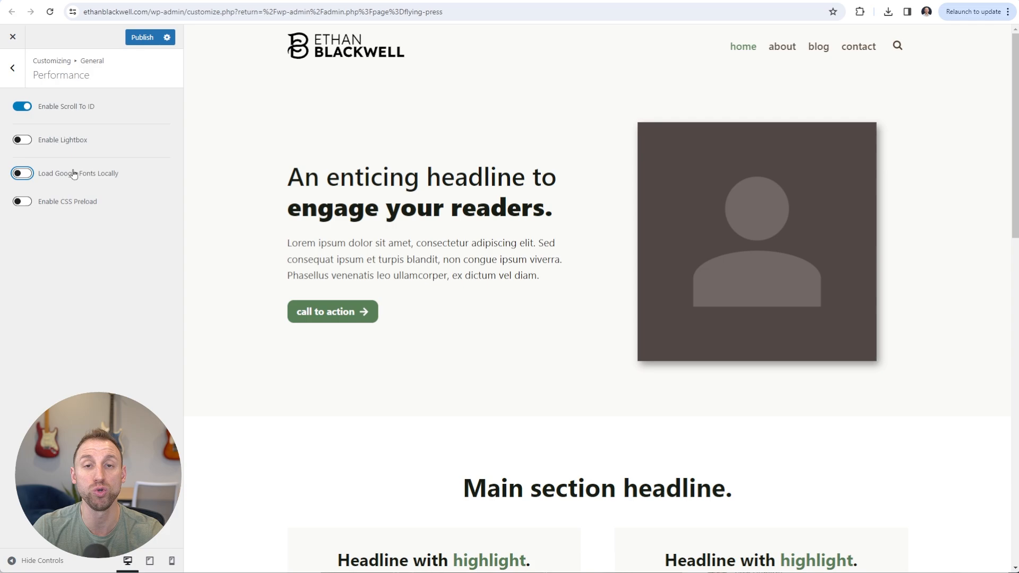
left_click(25, 175)
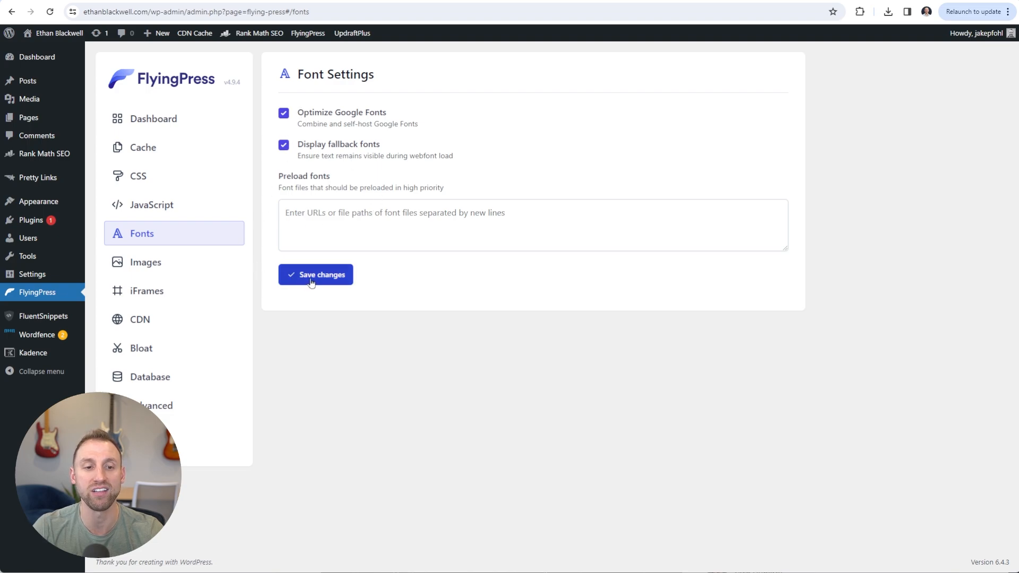
Open the FlyingPress image settings and look through the Best FlyingPress Settings article to examine the images down the page
left_click(179, 265)
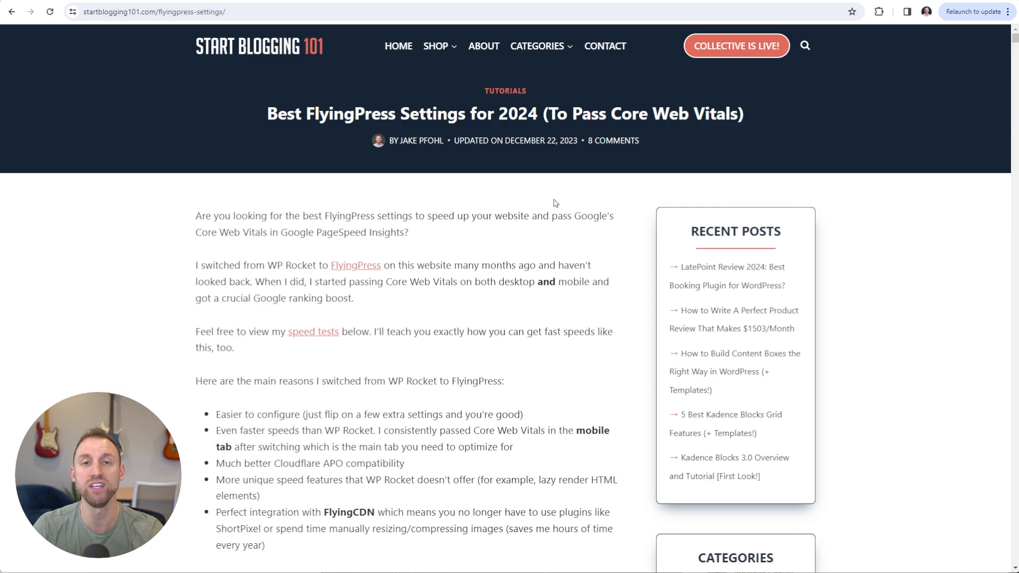
scroll(552, 201, "down", 15)
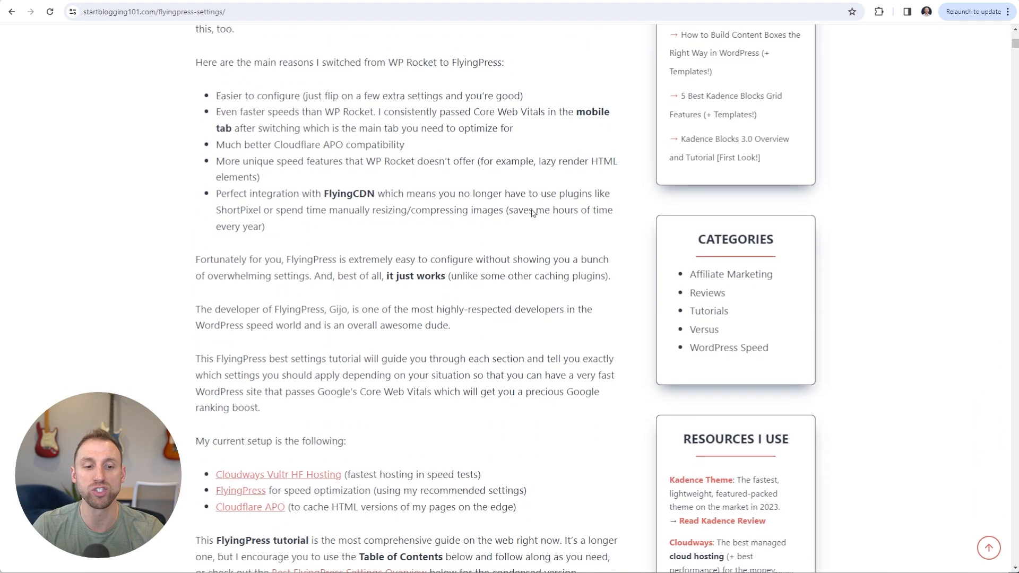
scroll(375, 227, "down", 10)
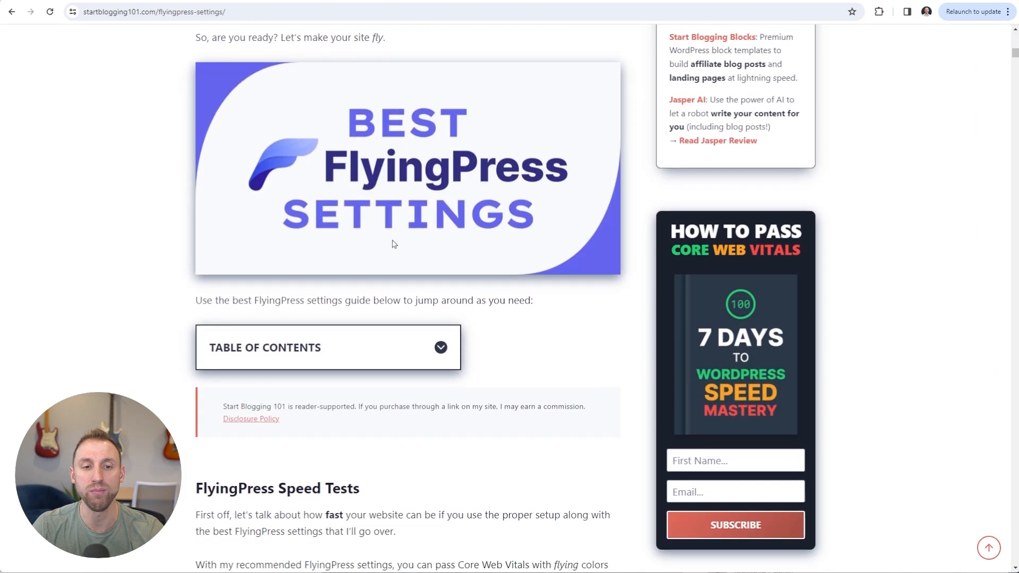
scroll(395, 250, "down", 15)
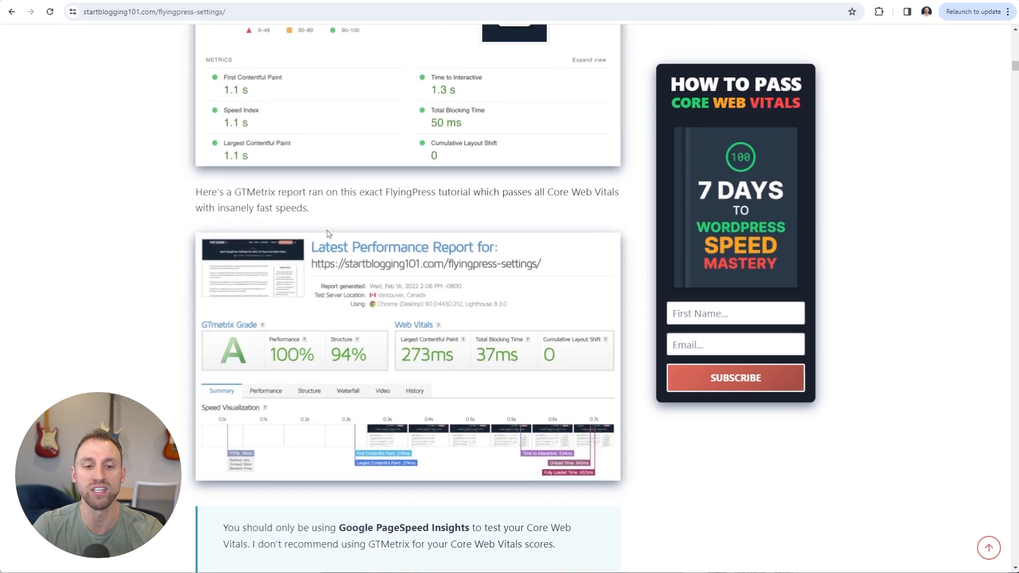
scroll(389, 246, "down", 12)
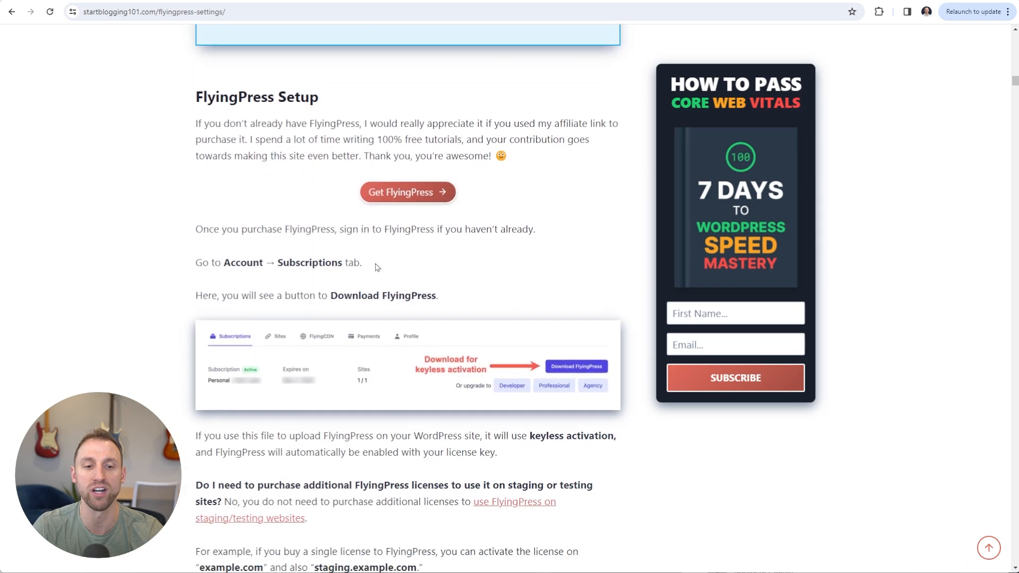
scroll(379, 231, "down", 1)
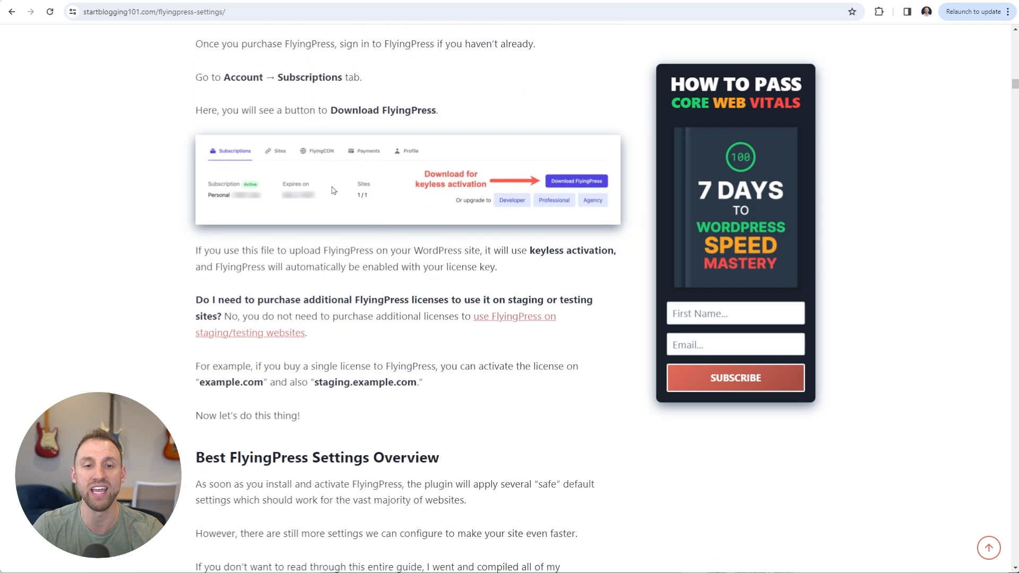
scroll(419, 213, "down", 2)
scroll(492, 205, "down", 13)
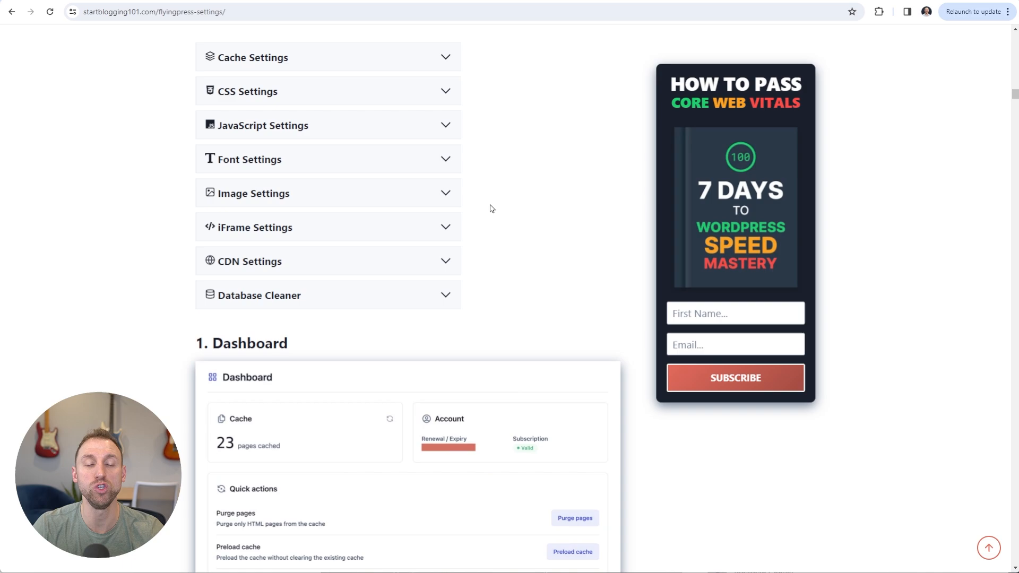
scroll(394, 223, "down", 1)
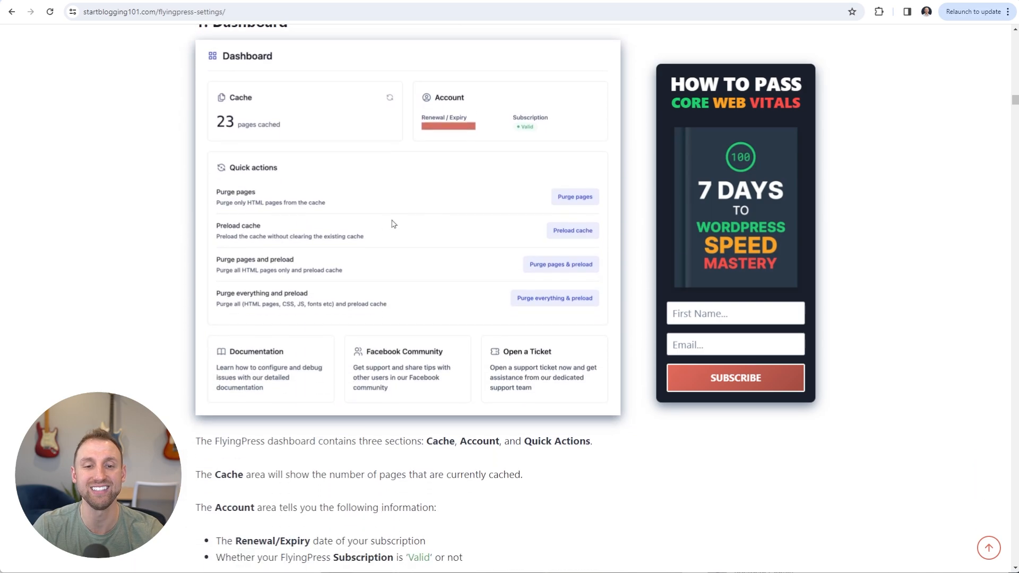
scroll(422, 230, "down", 3)
scroll(422, 230, "down", 3)
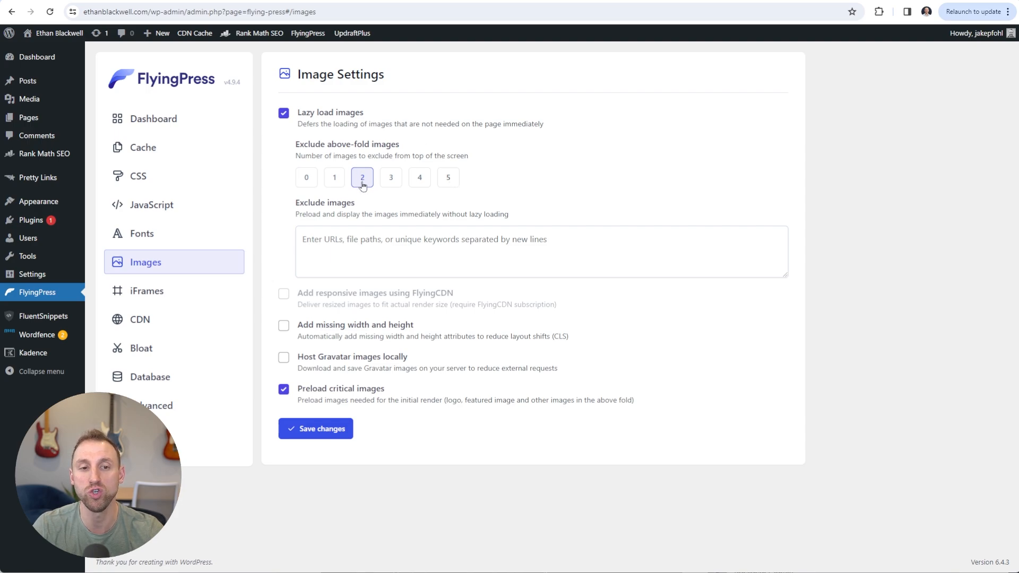
Set the number of excluded above-fold images to 3 and examine the top of the Best FlyingPress Settings article
left_click(392, 179)
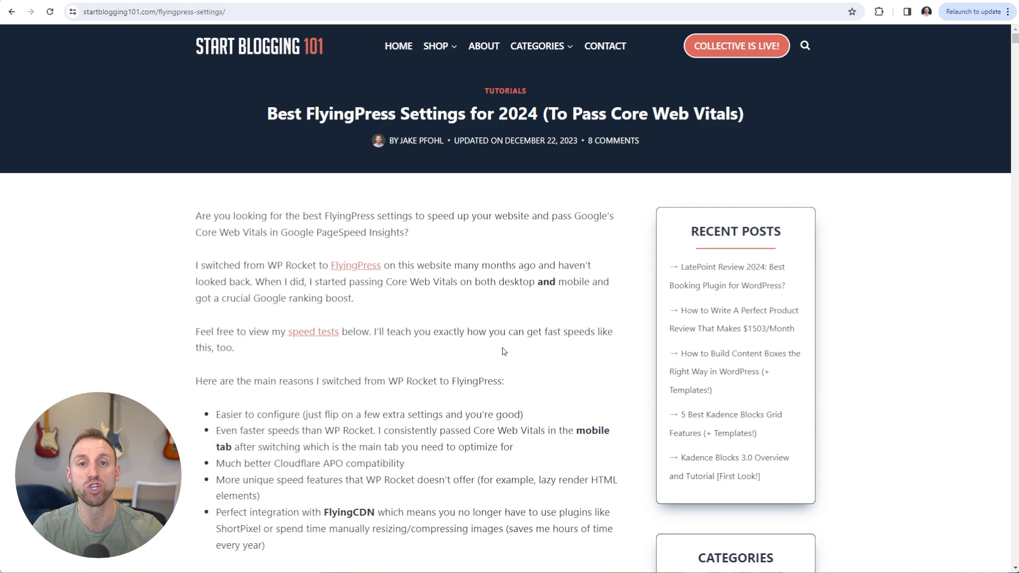
scroll(503, 351, "down", 6)
scroll(504, 348, "up", 6)
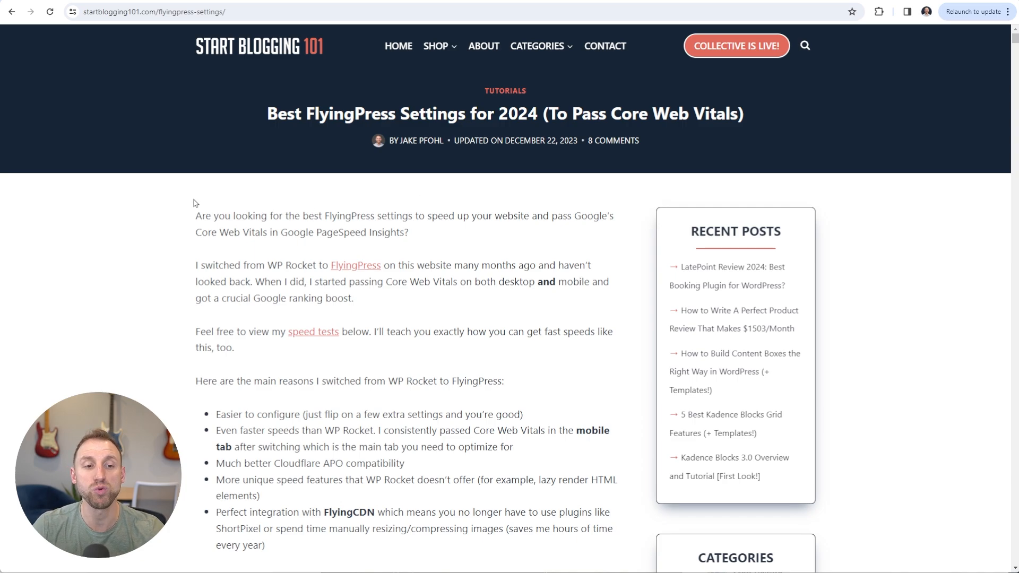
left_click_drag(205, 200, 623, 203)
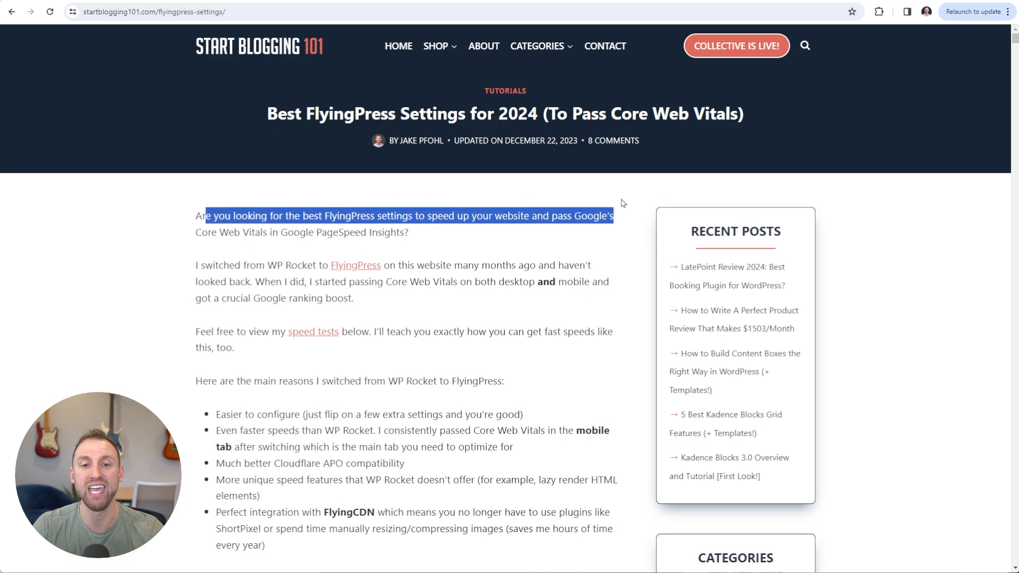
left_click(381, 208)
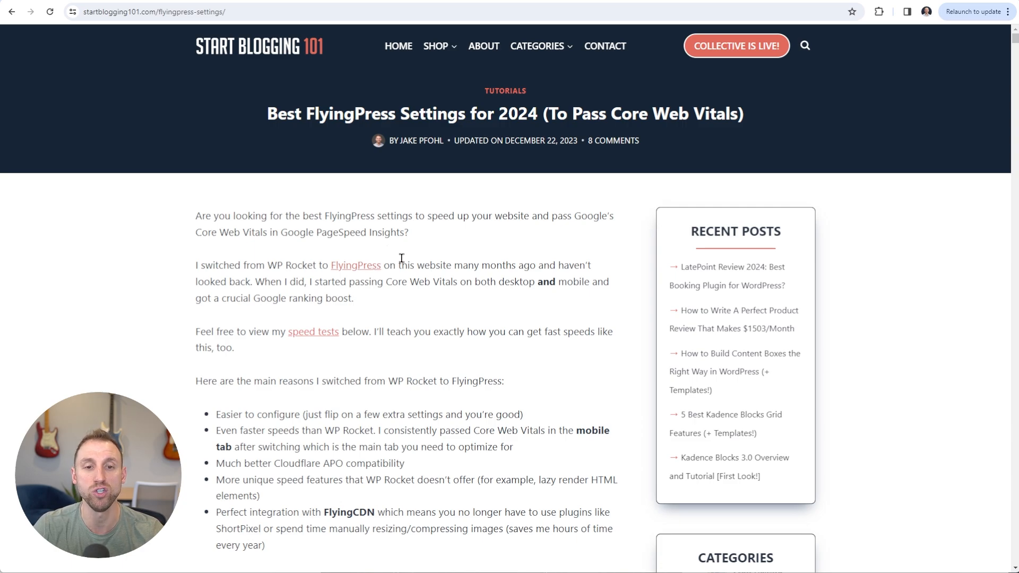
scroll(457, 210, "down", 1)
scroll(456, 210, "down", 16)
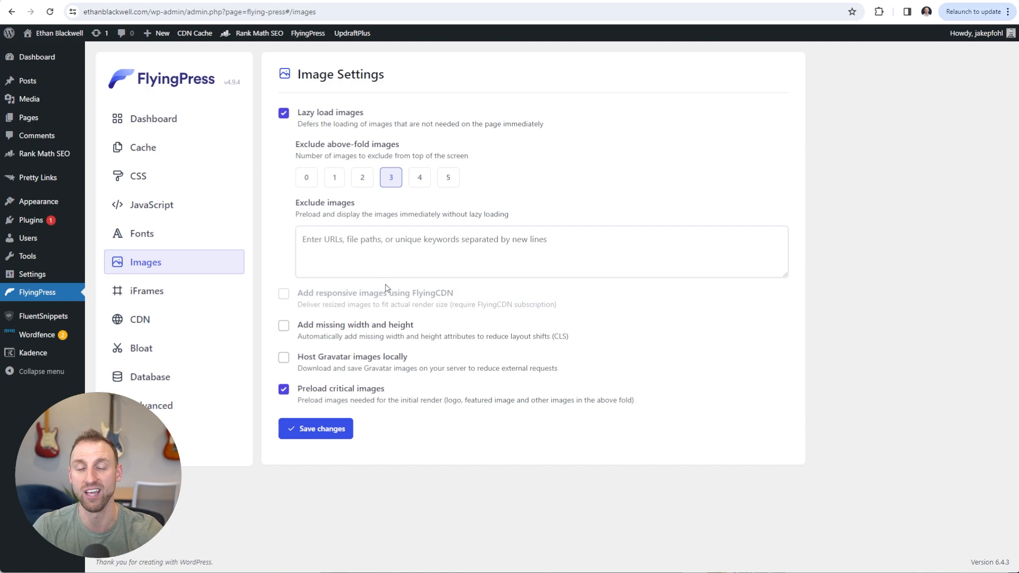
Enable adding missing width and height attributes in the FlyingPress image settings
left_click(283, 325)
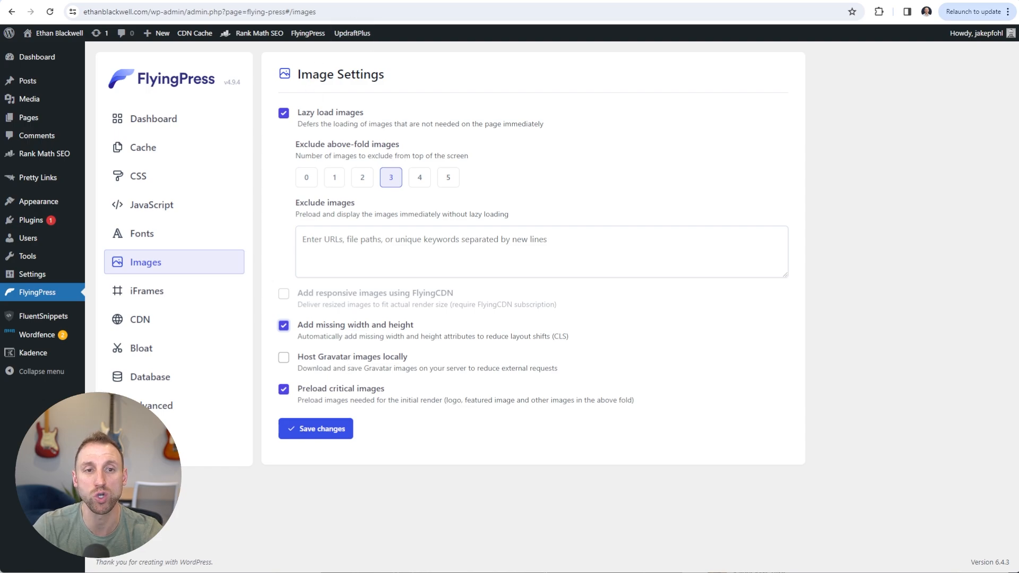
Open the Kadence theme dashboard to reach its Pro Addons
left_click(415, 1)
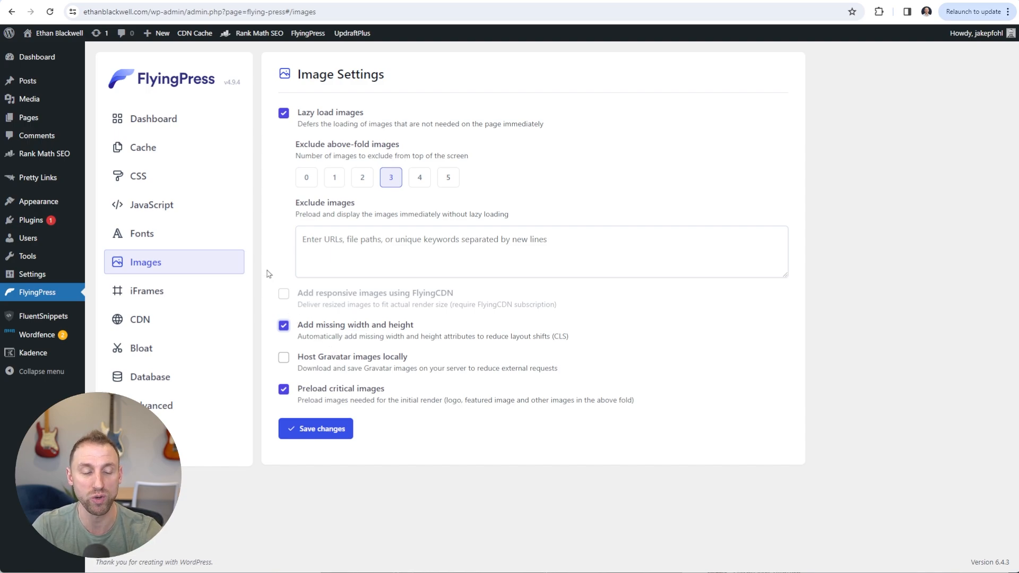
mouse_move(51, 201)
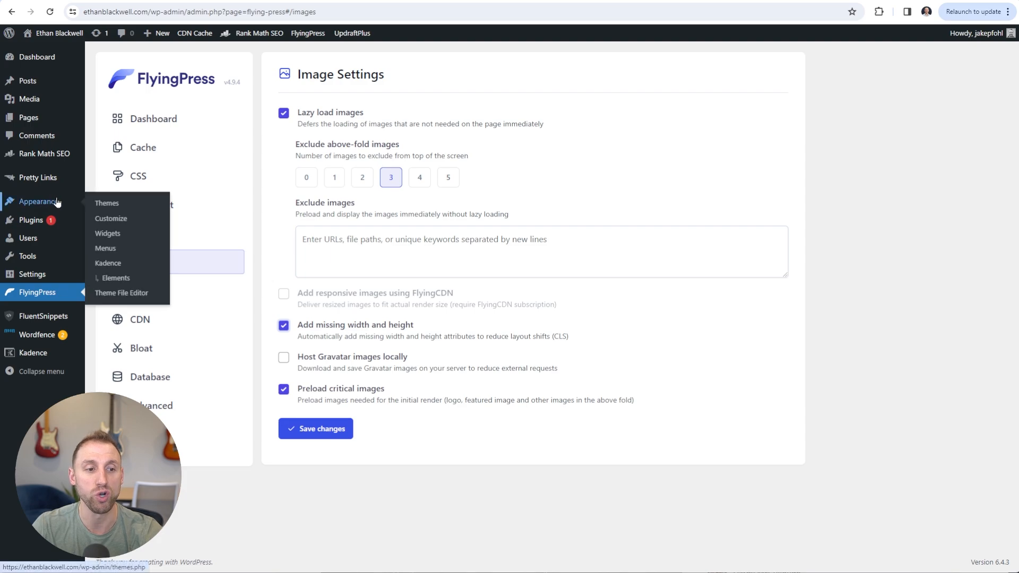
left_click(111, 264)
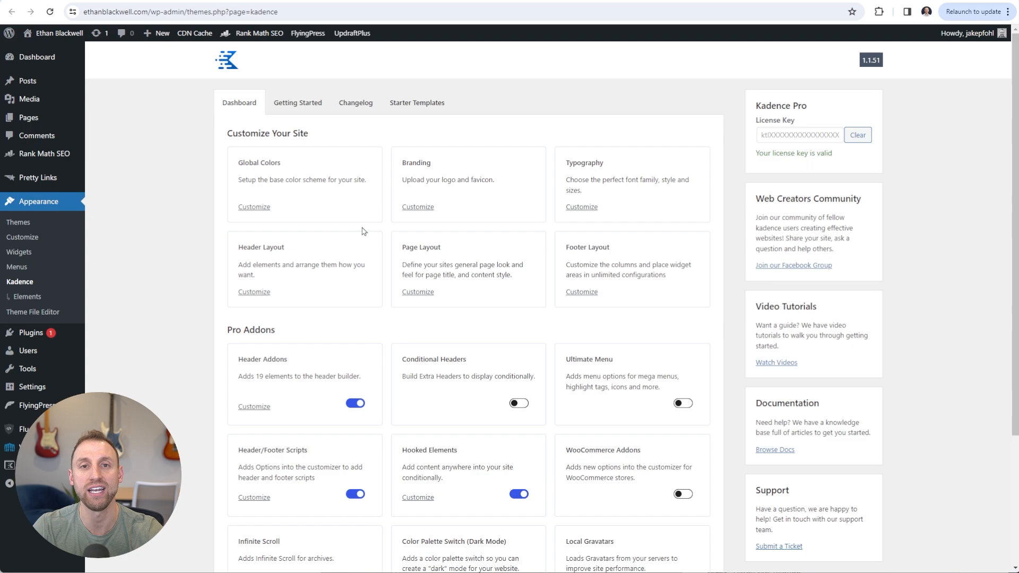
Examine the Kadence Pro Addons and enable hosting Gravatar images locally in the FlyingPress image settings
scroll(375, 255, "down", 3)
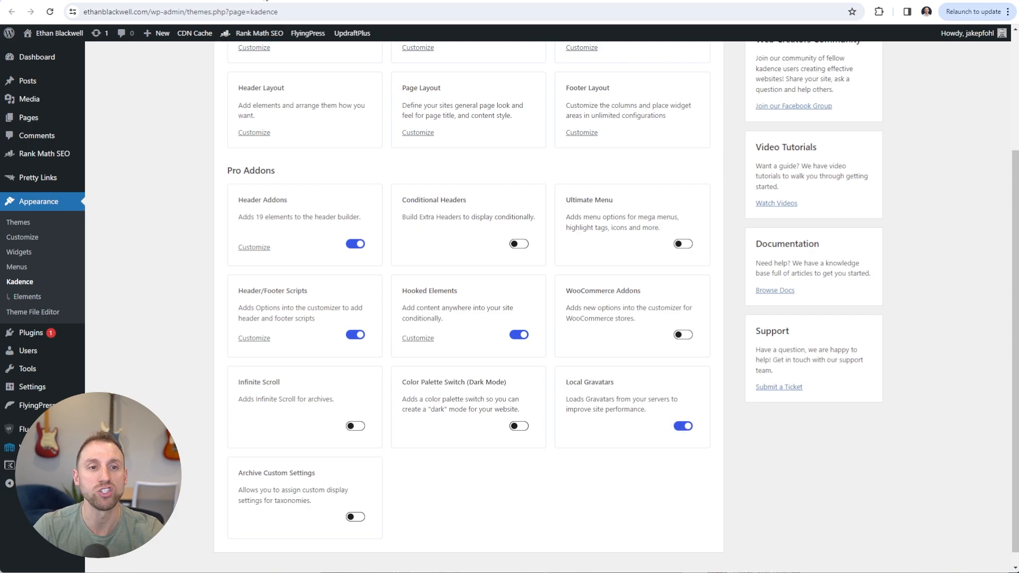
left_click(234, 1)
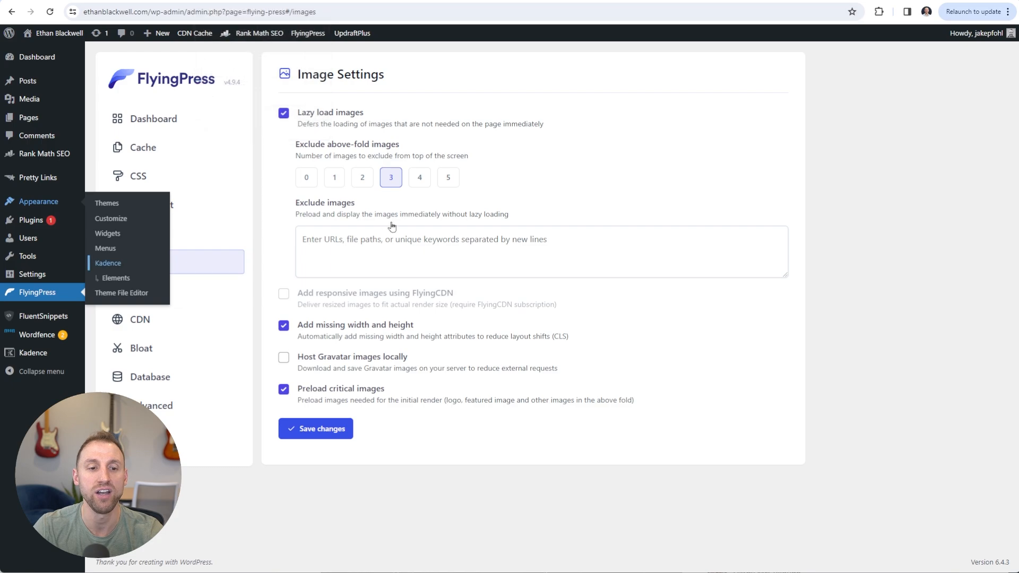
left_click(283, 360)
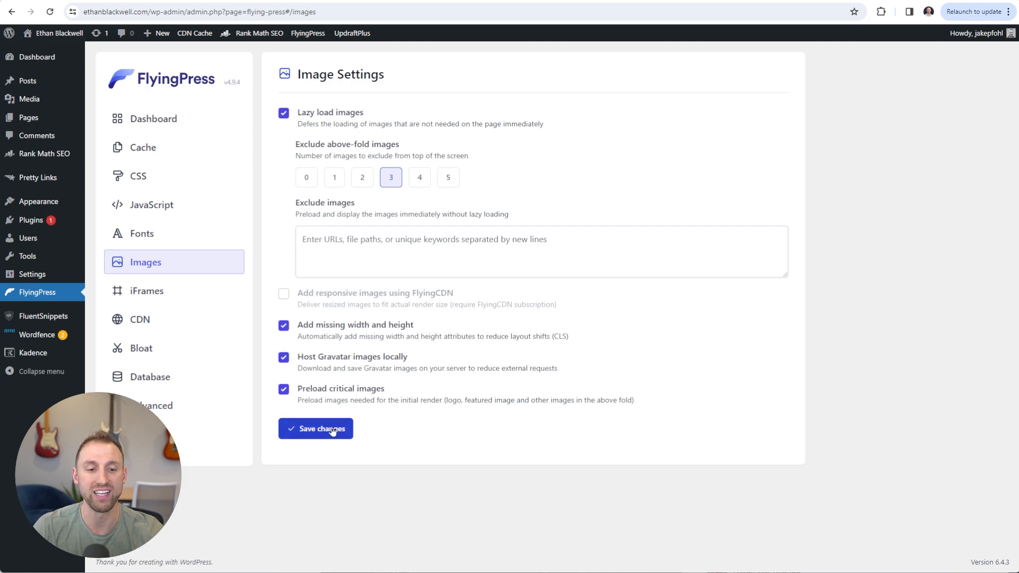
Enable lazy loading of iFrames and placeholder images for YouTube videos in the iFrame settings, and save the changes
left_click(162, 292)
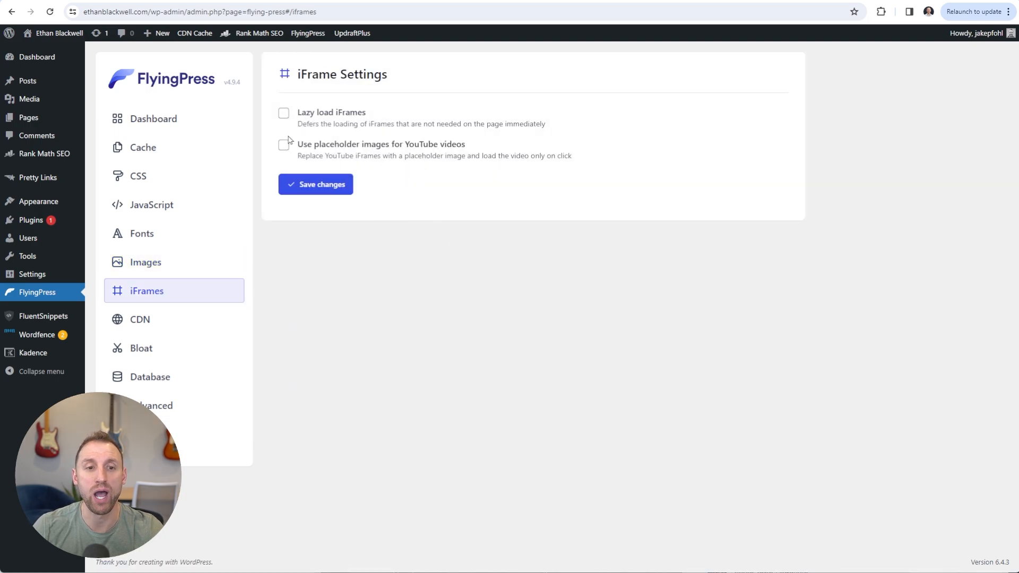
left_click(284, 115)
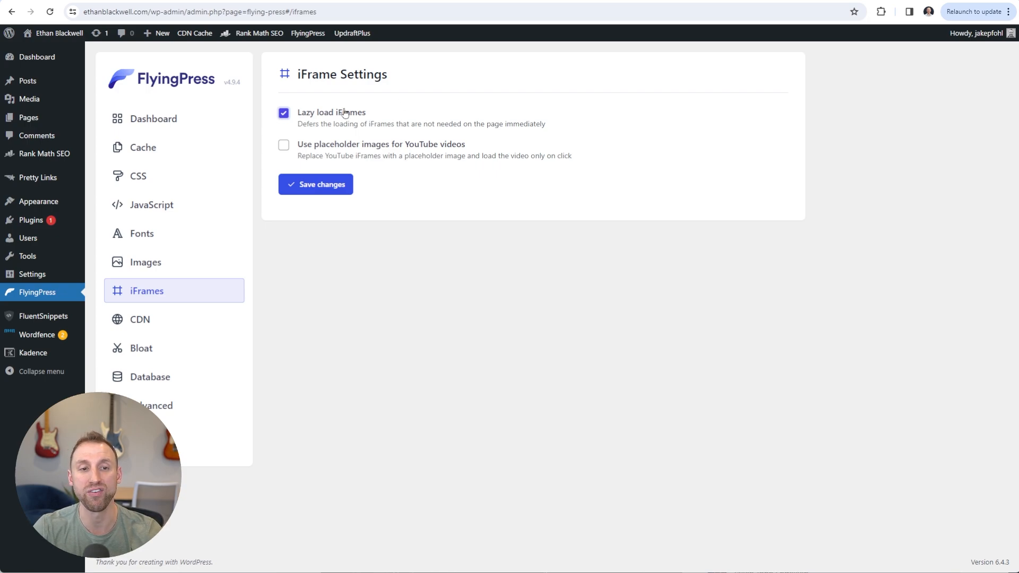
left_click(281, 145)
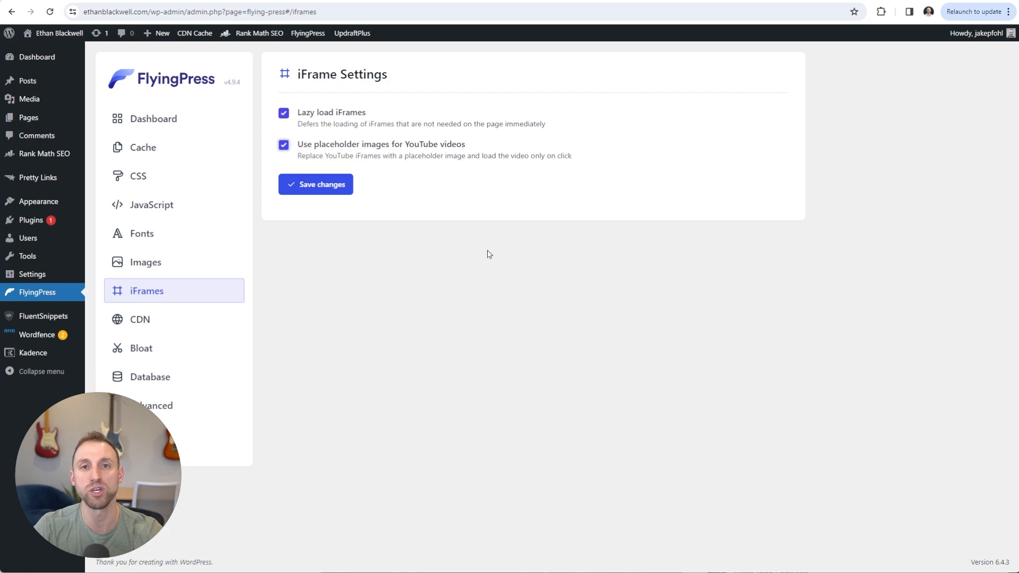
left_click(316, 187)
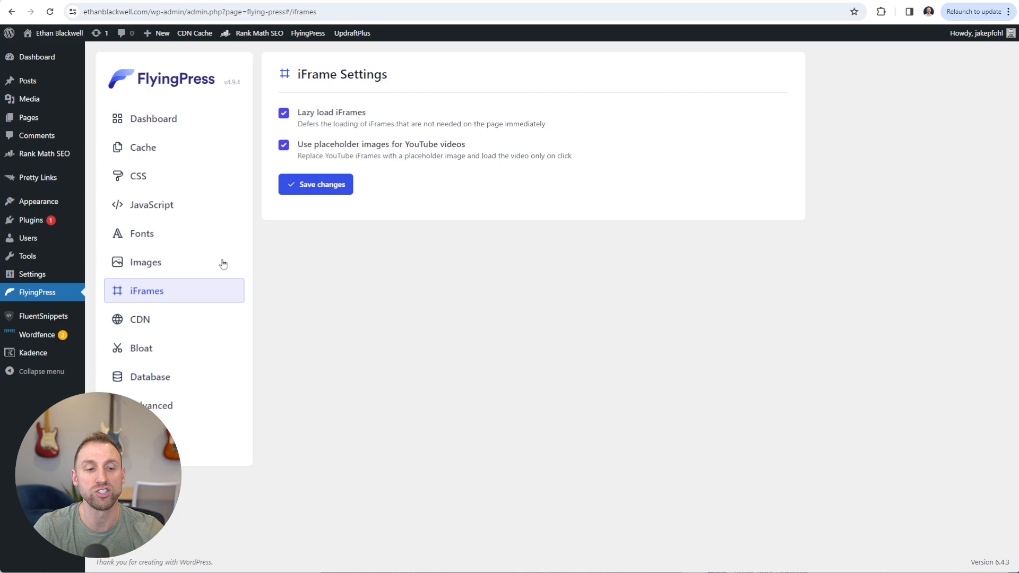
Open the CDN settings and examine the FlyingCDN features, including image compression, WebP conversion and adaptive image delivery
left_click(147, 320)
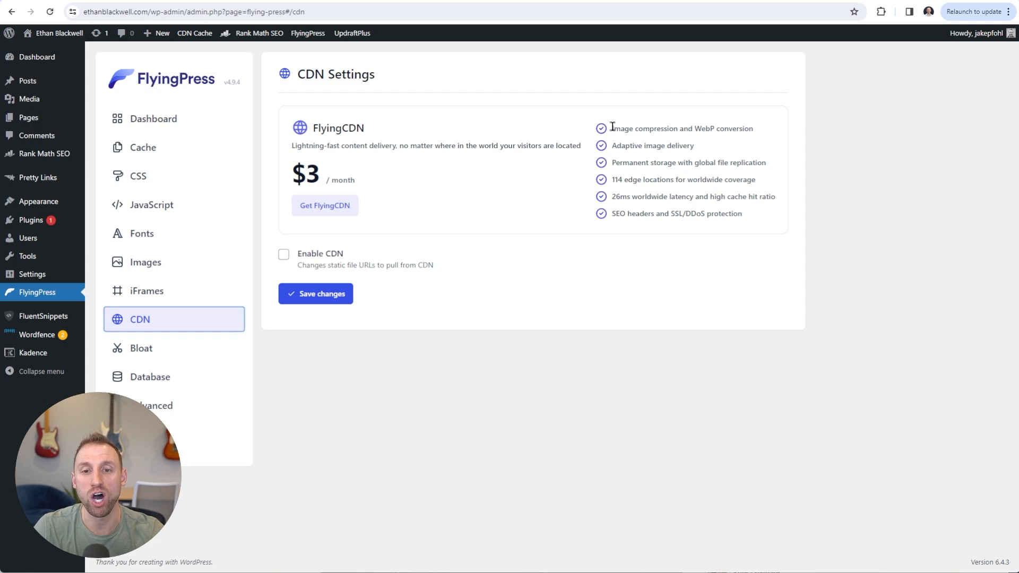
left_click_drag(613, 127, 757, 129)
left_click(694, 128)
left_click(760, 134)
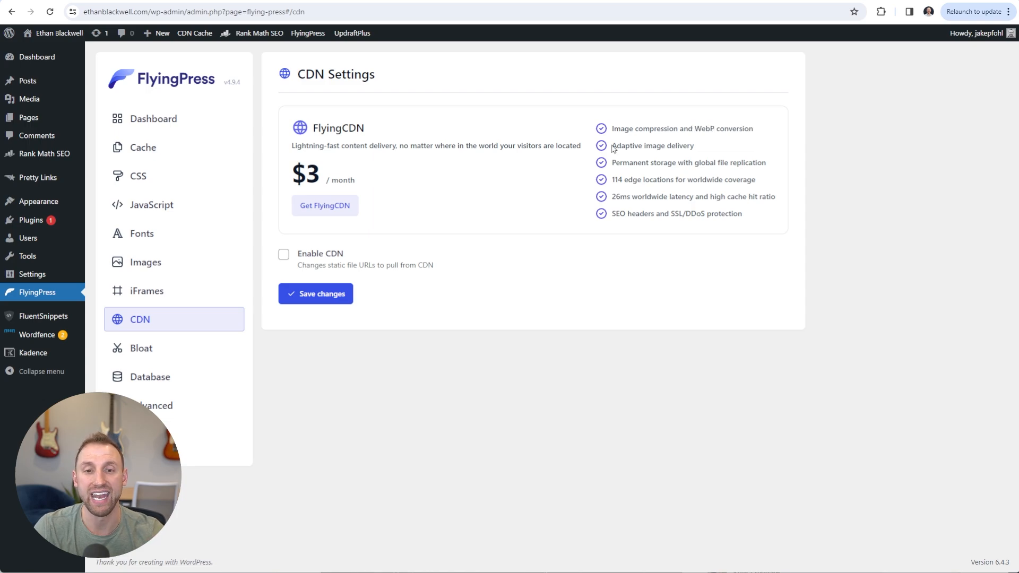
left_click_drag(612, 147, 705, 151)
left_click(706, 150)
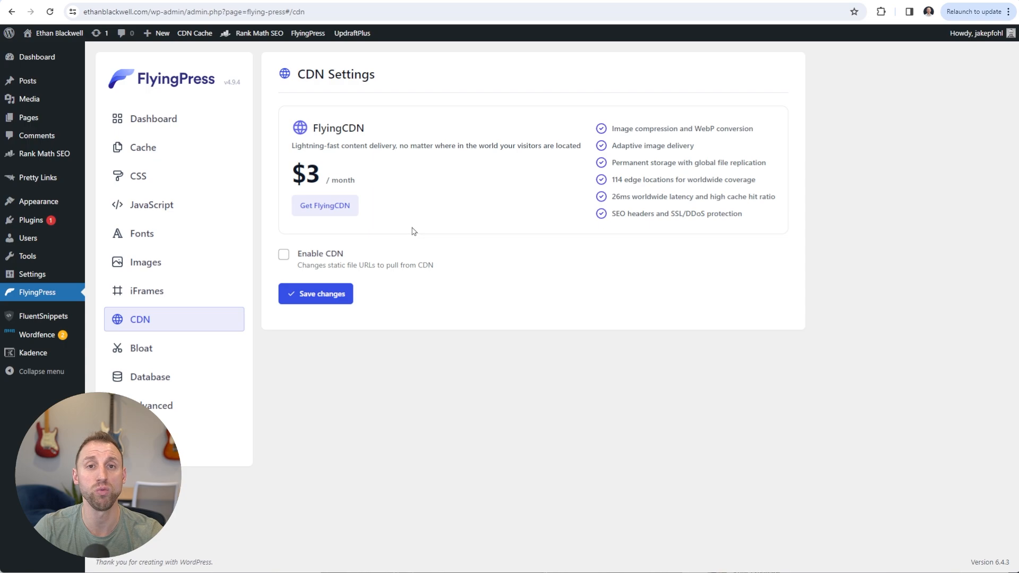
Disable XML-RPC, oEmbeds, Emojis, jQuery Migrate and Dashicons in the FlyingPress bloat settings
left_click(158, 353)
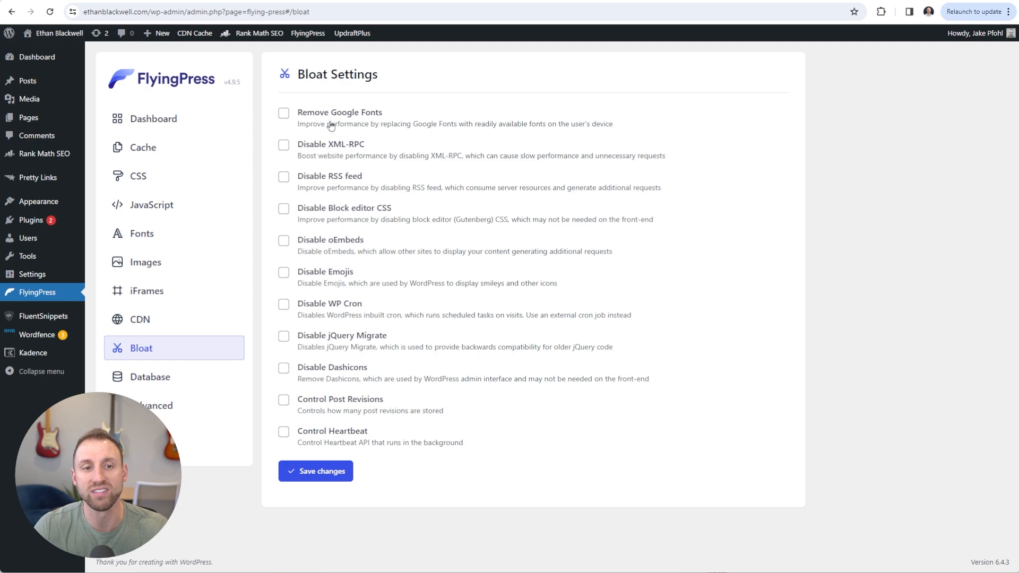
left_click(283, 144)
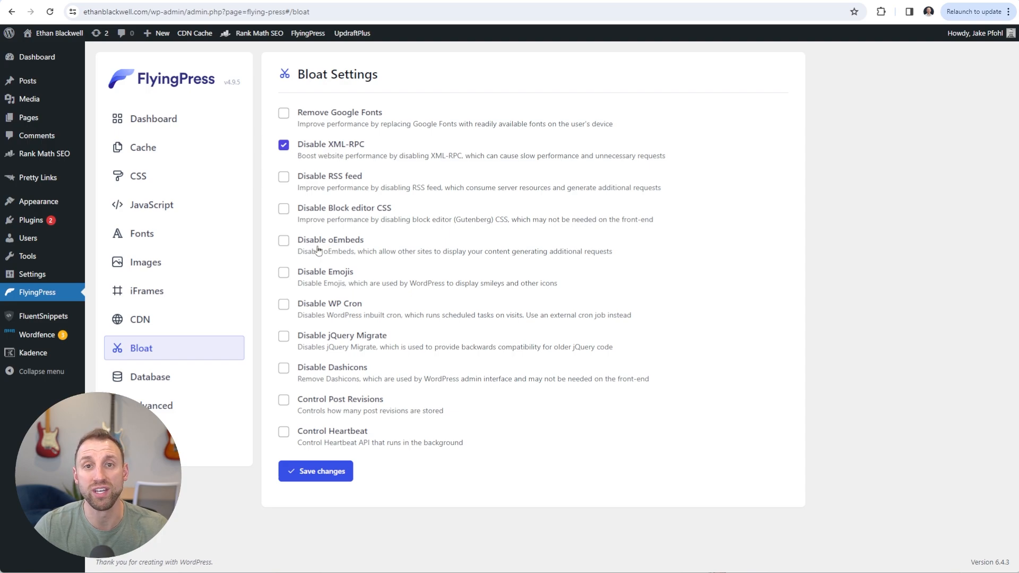
left_click(283, 240)
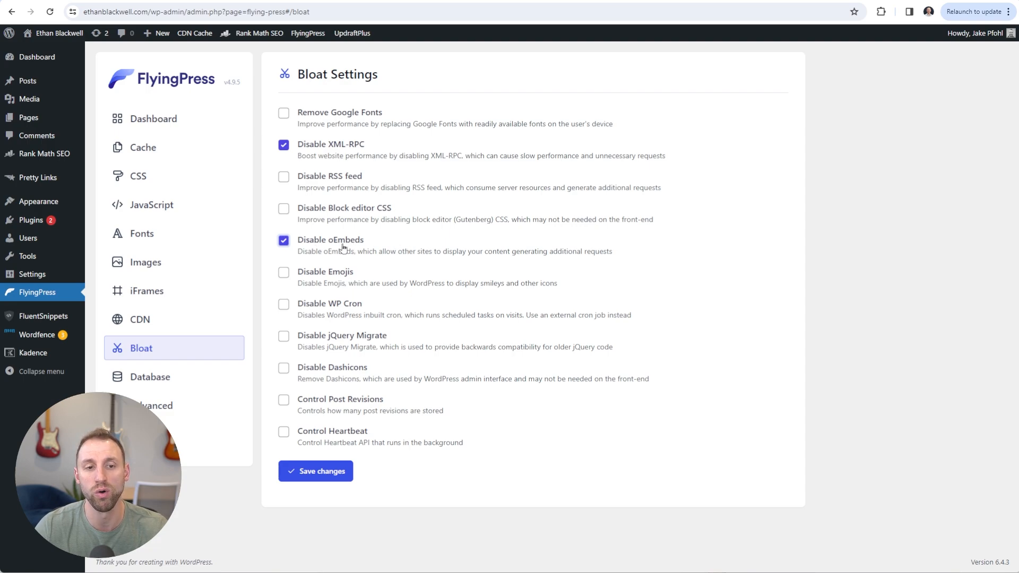
left_click(284, 275)
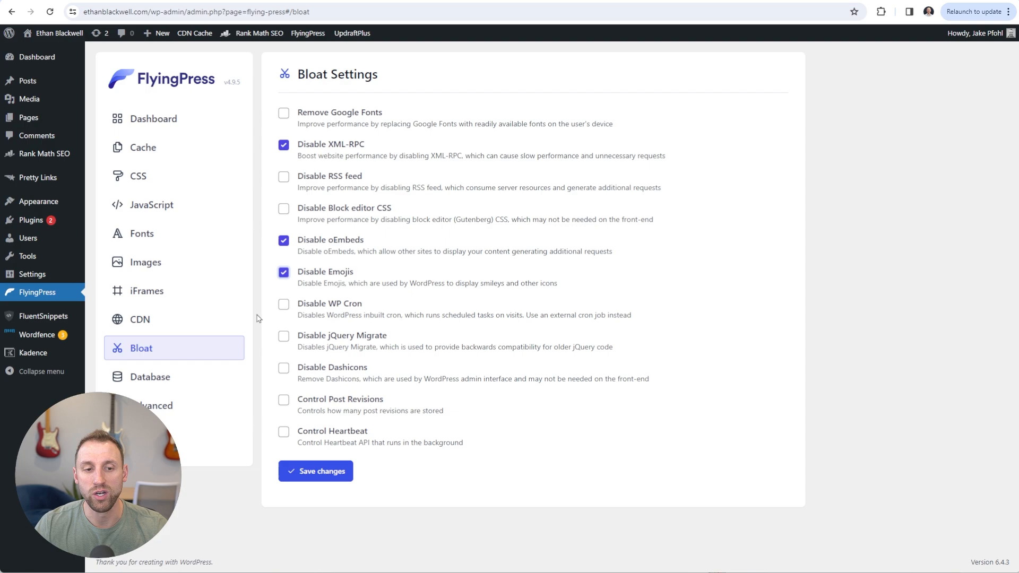
left_click(284, 337)
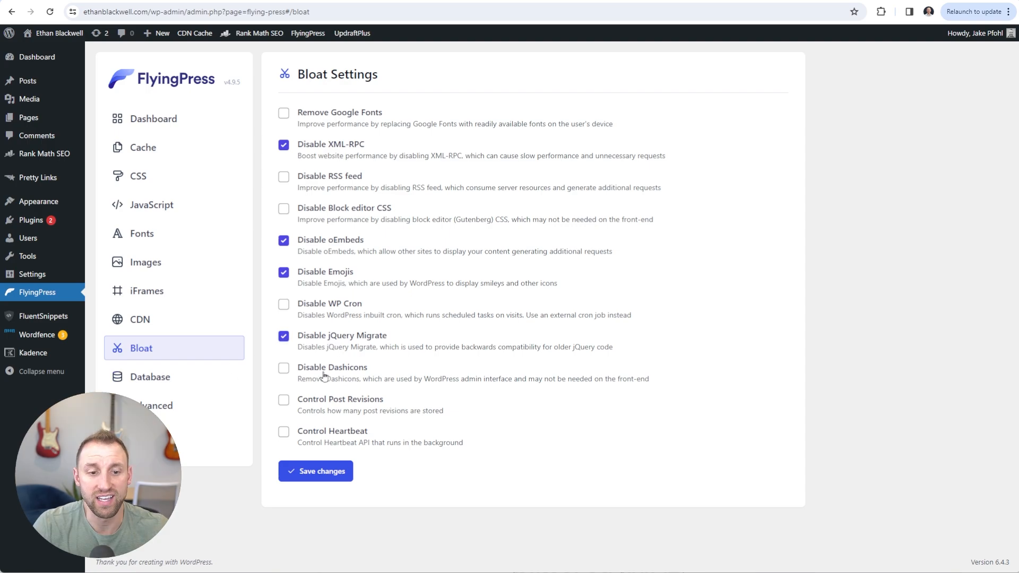
left_click(283, 369)
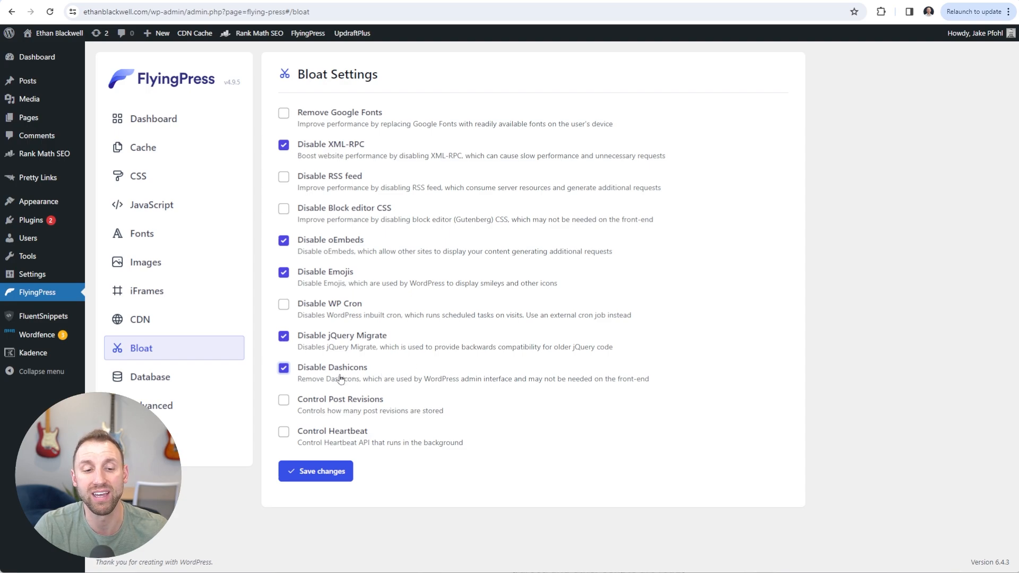
Enable control of post revisions and limit the stored revisions to 10
left_click(285, 404)
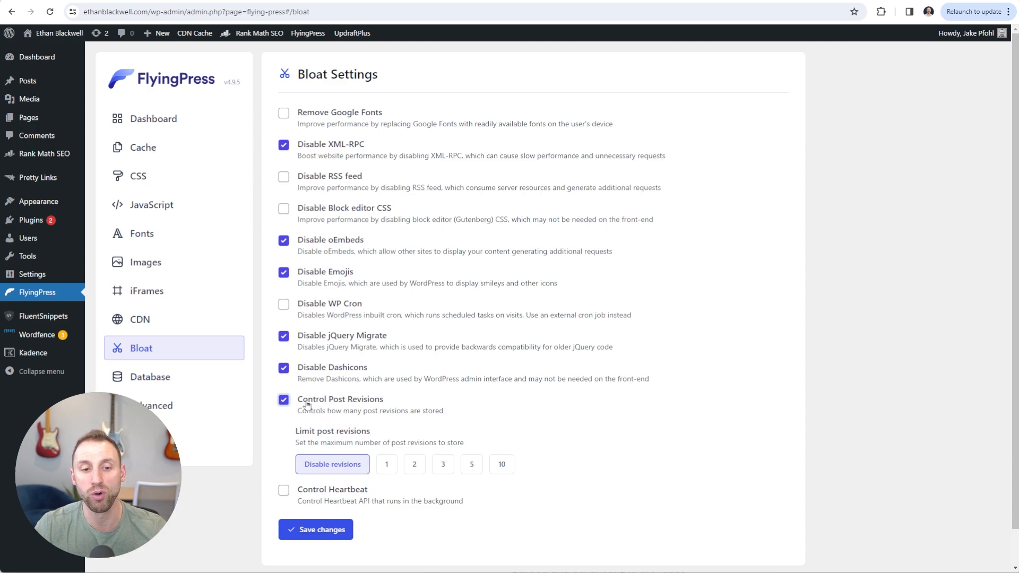
scroll(373, 412, "down", 1)
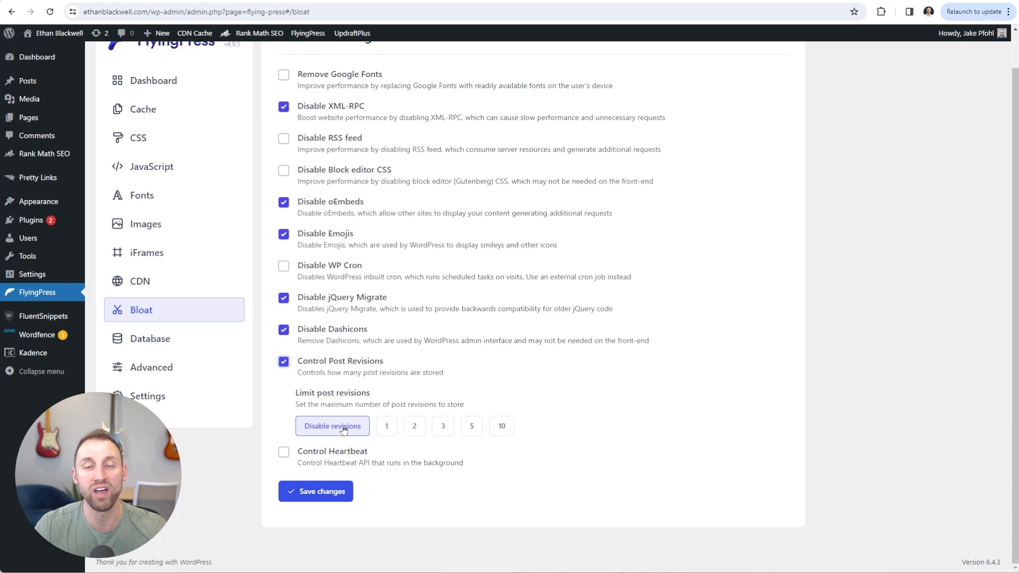
left_click(502, 431)
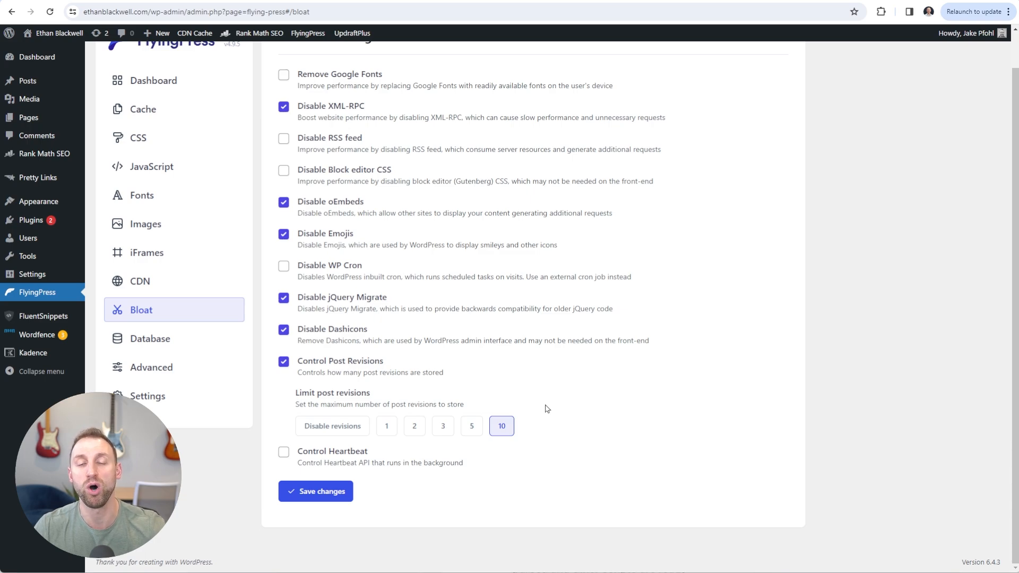
Enable Heartbeat control only while editing posts with a frequency of 60 seconds, and save the bloat settings
left_click(284, 452)
scroll(447, 459, "down", 3)
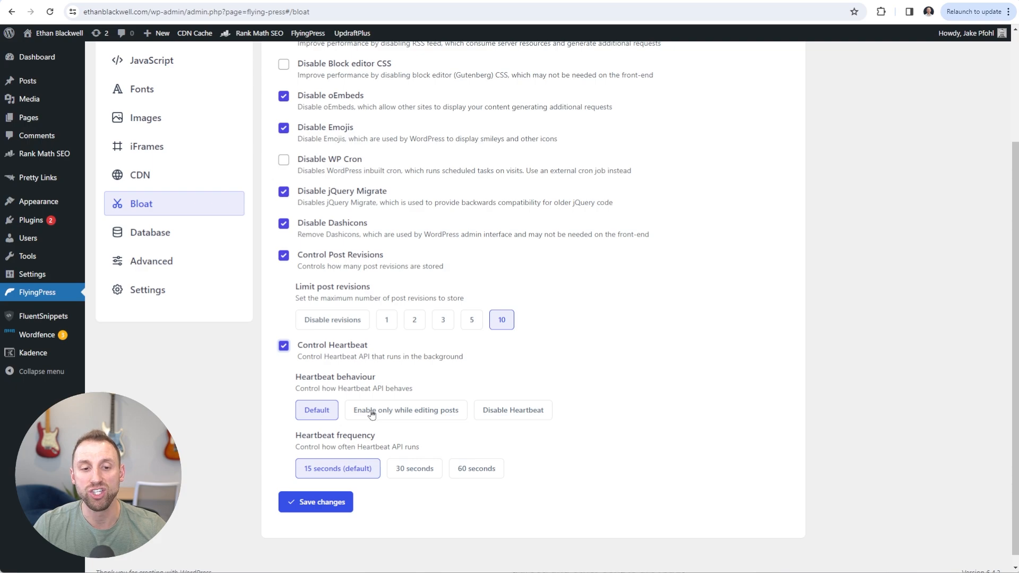
left_click(392, 413)
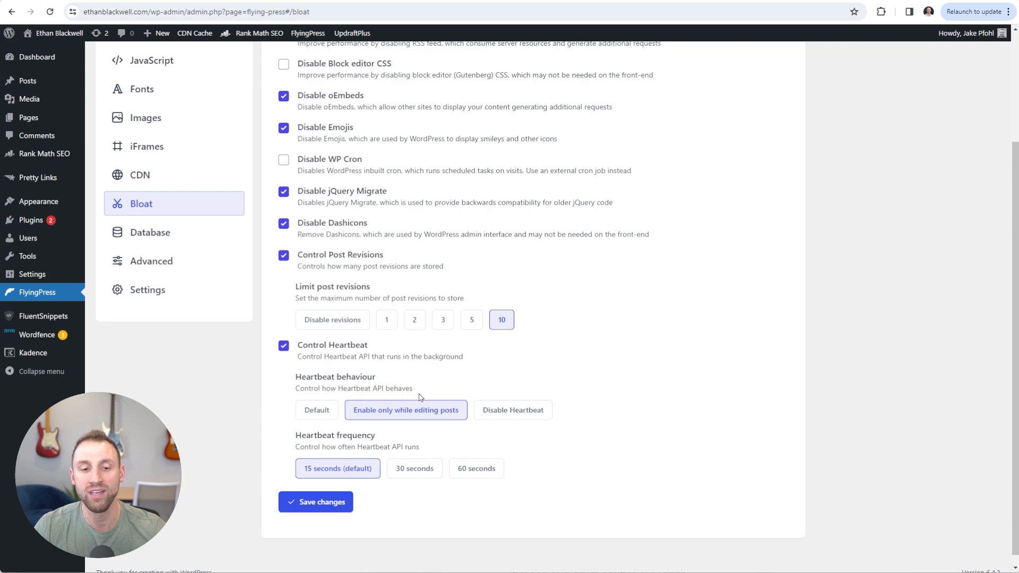
scroll(427, 392, "down", 1)
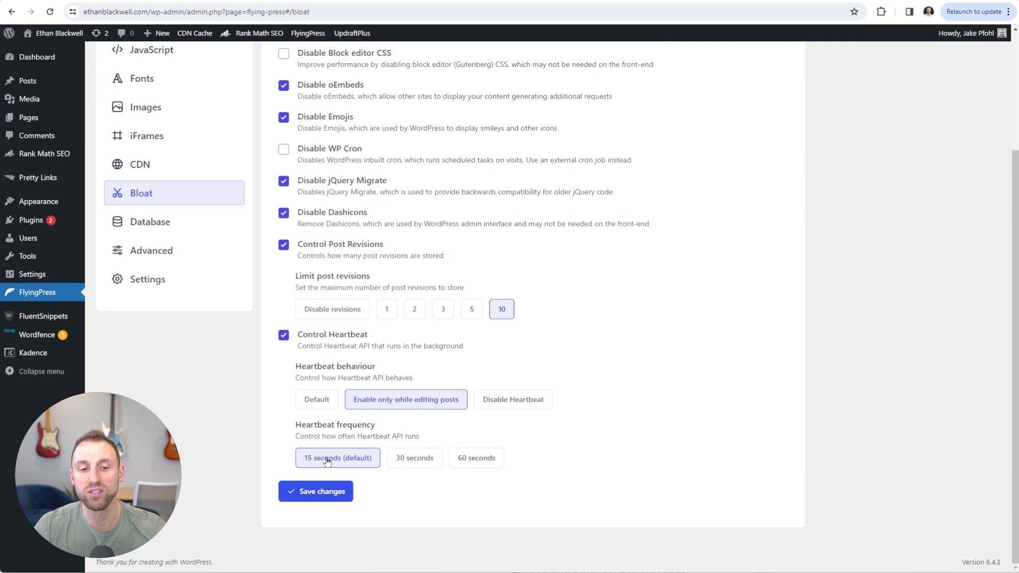
left_click(476, 458)
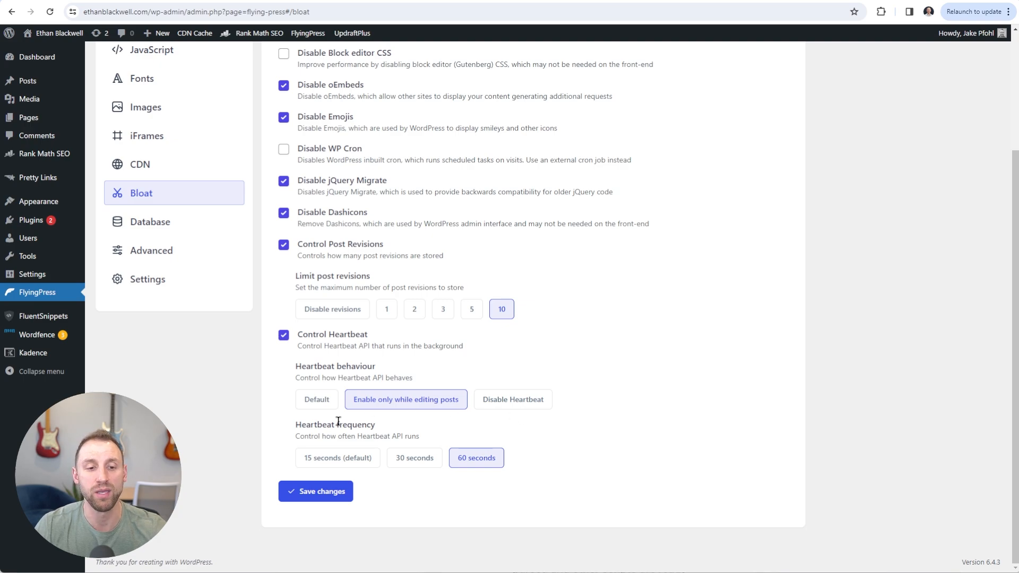
left_click(316, 493)
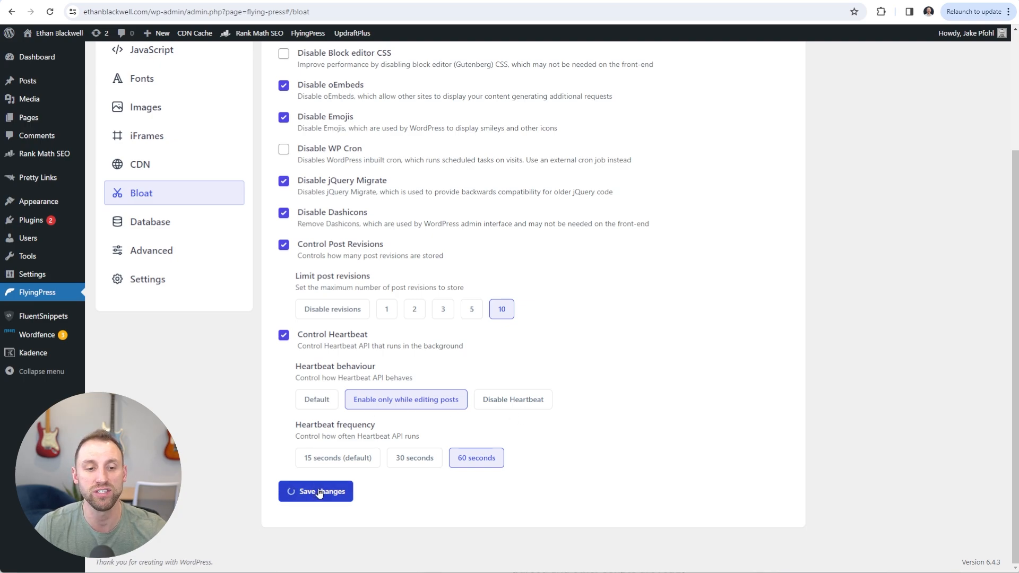
Set weekly database cleaning for trashed posts, spam comments, trashed comments, expired transients, all transients and table optimization, and open the Advanced settings
left_click(160, 223)
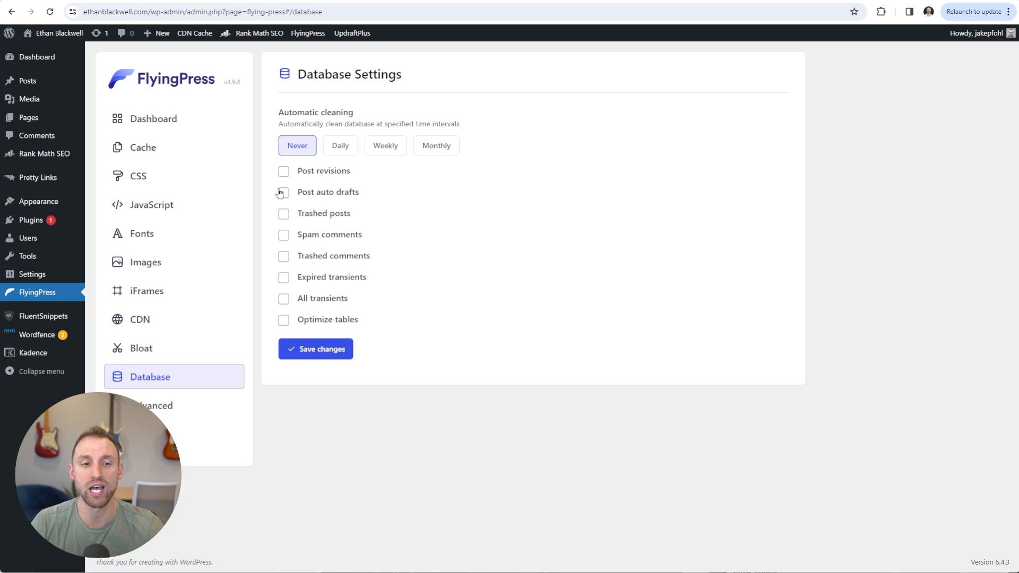
left_click(380, 148)
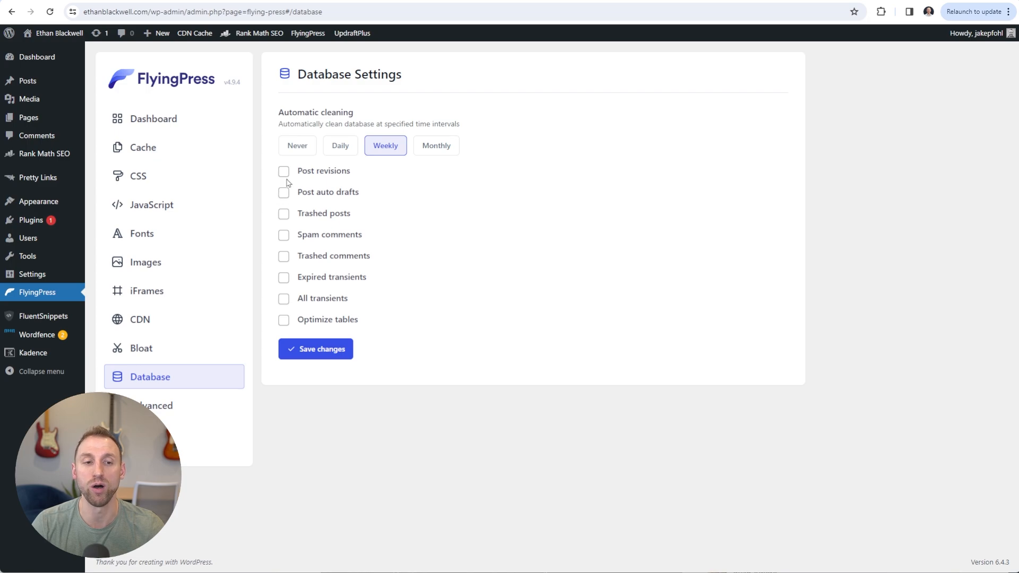
left_click(284, 215)
left_click(285, 236)
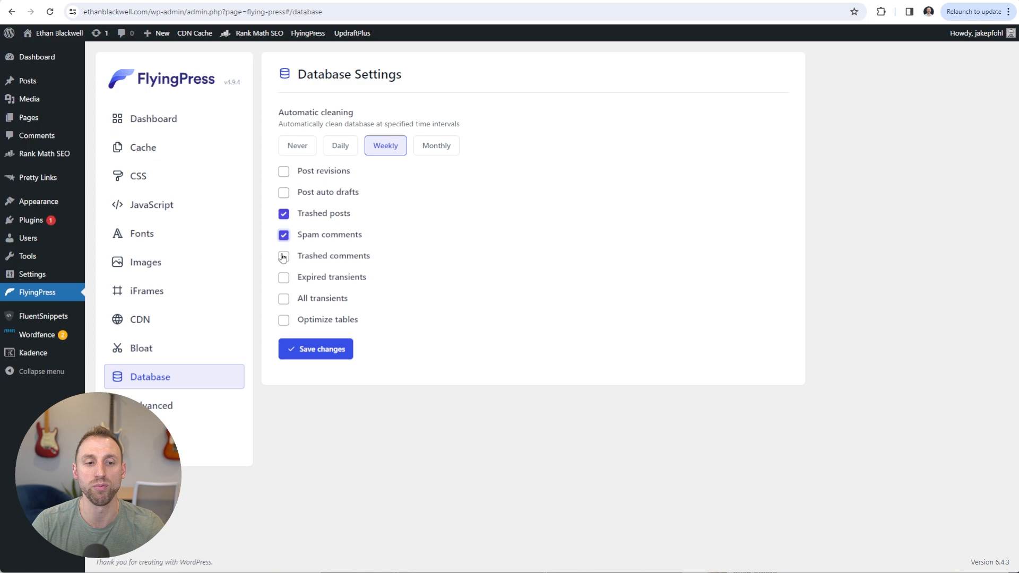
left_click(284, 257)
left_click(284, 278)
left_click(284, 299)
left_click(284, 321)
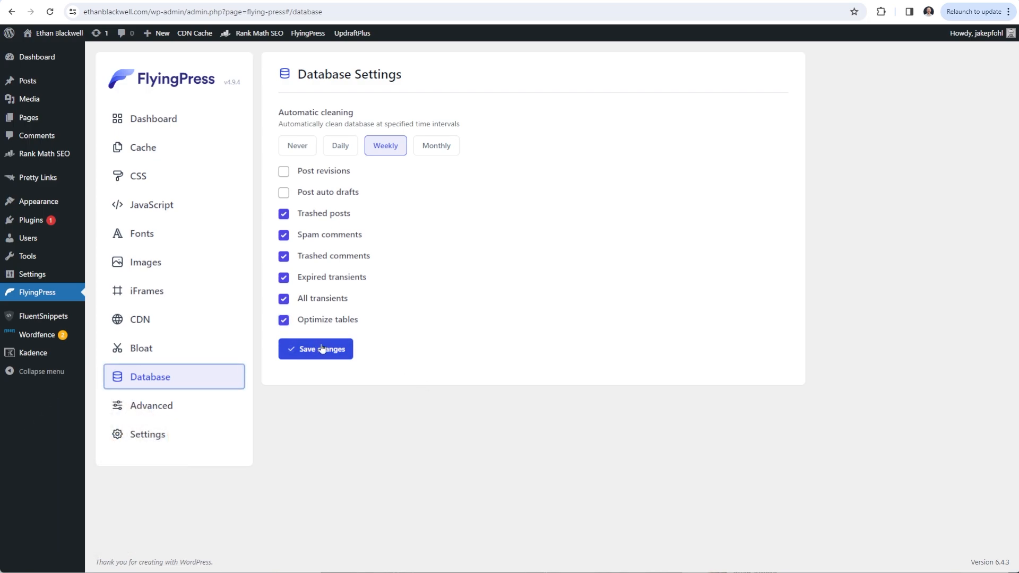
left_click(156, 406)
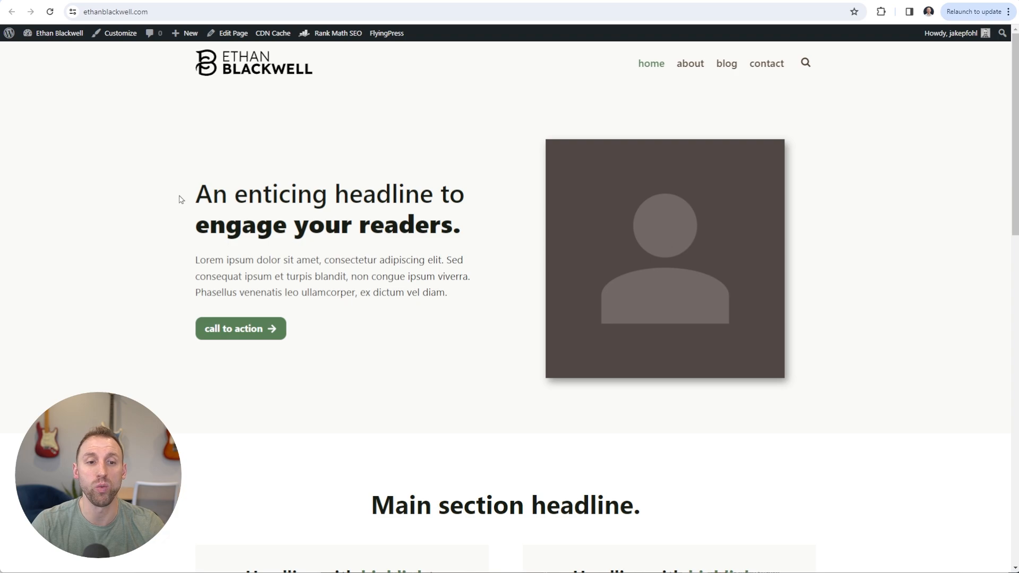
Examine the blog's home page and About page from the header down to the footer
scroll(205, 200, "down", 7)
scroll(229, 198, "down", 7)
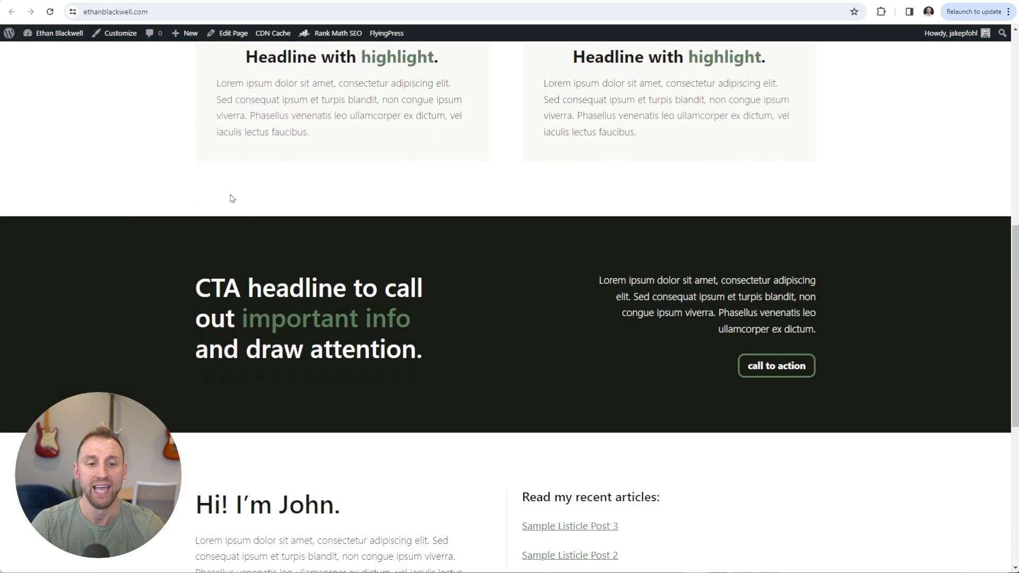
scroll(603, 235, "down", 3)
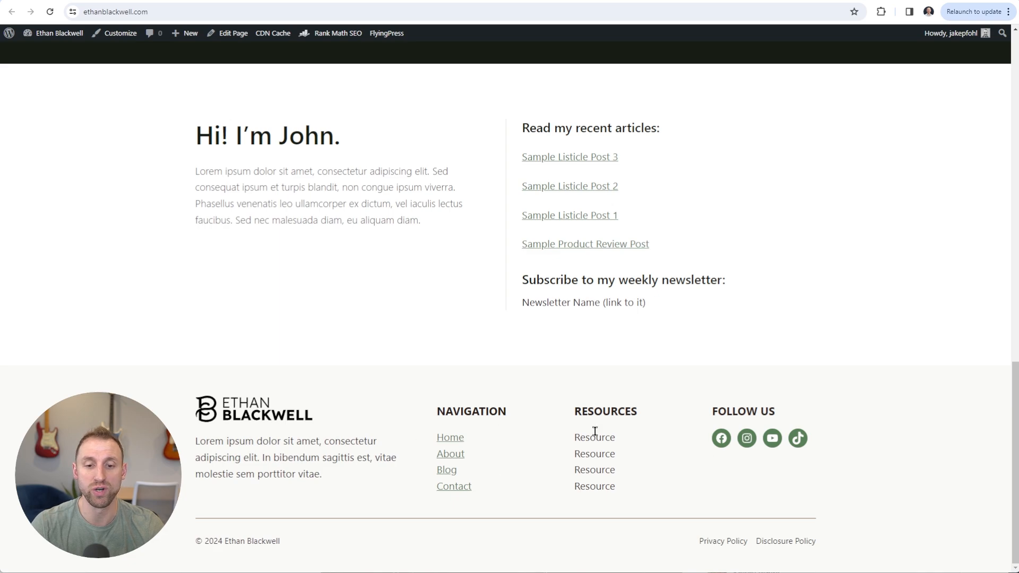
scroll(731, 416, "up", 15)
scroll(744, 412, "up", 1)
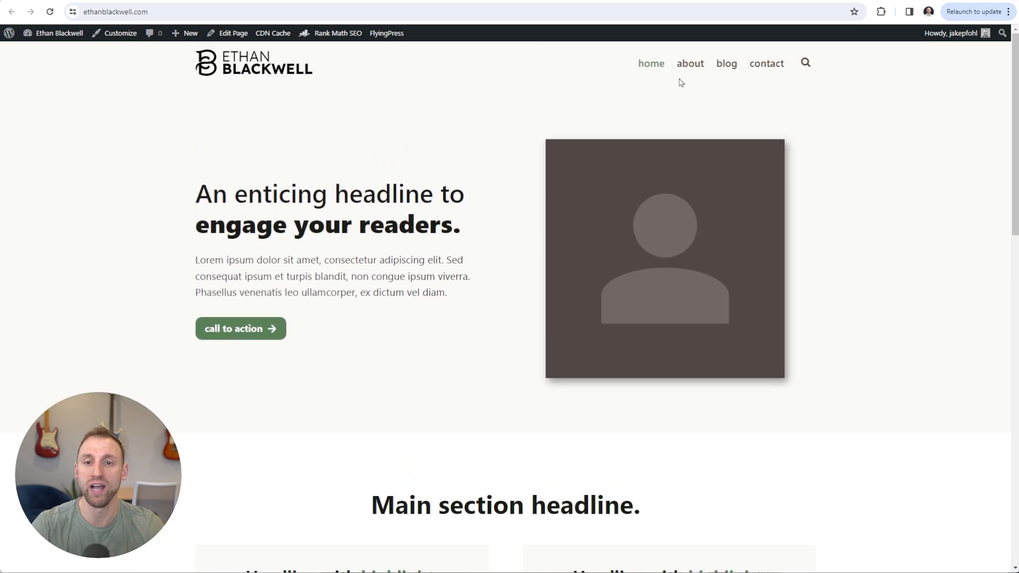
left_click(691, 65)
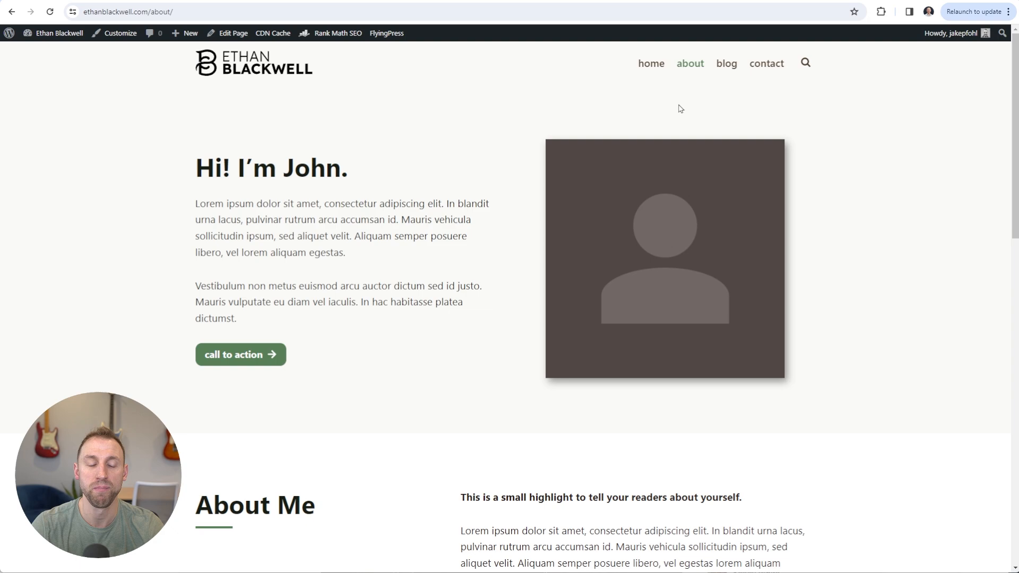
scroll(517, 276, "down", 10)
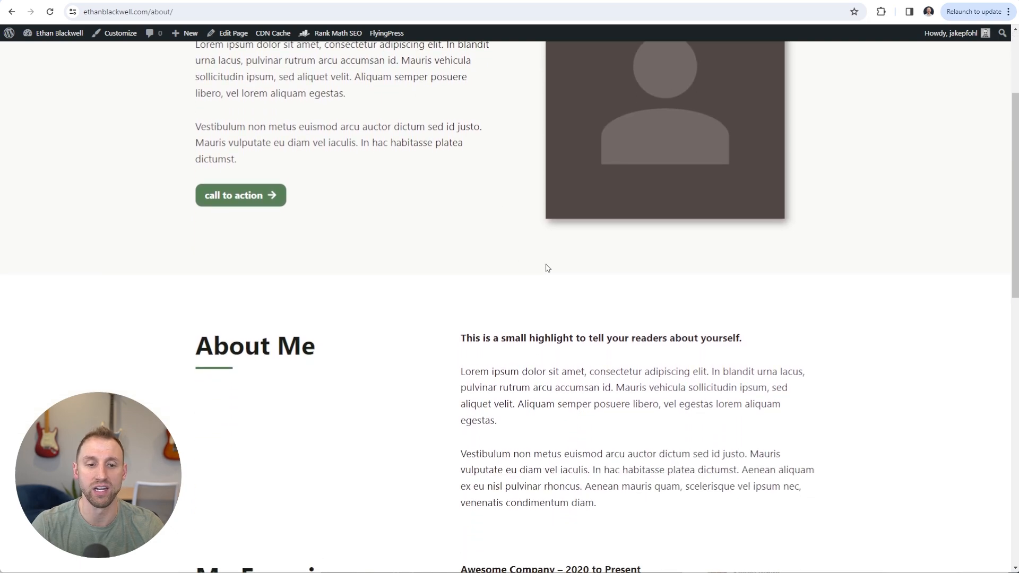
scroll(544, 255, "down", 4)
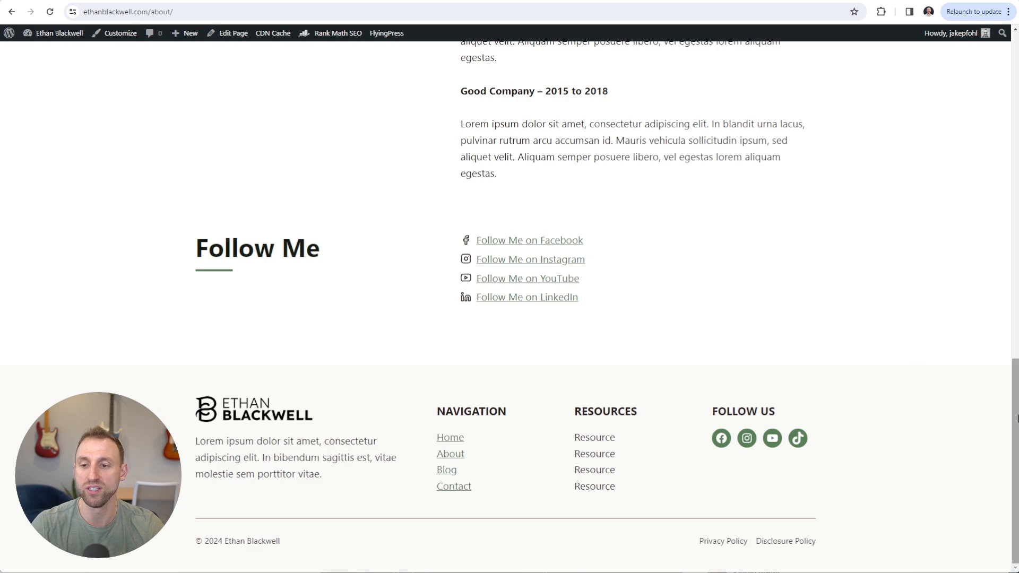
Examine the site's Blog page from header to footer, and check the Contact page with its form
left_click_drag(1015, 401, 971, 69)
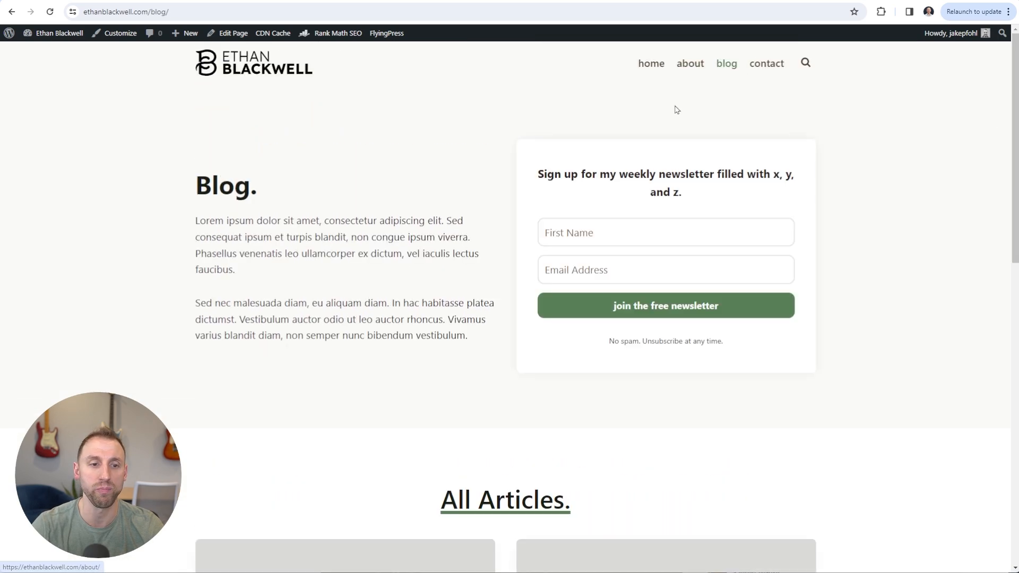
scroll(493, 285, "down", 1)
scroll(493, 285, "down", 11)
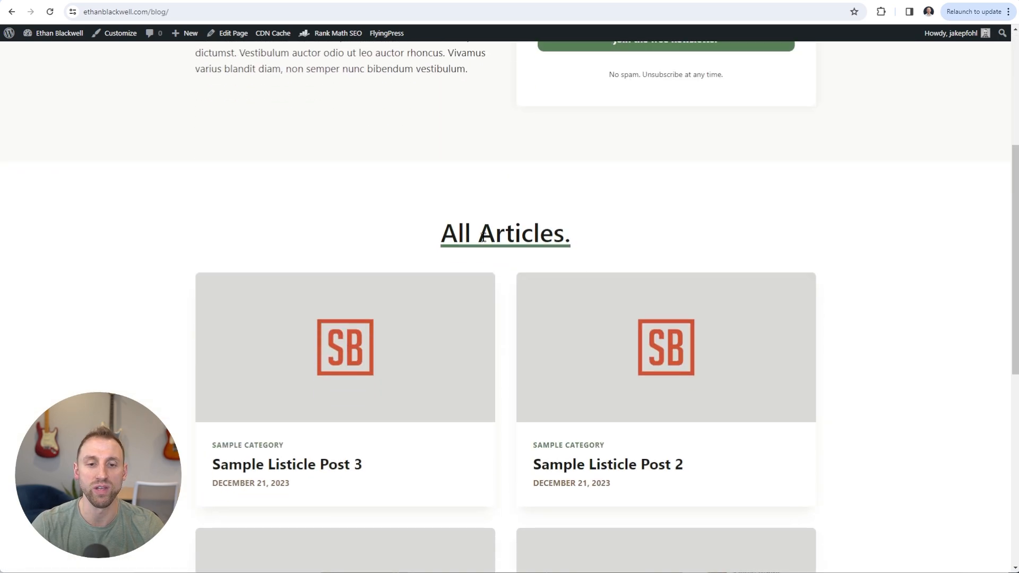
scroll(480, 303, "down", 1)
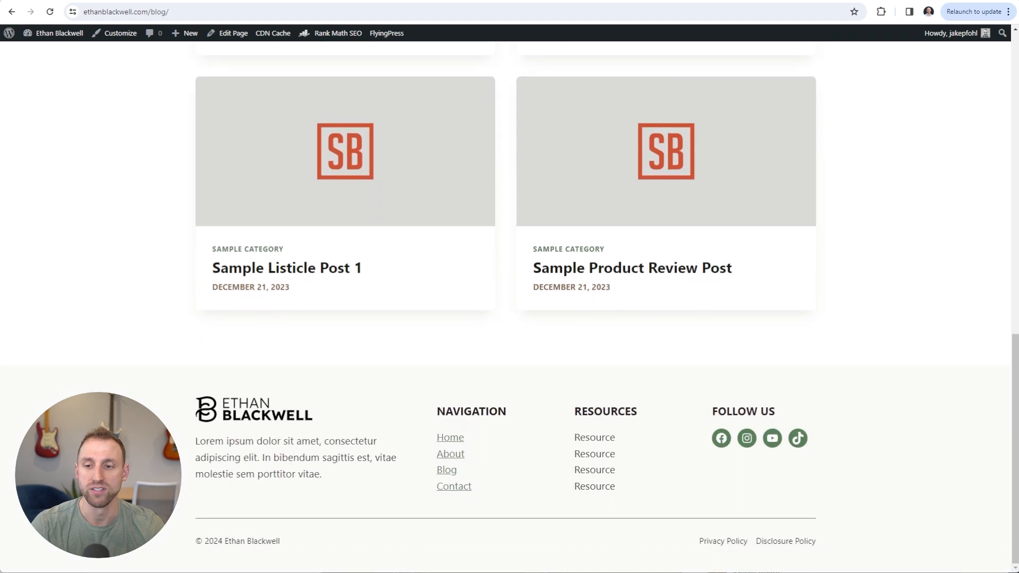
left_click_drag(1015, 367, 986, 38)
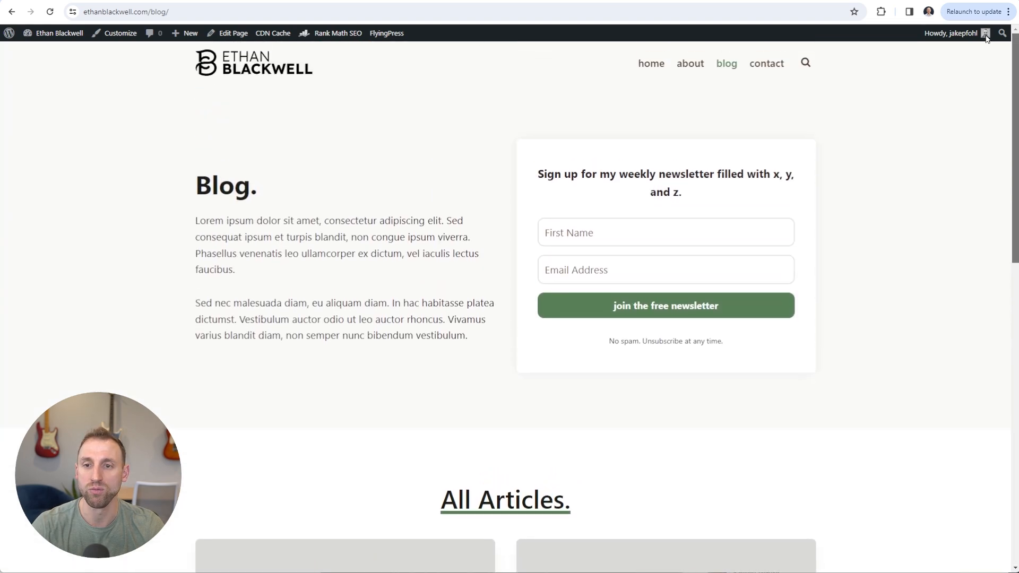
left_click(759, 64)
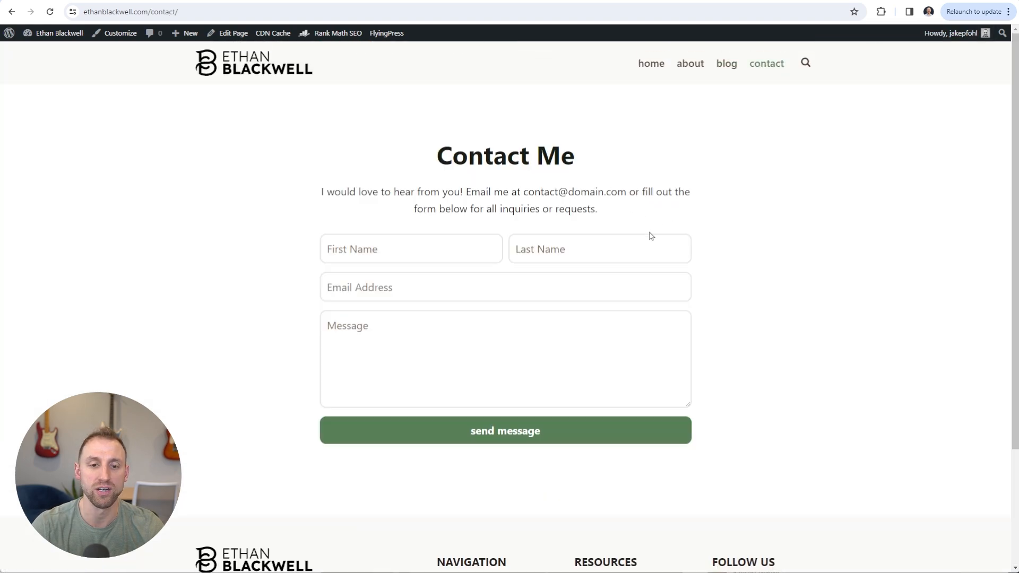
scroll(578, 319, "down", 2)
scroll(618, 301, "up", 2)
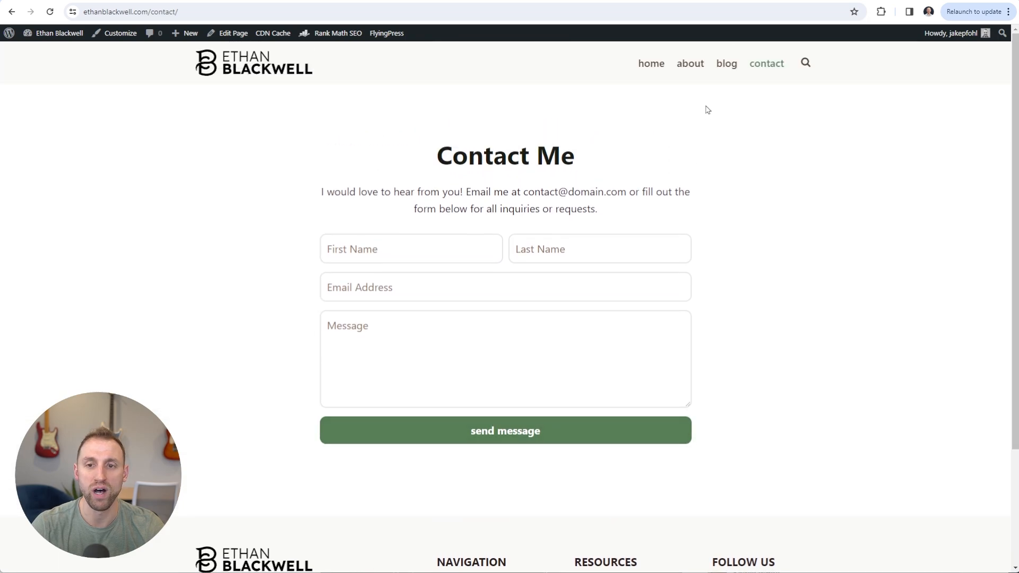
Search the site for "sample" and look over the results page
left_click(804, 64)
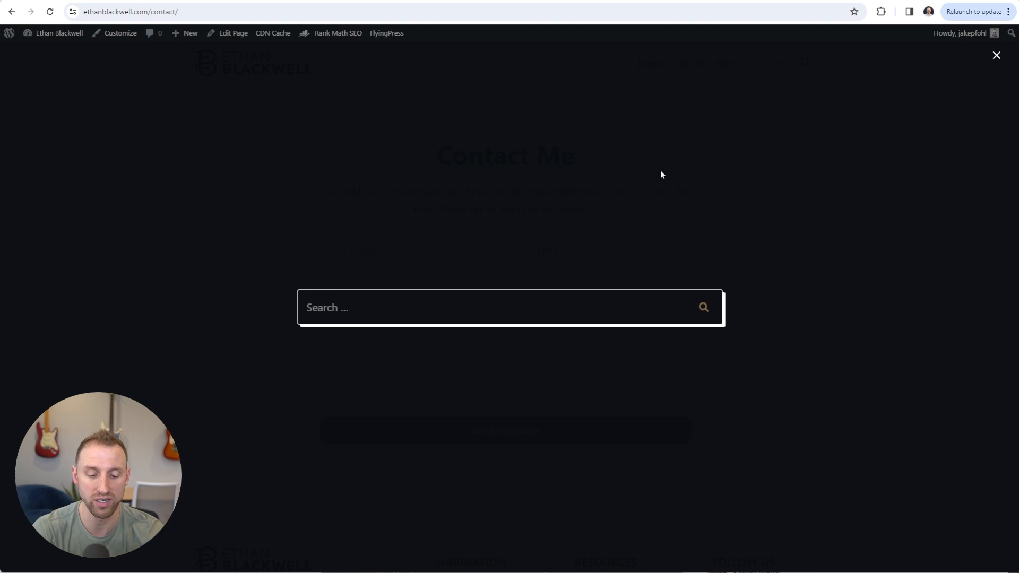
type("sample")
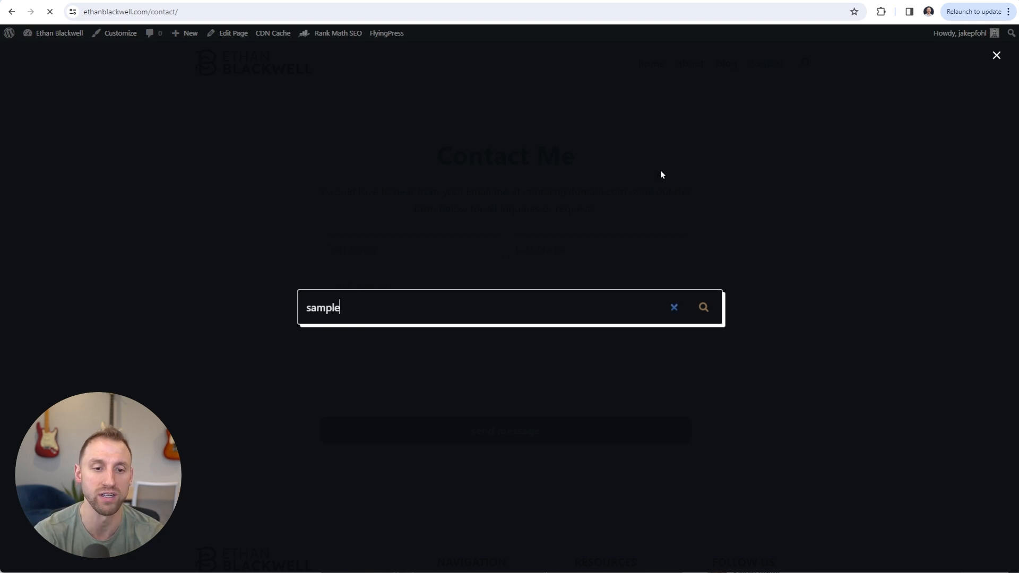
key("Return")
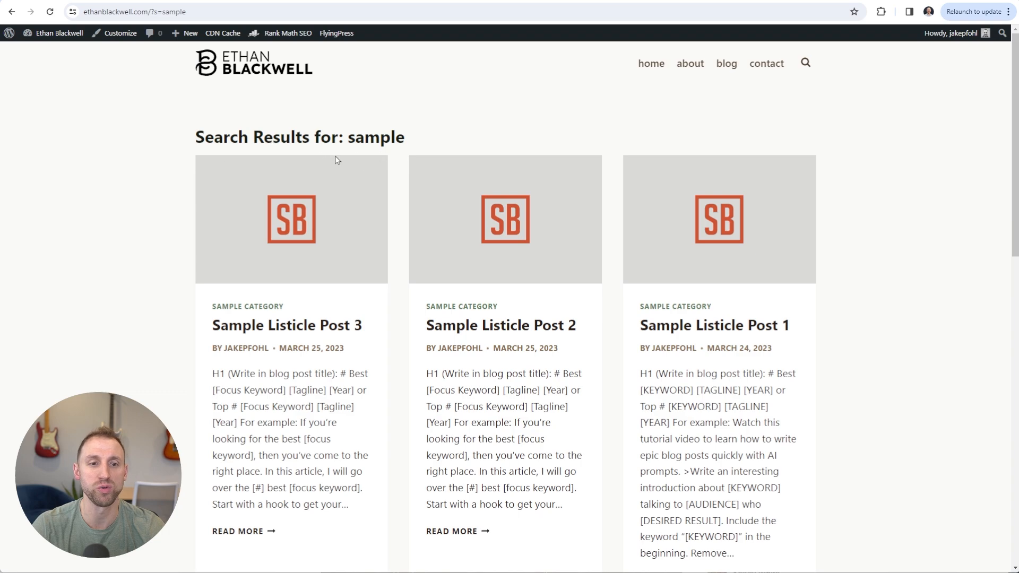
scroll(552, 259, "down", 1)
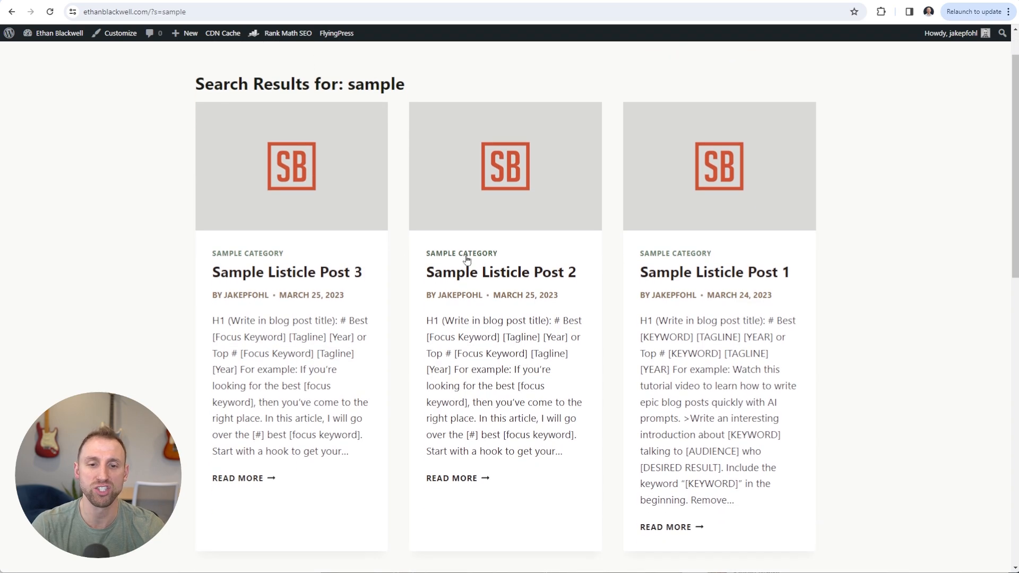
Open Sample Listicle Post 2 from the search results and examine its content and sidebar
left_click(504, 274)
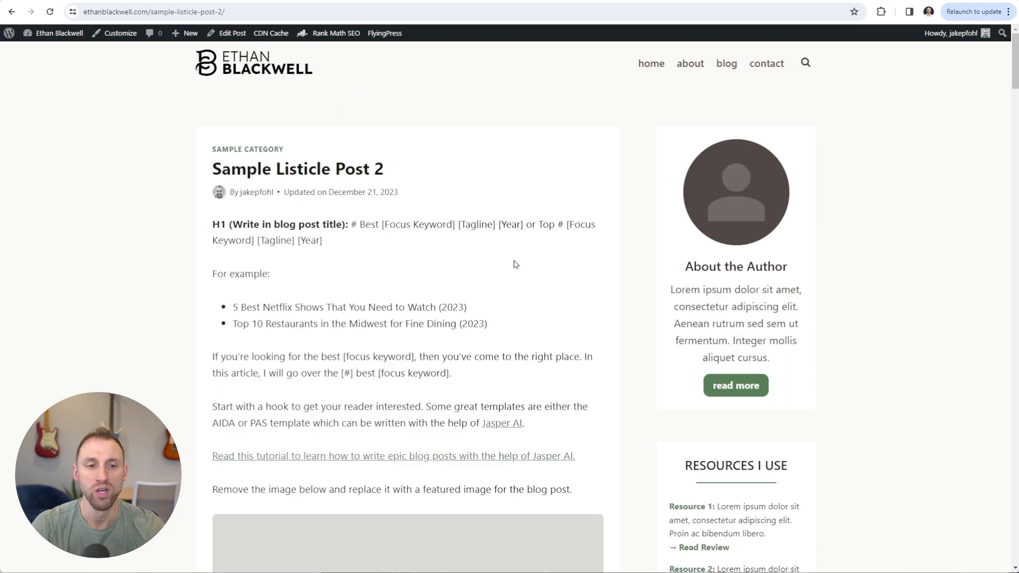
scroll(626, 241, "down", 3)
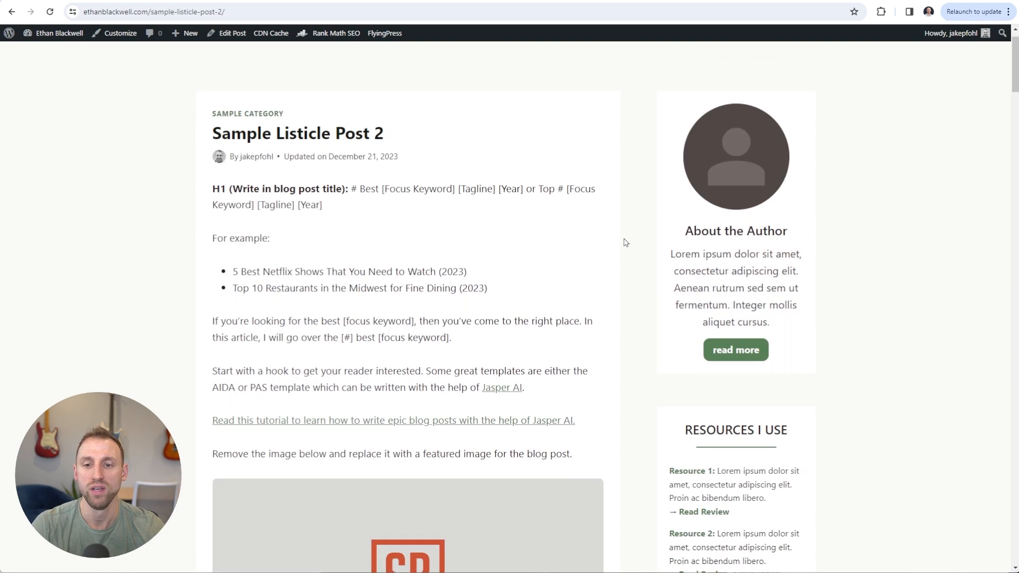
scroll(635, 238, "down", 15)
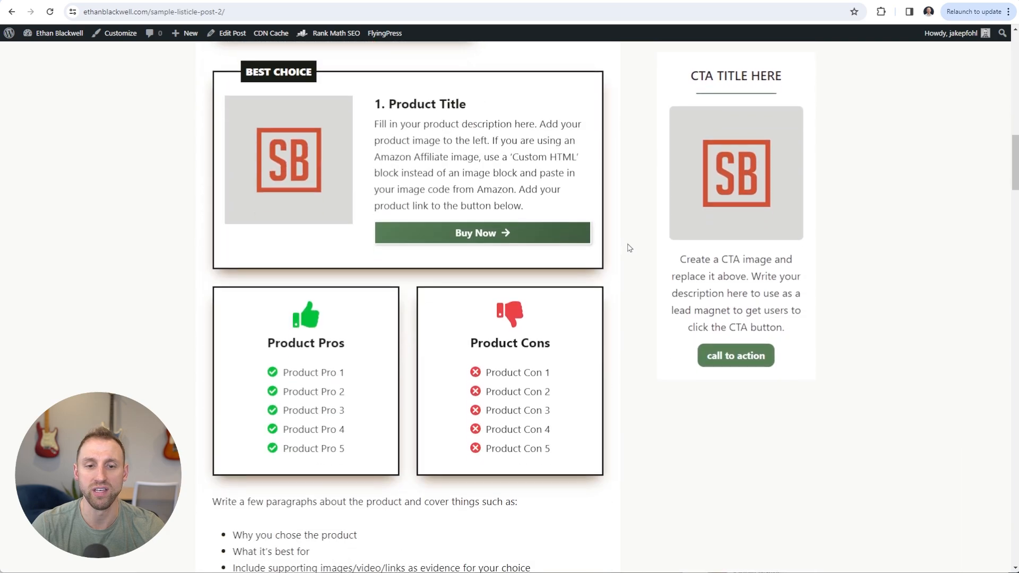
scroll(637, 247, "down", 15)
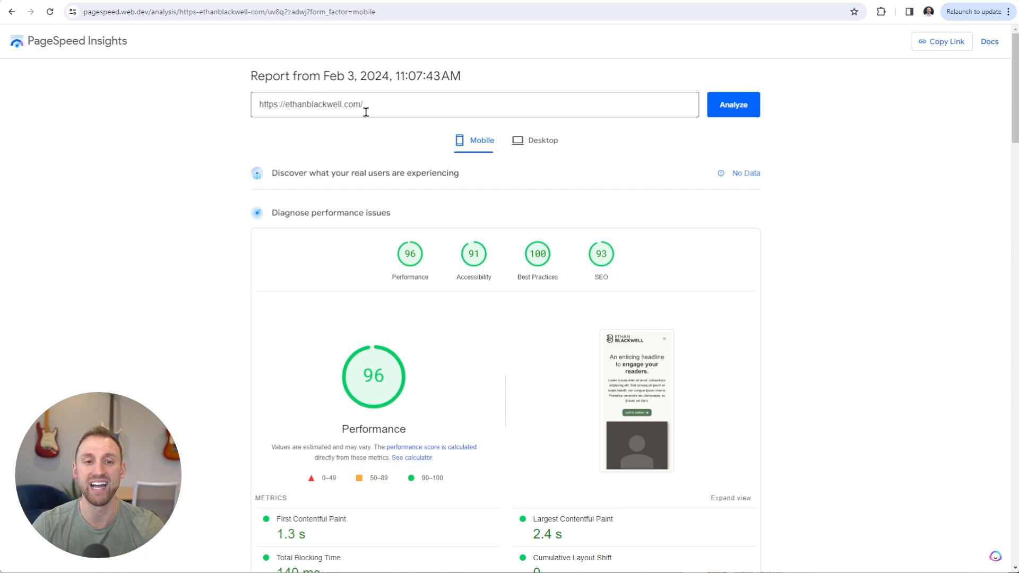
Switch to PageSpeed Insights, analyze the blog's home page again, and check the desktop and mobile performance scores
left_click(734, 105)
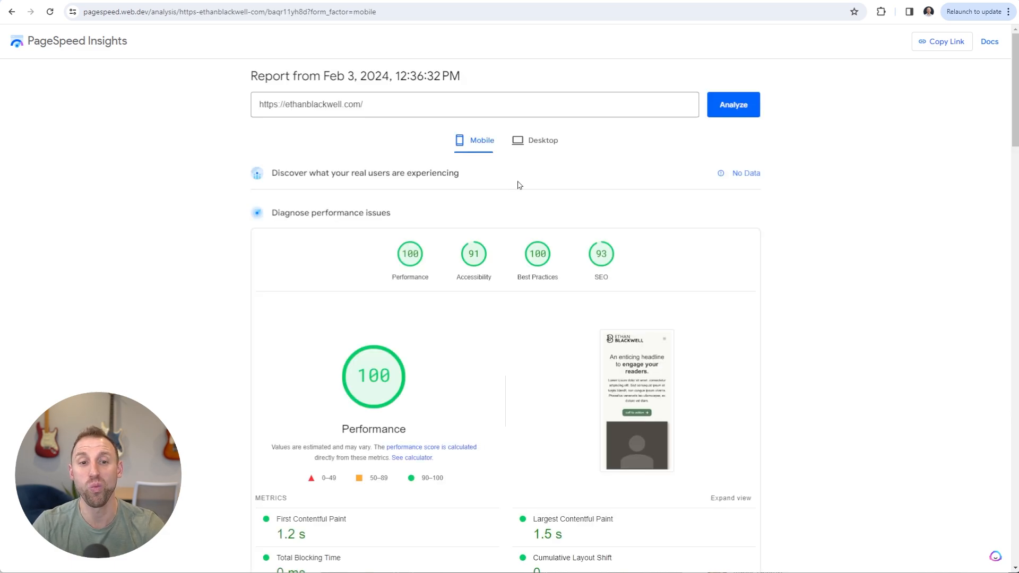
left_click(537, 143)
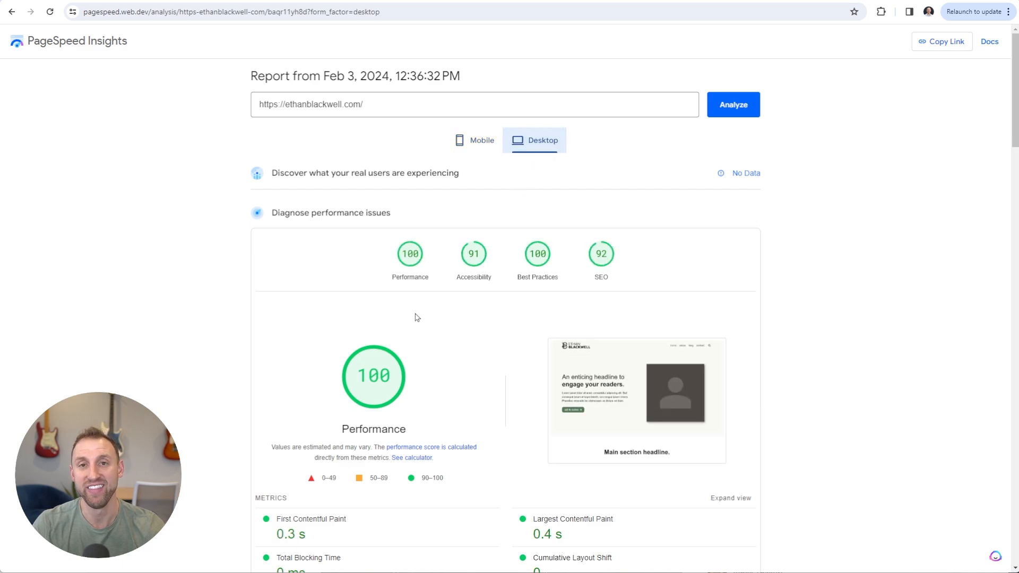
left_click(470, 143)
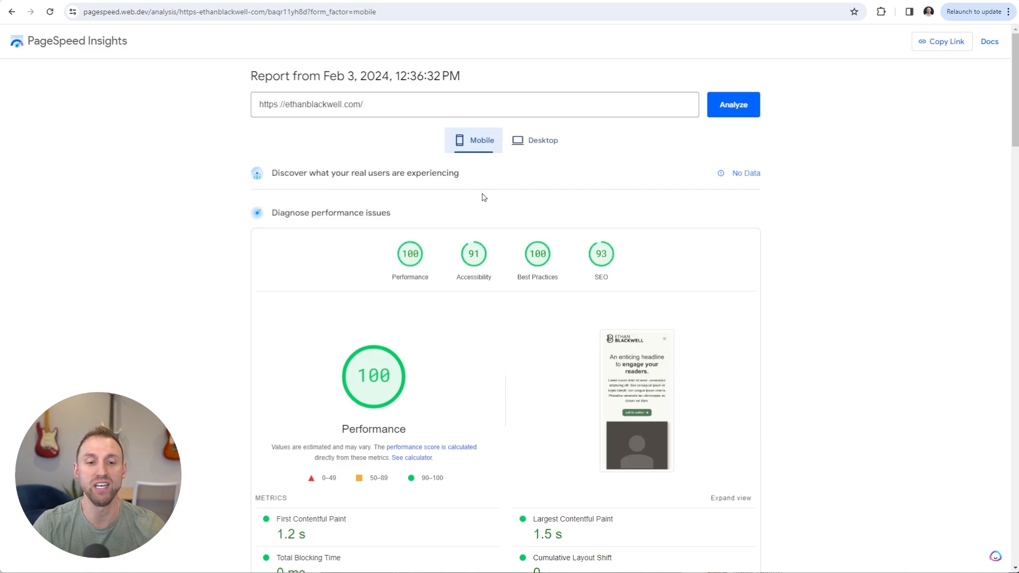
mouse_move(364, 377)
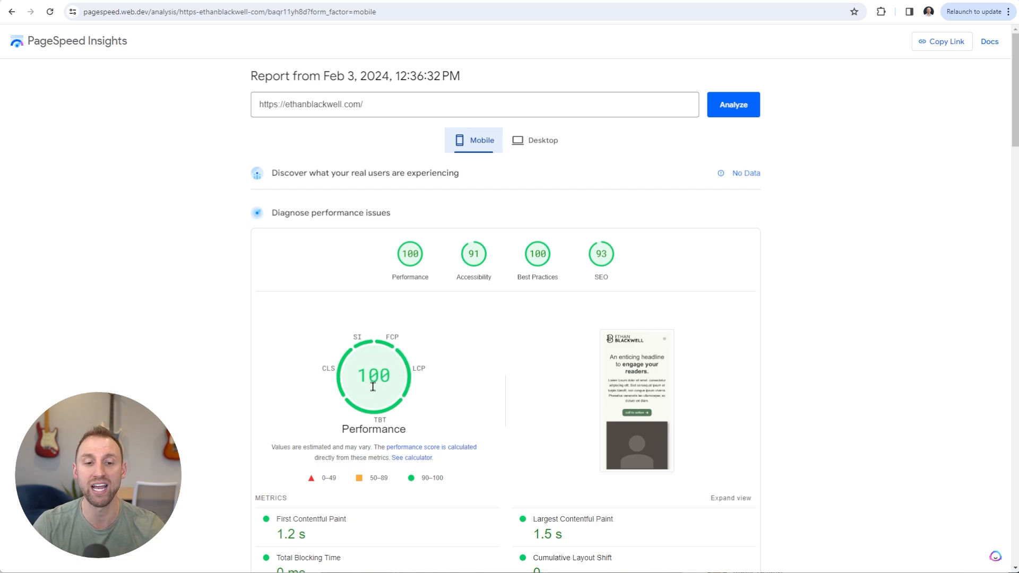
mouse_move(405, 376)
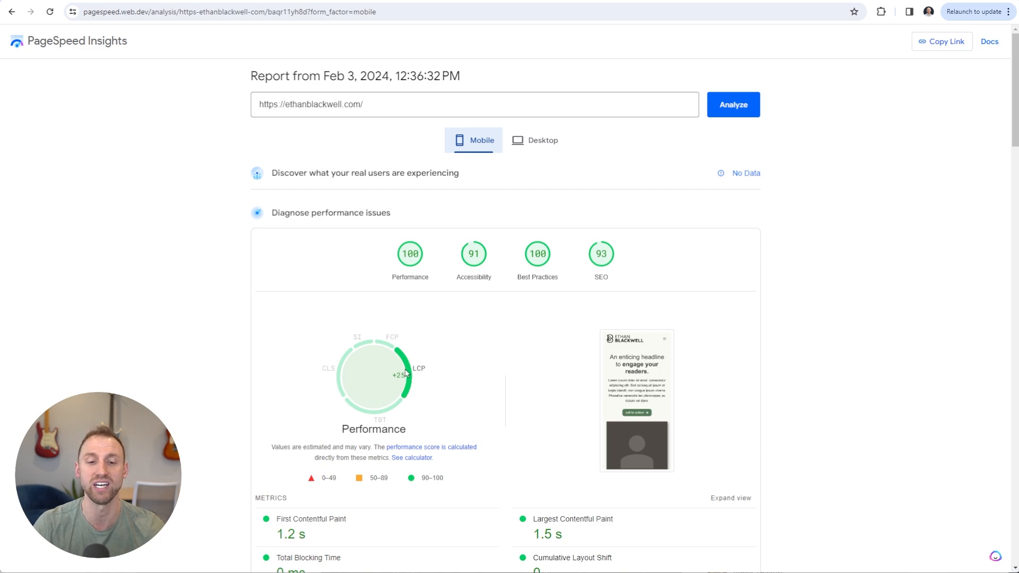
Review the mobile report's metrics and diagnostics, including the details of the Reduce unused CSS audit
scroll(406, 373, "down", 6)
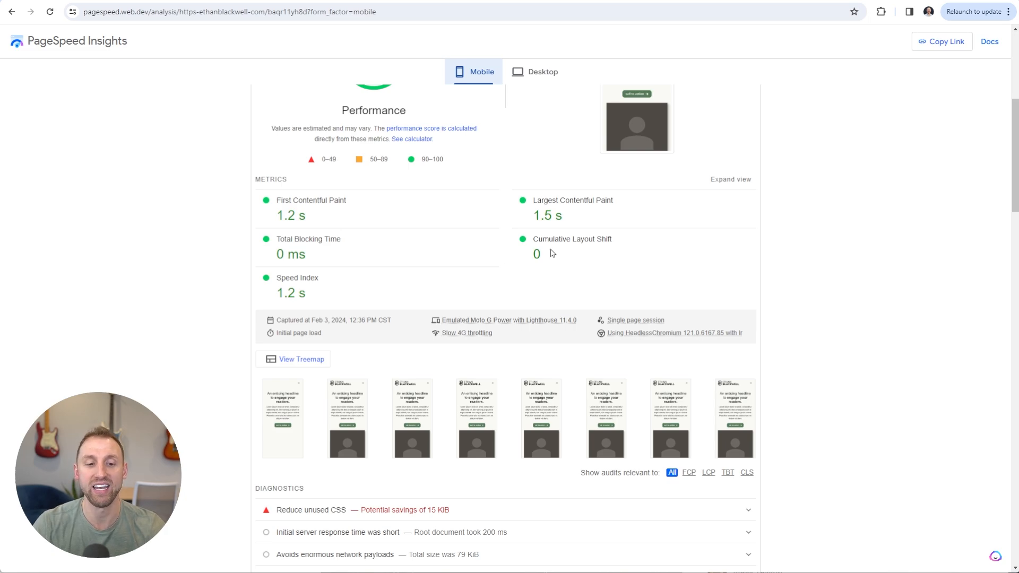
scroll(547, 258, "down", 1)
scroll(547, 258, "down", 5)
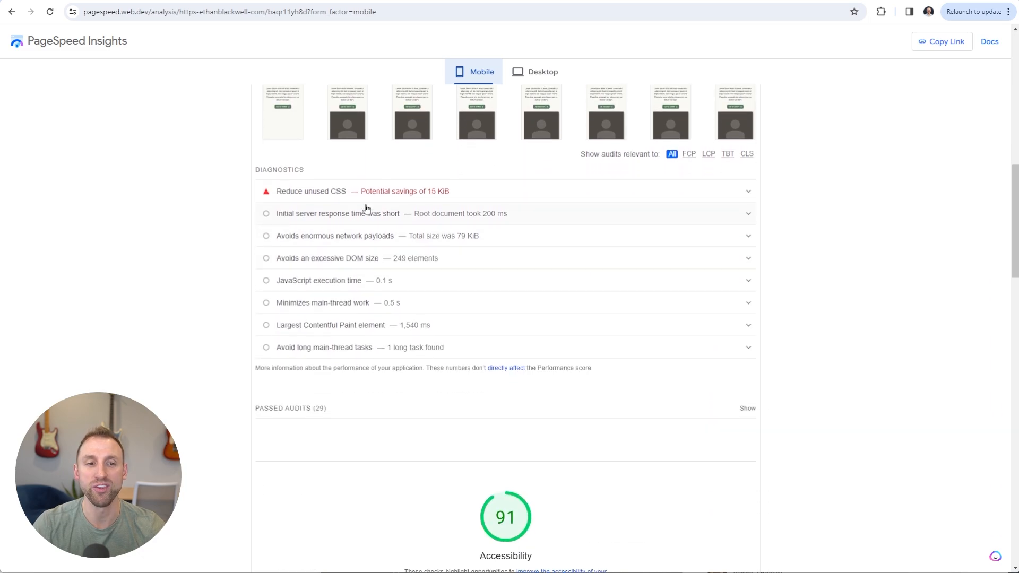
left_click(329, 193)
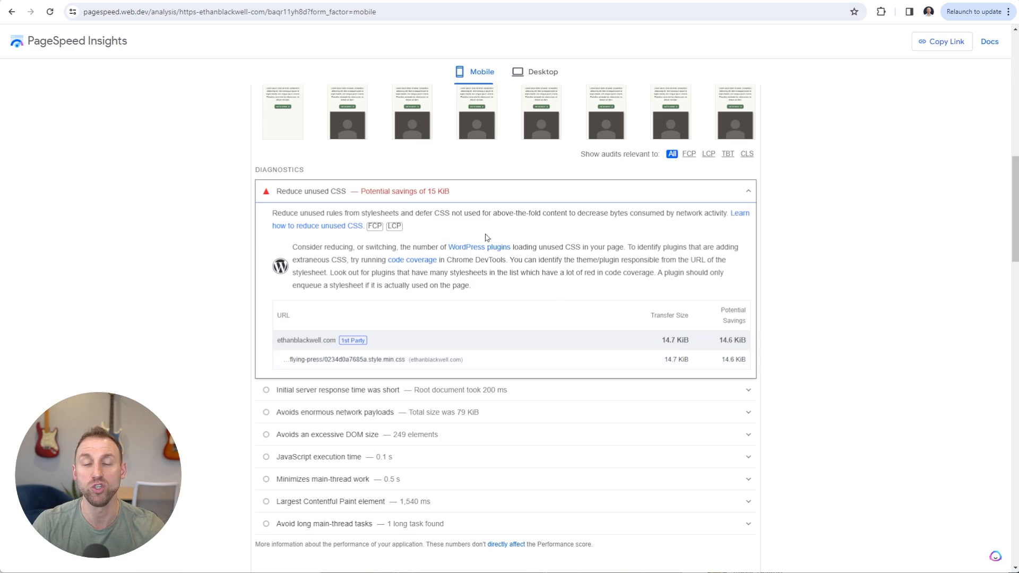
left_click(522, 199)
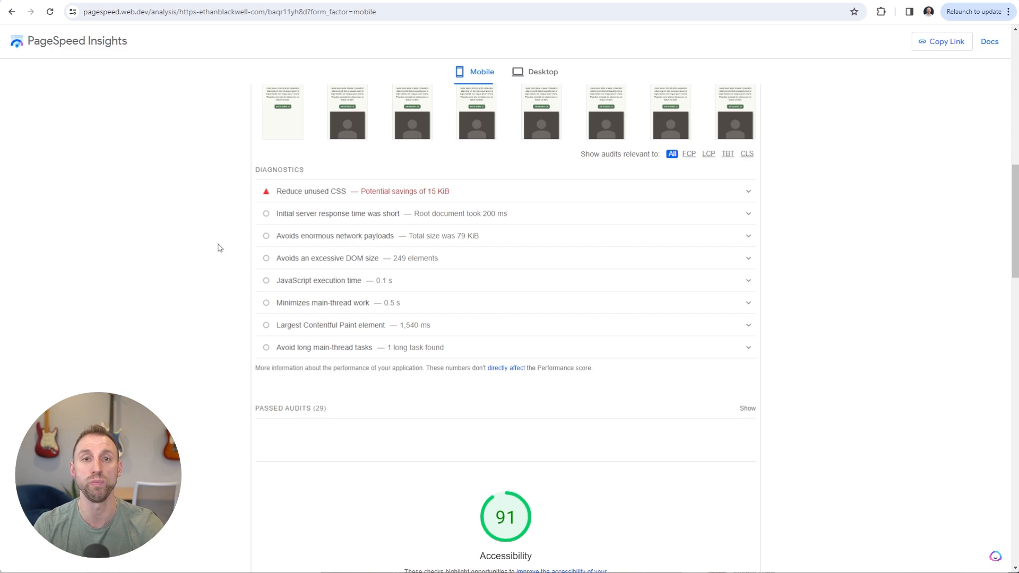
Return to the report's score overview and compare the desktop results with the mobile results once more
scroll(219, 248, "up", 12)
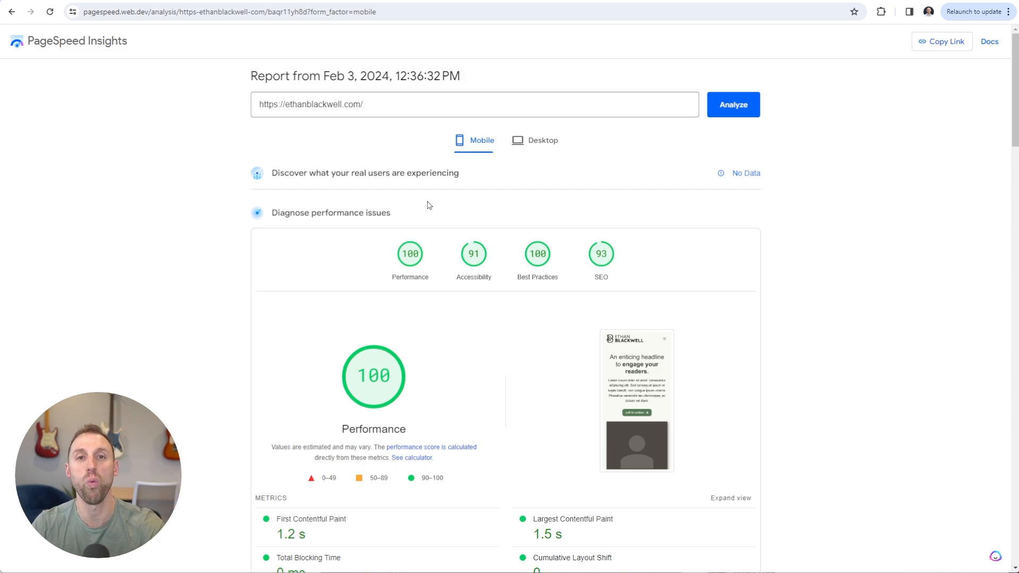
left_click(536, 141)
left_click(474, 140)
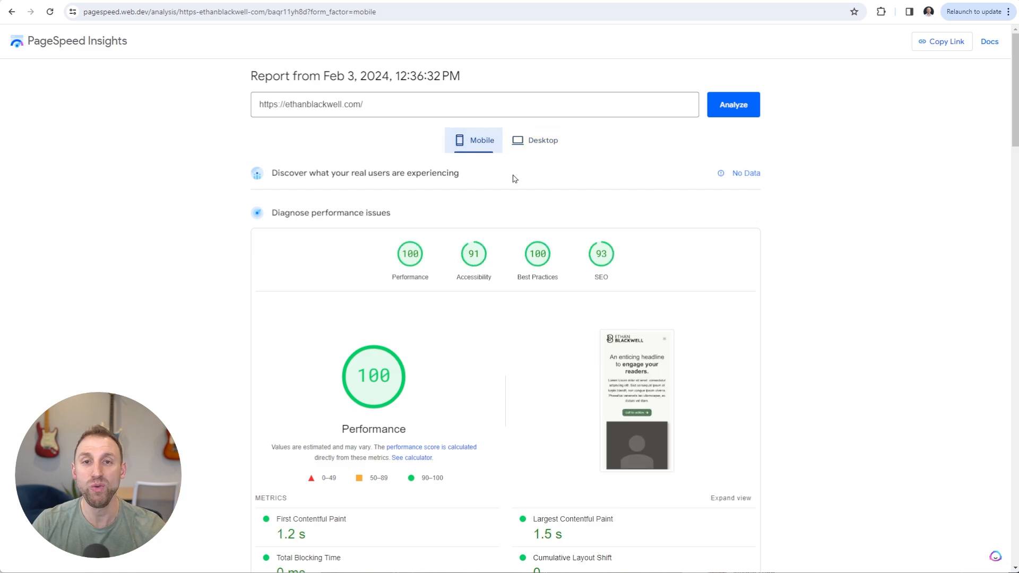